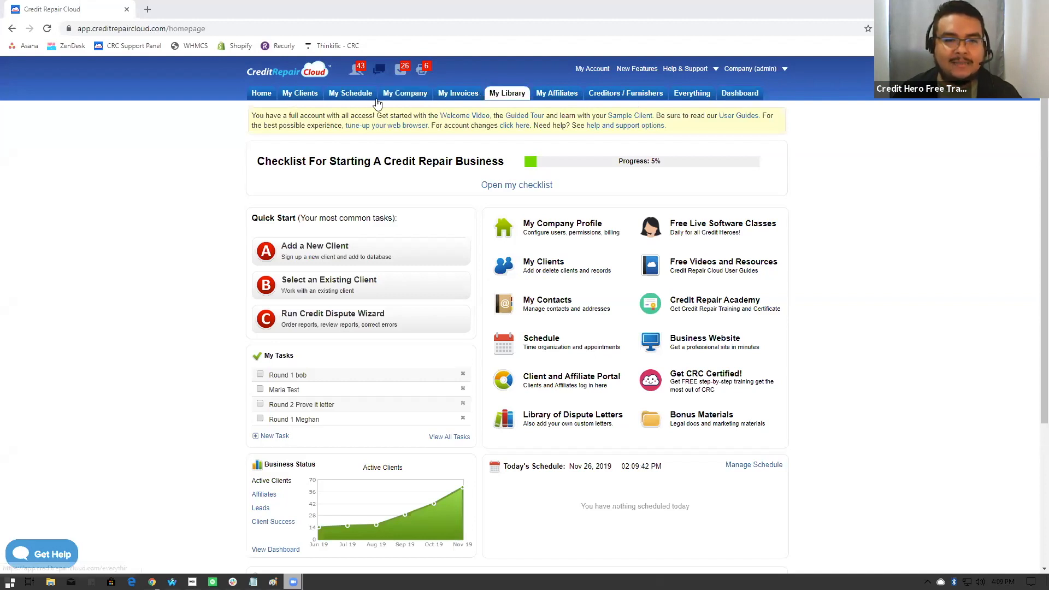
- Open the dashboard of the first client in the client list and show the client's portal tasks
{"action": "left_click", "coordinate": [542, 267]}
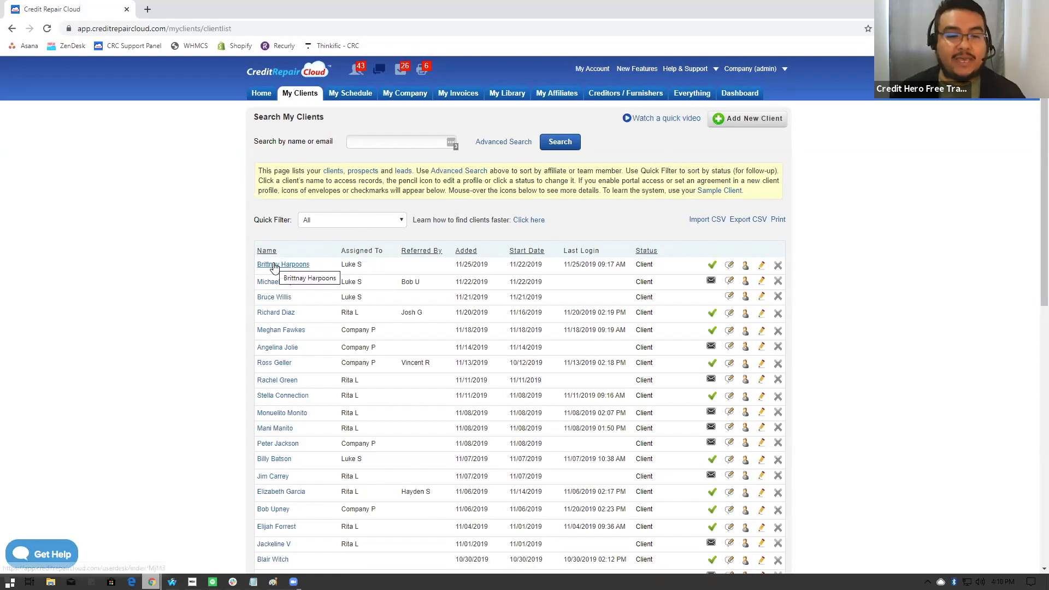
{"action": "left_click", "coordinate": [296, 266]}
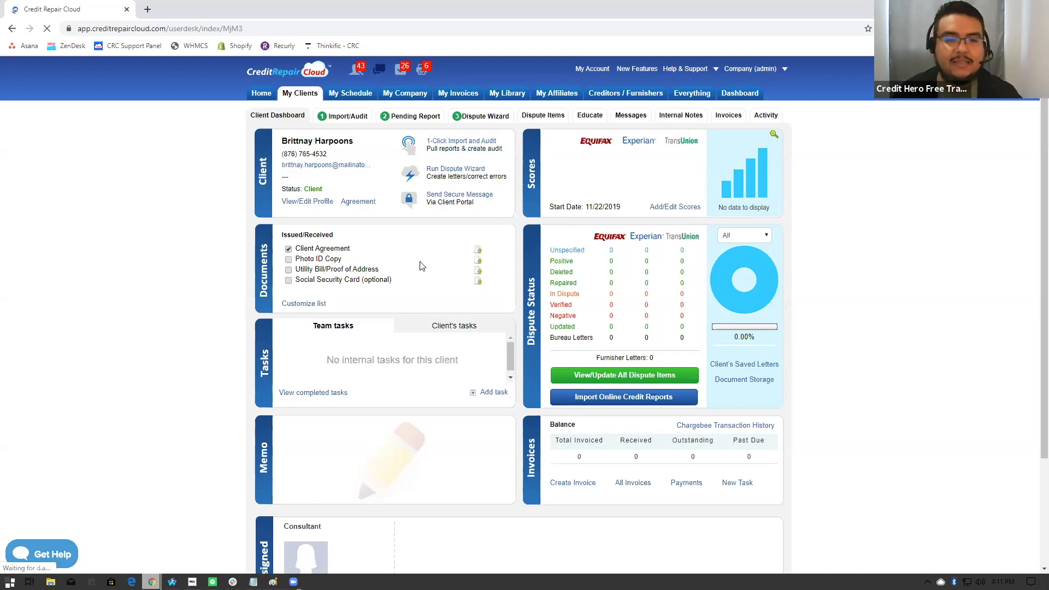
{"action": "left_click", "coordinate": [440, 329]}
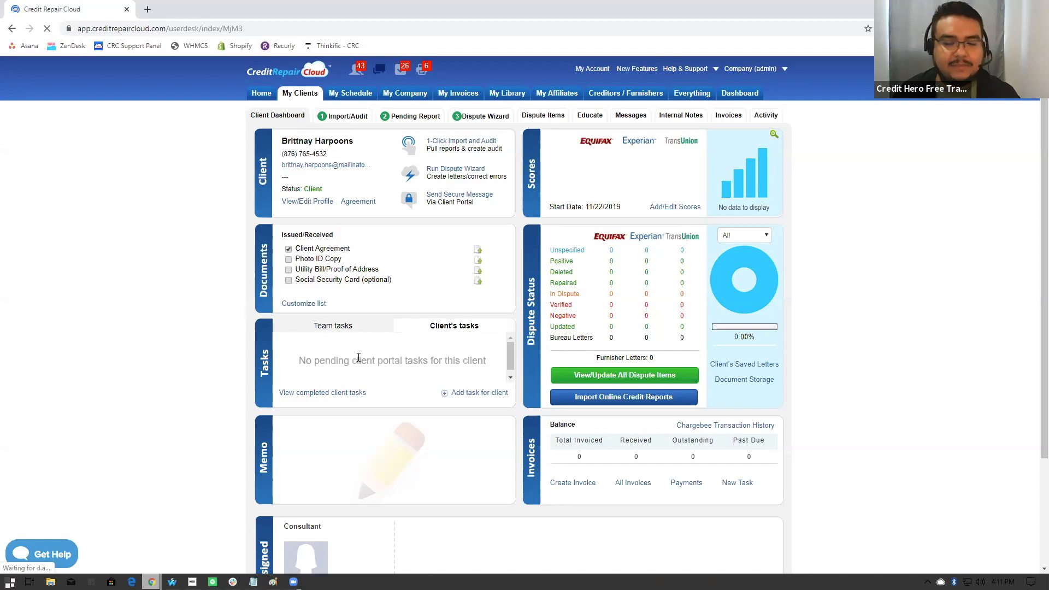
{"action": "left_click_drag", "start_coordinate": [299, 361], "coordinate": [488, 371]}
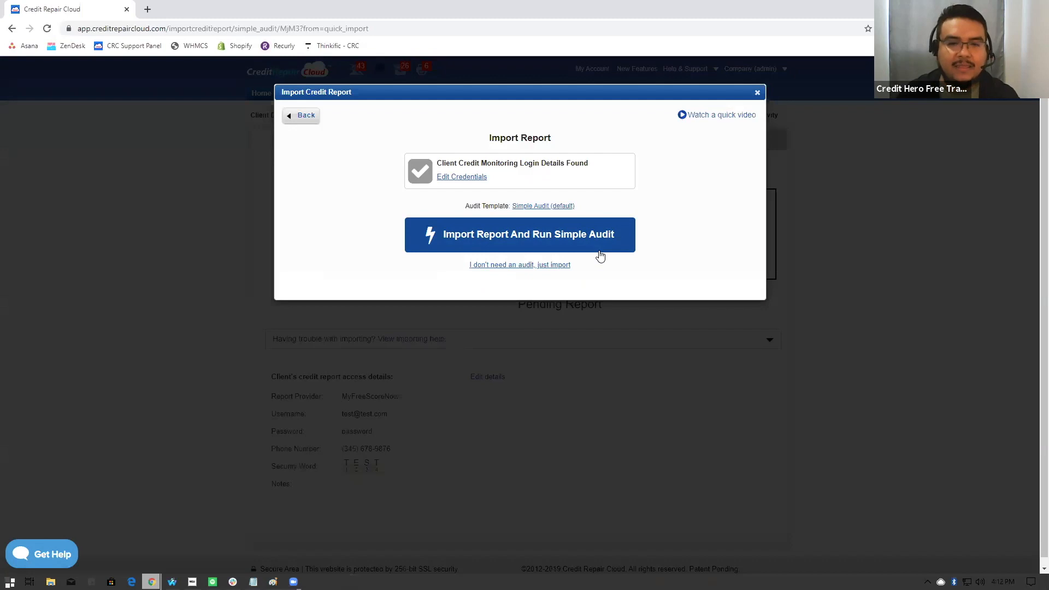
- Change the client's credit monitoring provider to Sample Report, then import the report and run the Simple Audit
{"action": "left_click", "coordinate": [474, 177]}
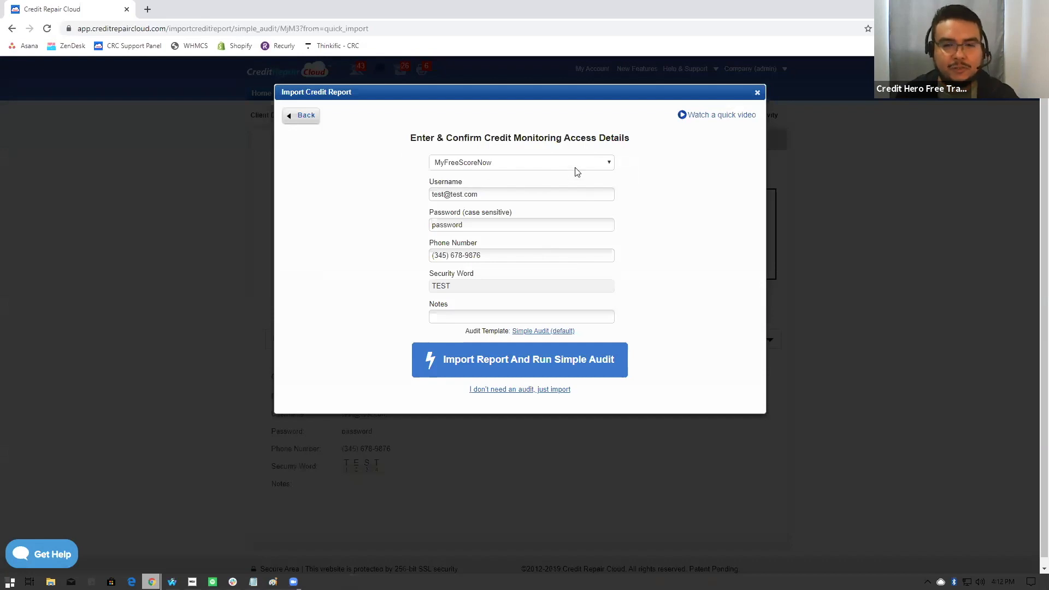
{"action": "left_click", "coordinate": [483, 162]}
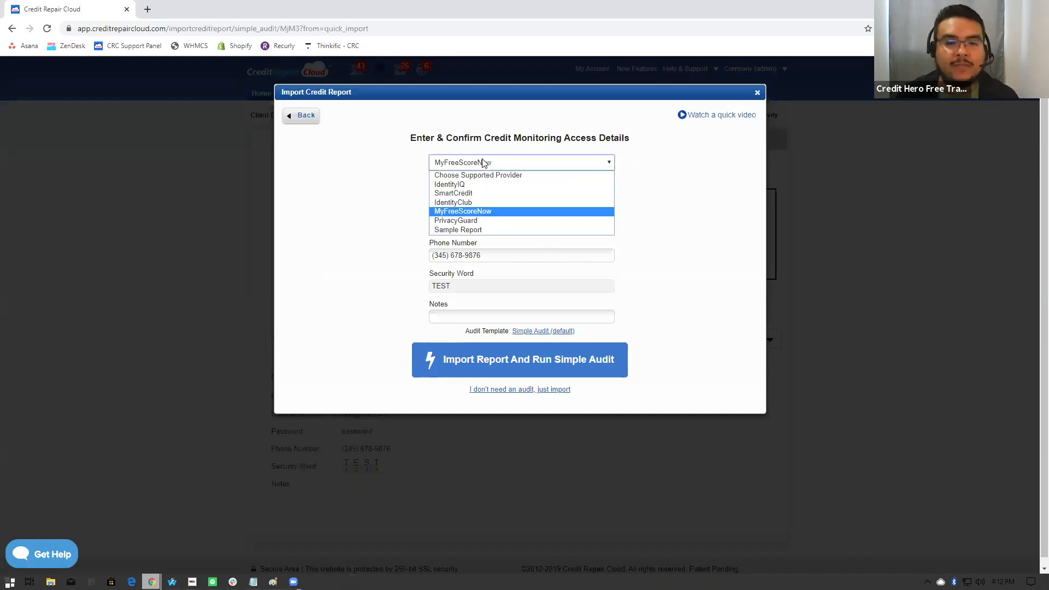
{"action": "left_click", "coordinate": [466, 232]}
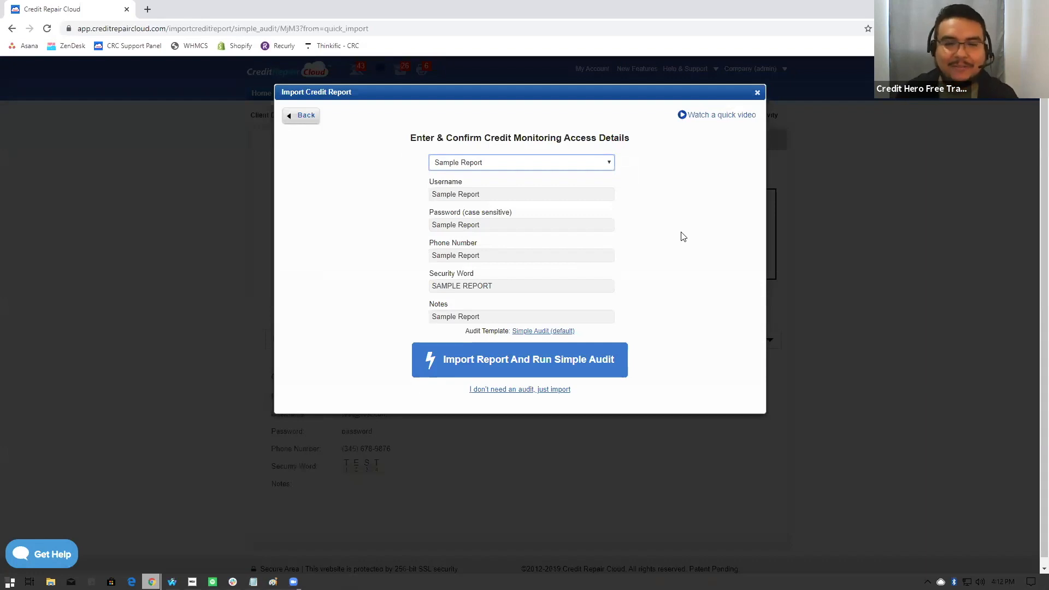
{"action": "left_click", "coordinate": [655, 189]}
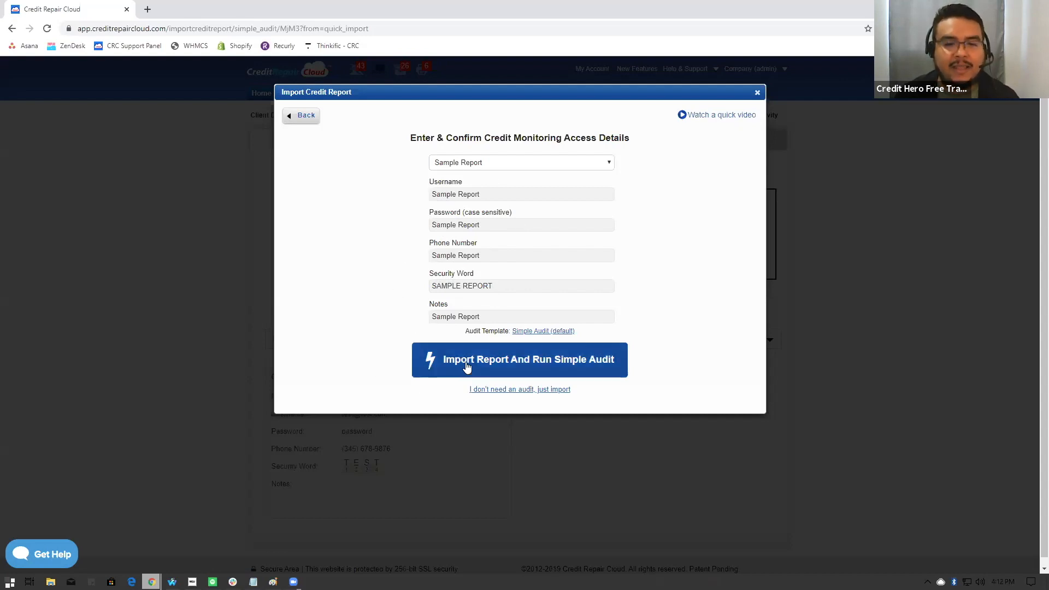
{"action": "left_click", "coordinate": [566, 367]}
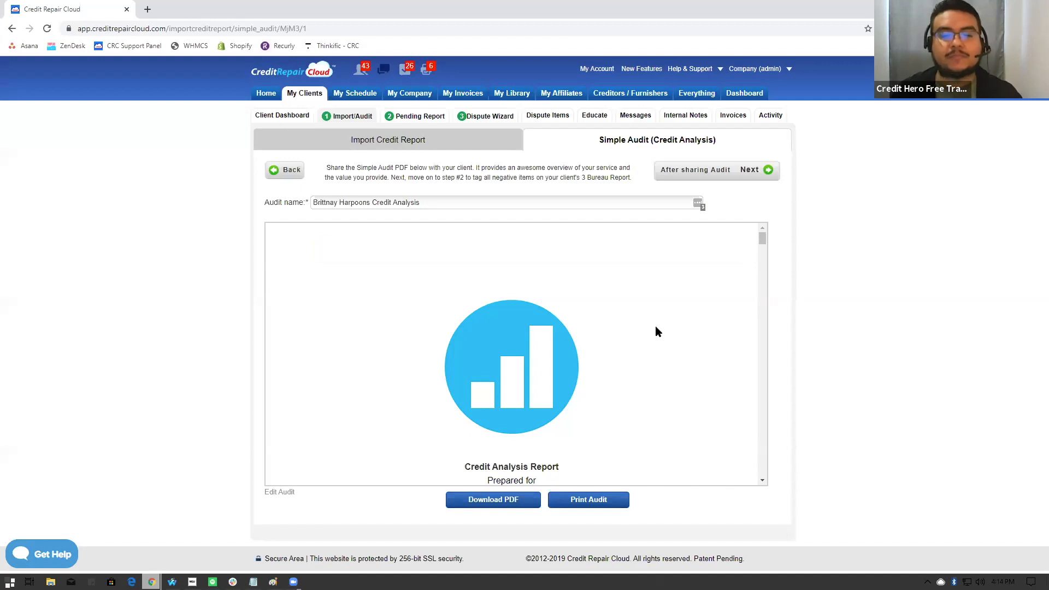
- Review the cover page of the Credit Analysis Report, including the client heading and the company's contact block
{"action": "scroll", "coordinate": [656, 330], "scroll_direction": "down", "scroll_amount": 2}
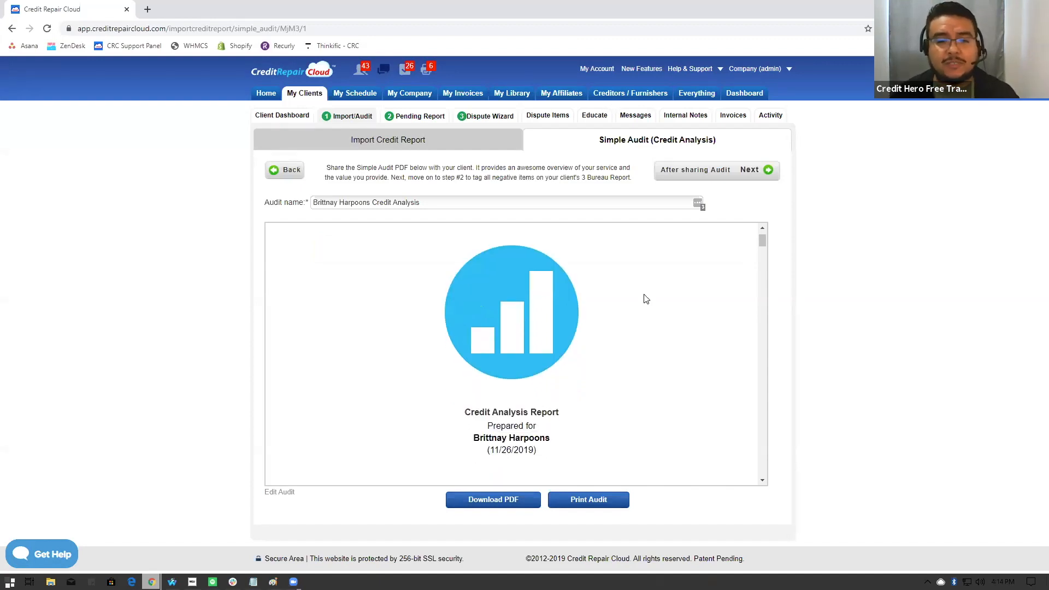
{"action": "scroll", "coordinate": [646, 299], "scroll_direction": "down", "scroll_amount": 1}
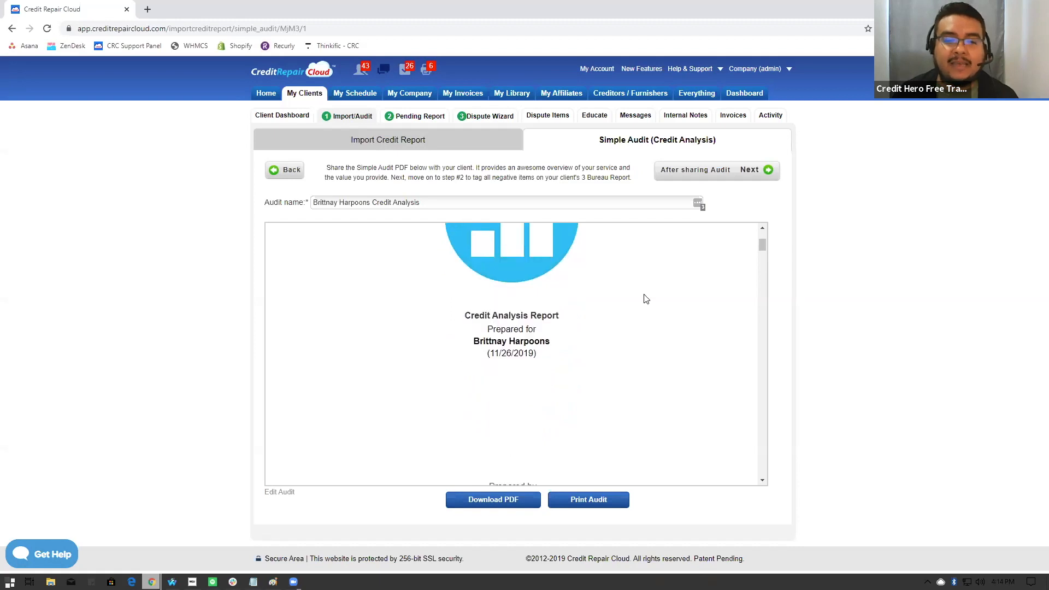
{"action": "scroll", "coordinate": [645, 299], "scroll_direction": "down", "scroll_amount": 1}
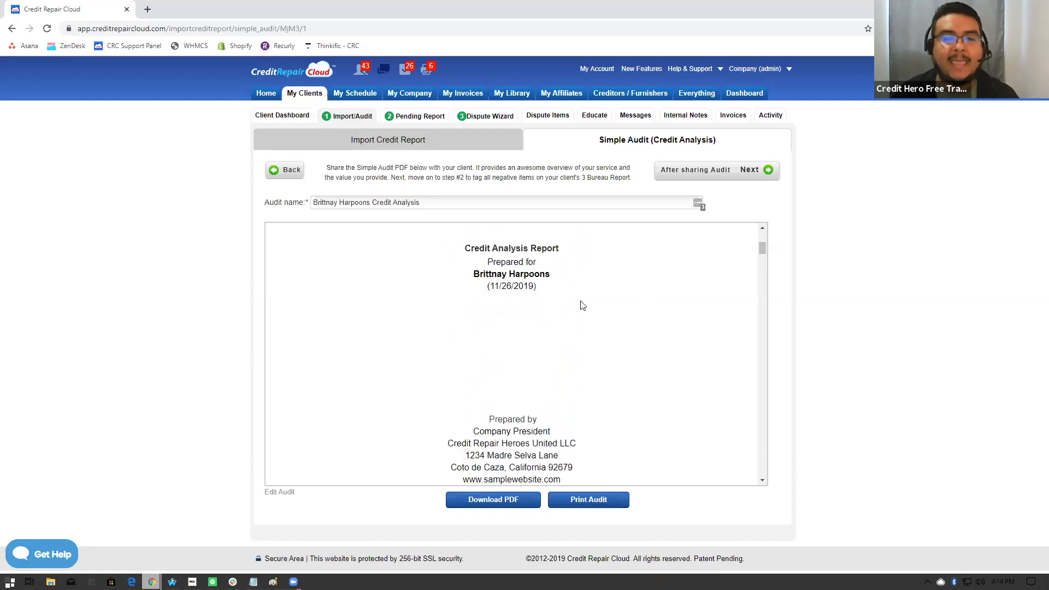
{"action": "scroll", "coordinate": [582, 305], "scroll_direction": "down", "scroll_amount": 1}
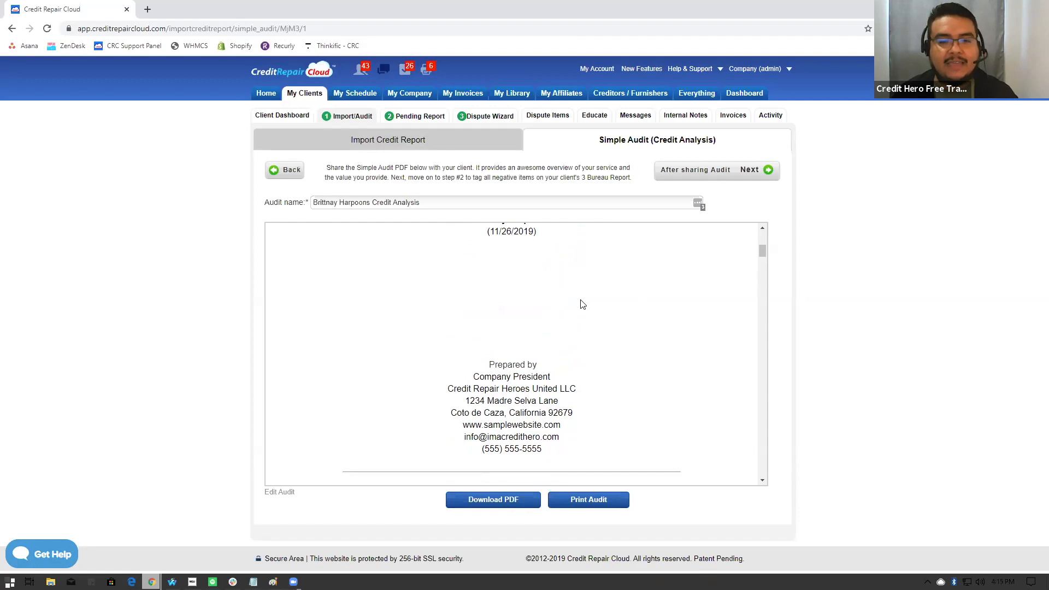
{"action": "scroll", "coordinate": [581, 304], "scroll_direction": "down", "scroll_amount": 1}
{"action": "scroll", "coordinate": [580, 305], "scroll_direction": "up", "scroll_amount": 5}
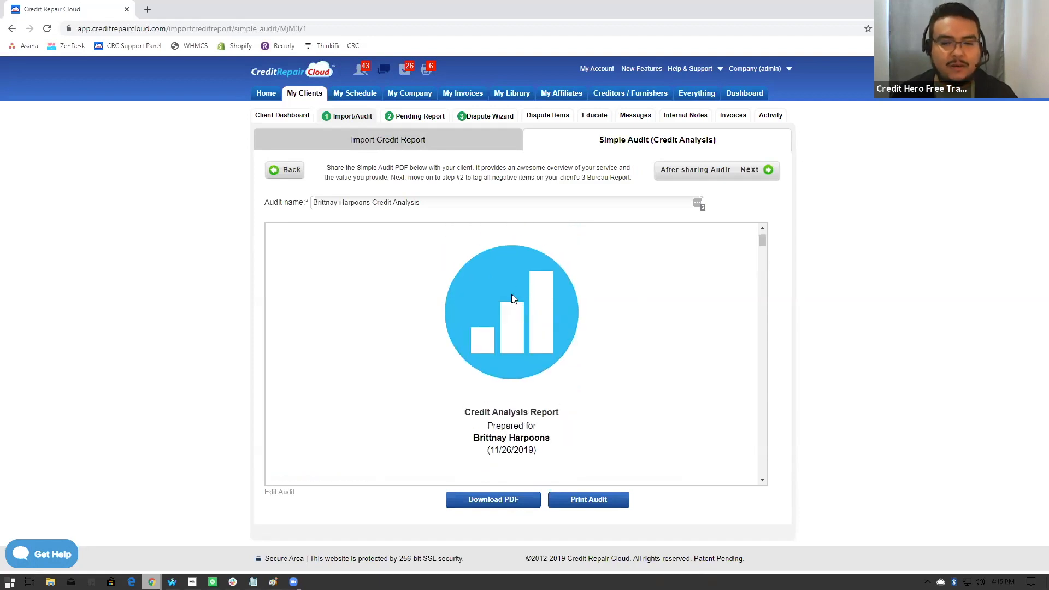
{"action": "scroll", "coordinate": [583, 365], "scroll_direction": "down", "scroll_amount": 1}
{"action": "scroll", "coordinate": [584, 364], "scroll_direction": "up", "scroll_amount": 2}
{"action": "scroll", "coordinate": [582, 364], "scroll_direction": "down", "scroll_amount": 5}
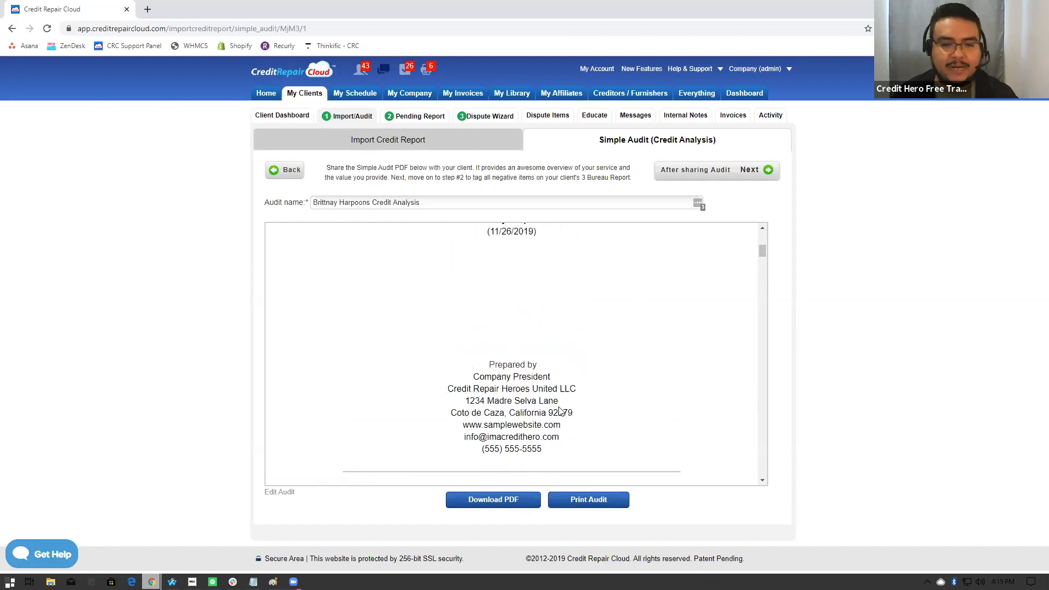
{"action": "scroll", "coordinate": [590, 369], "scroll_direction": "down", "scroll_amount": 1}
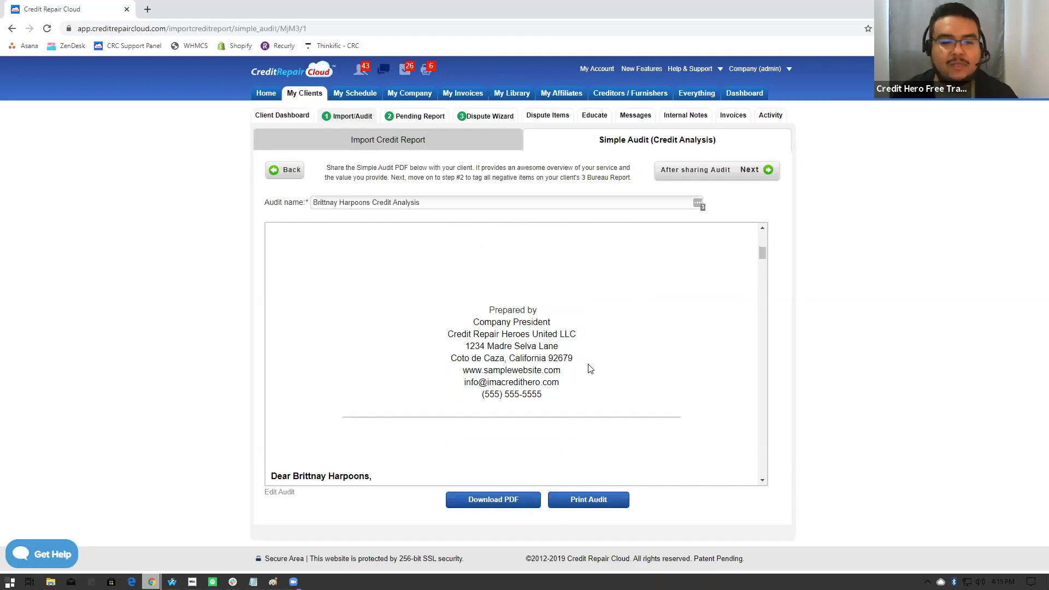
- Read the audit's welcome letter to the client, including its list of report sections
{"action": "scroll", "coordinate": [585, 366], "scroll_direction": "down", "scroll_amount": 2}
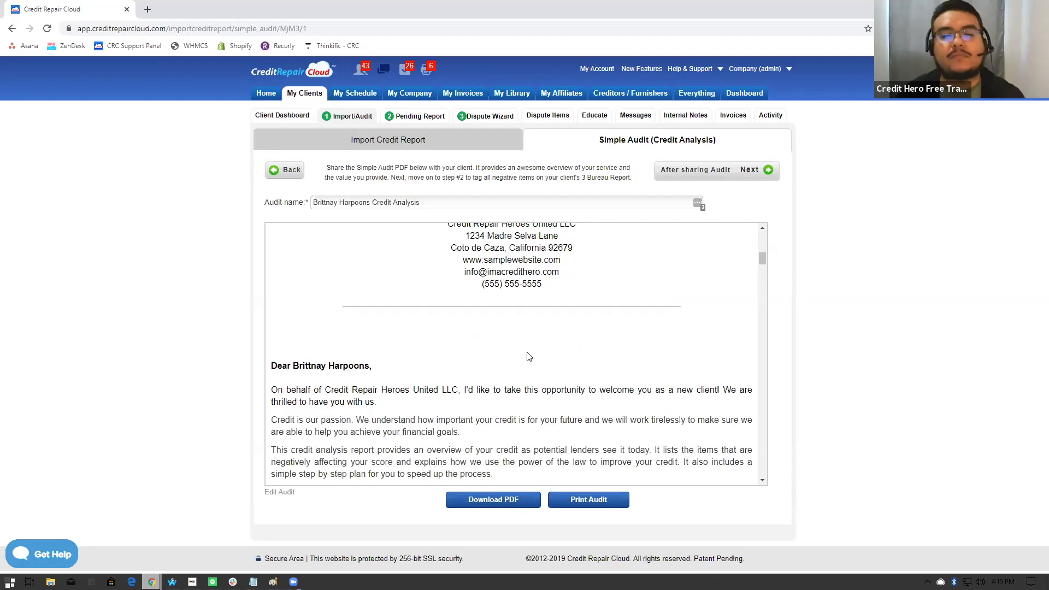
{"action": "scroll", "coordinate": [463, 344], "scroll_direction": "down", "scroll_amount": 2}
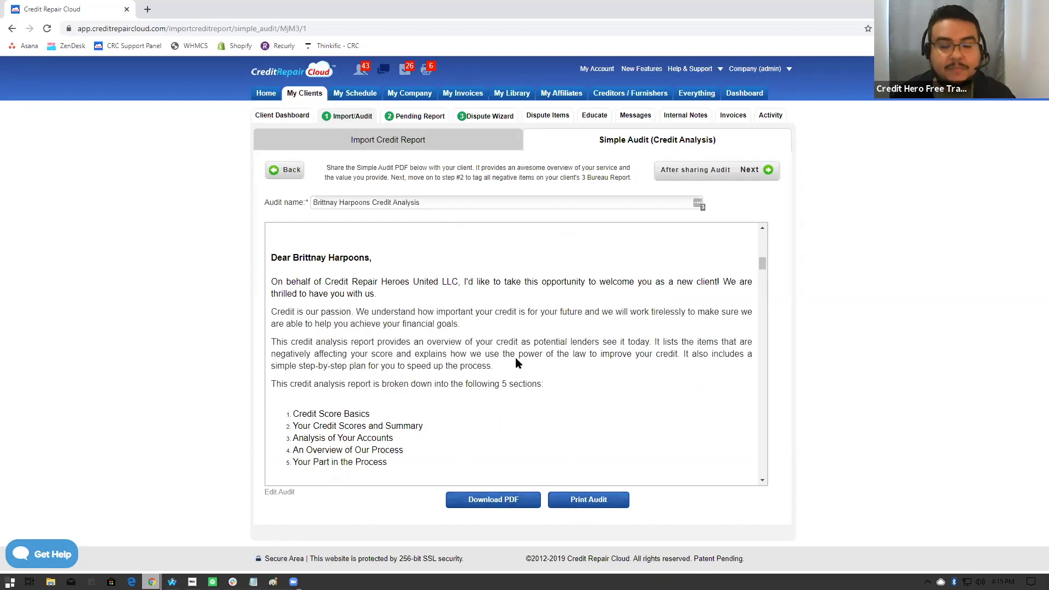
{"action": "scroll", "coordinate": [516, 358], "scroll_direction": "down", "scroll_amount": 1}
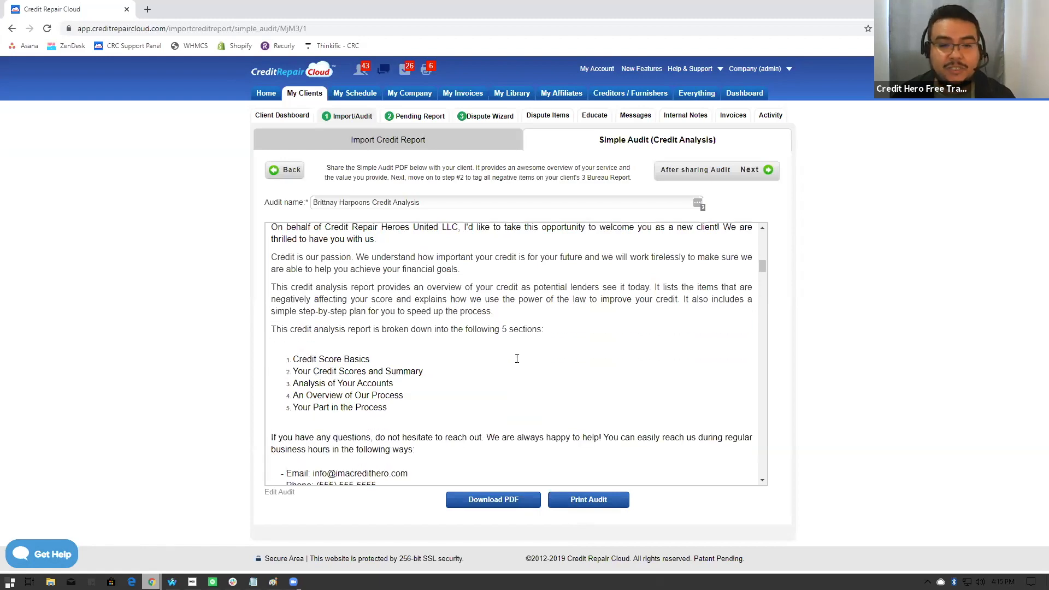
{"action": "scroll", "coordinate": [504, 338], "scroll_direction": "down", "scroll_amount": 2}
{"action": "scroll", "coordinate": [504, 338], "scroll_direction": "down", "scroll_amount": 4}
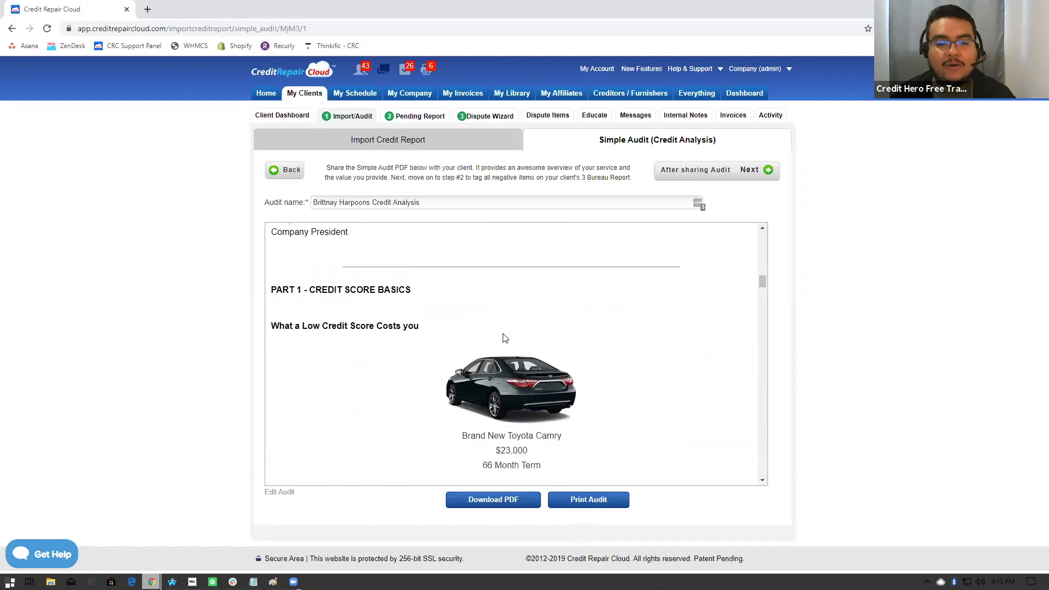
- Examine the car loan example under What a Low Credit Score Costs You, comparing Person A's and Person B's scores, rates and payments
{"action": "scroll", "coordinate": [503, 338], "scroll_direction": "down", "scroll_amount": 1}
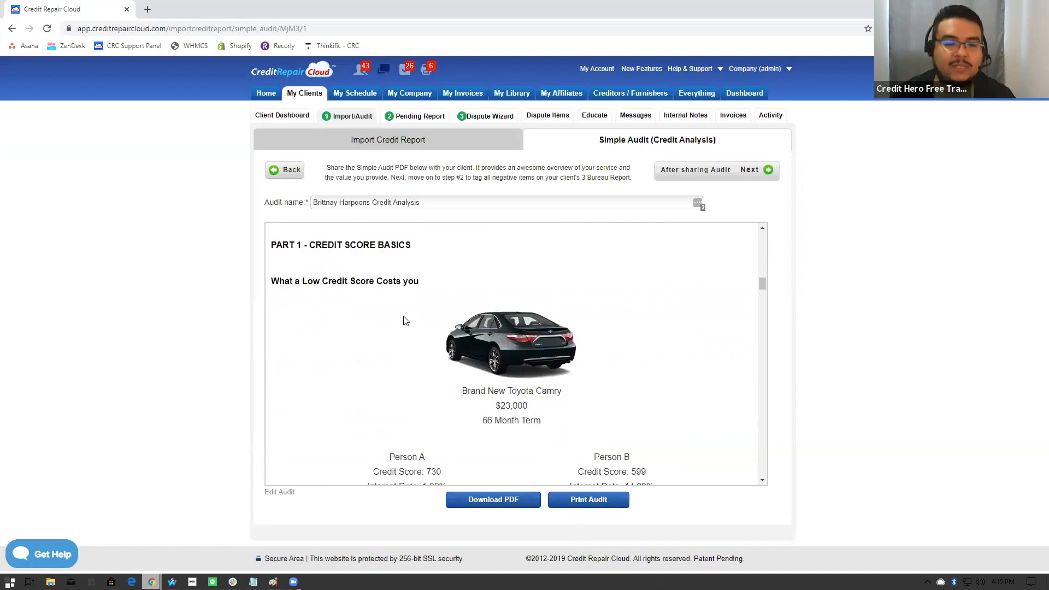
{"action": "scroll", "coordinate": [396, 344], "scroll_direction": "down", "scroll_amount": 1}
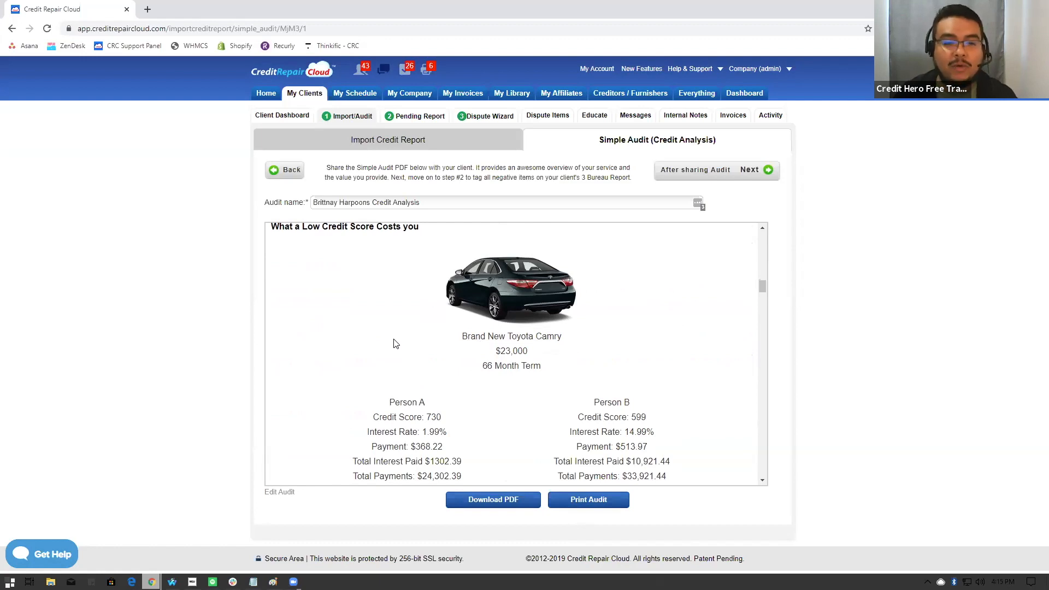
{"action": "scroll", "coordinate": [395, 344], "scroll_direction": "down", "scroll_amount": 1}
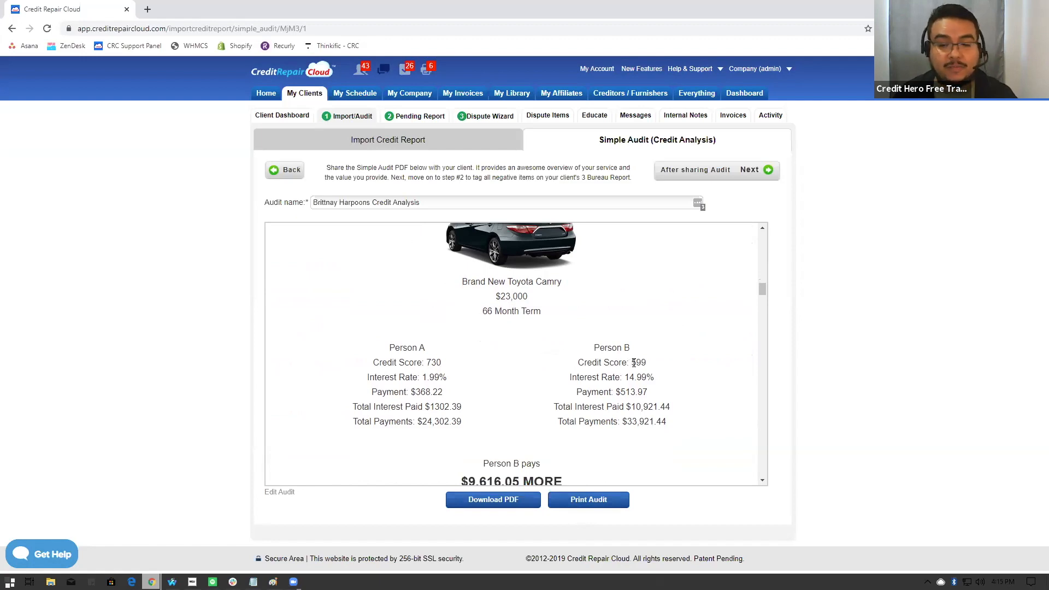
{"action": "double_click", "coordinate": [644, 365]}
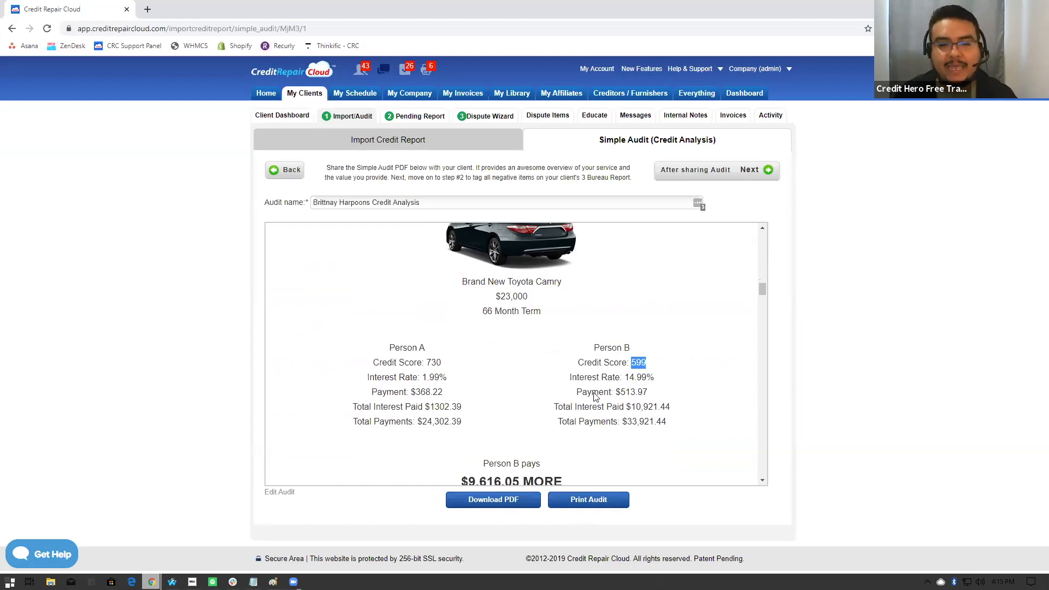
{"action": "double_click", "coordinate": [634, 392]}
{"action": "left_click_drag", "start_coordinate": [625, 377], "coordinate": [648, 378]}
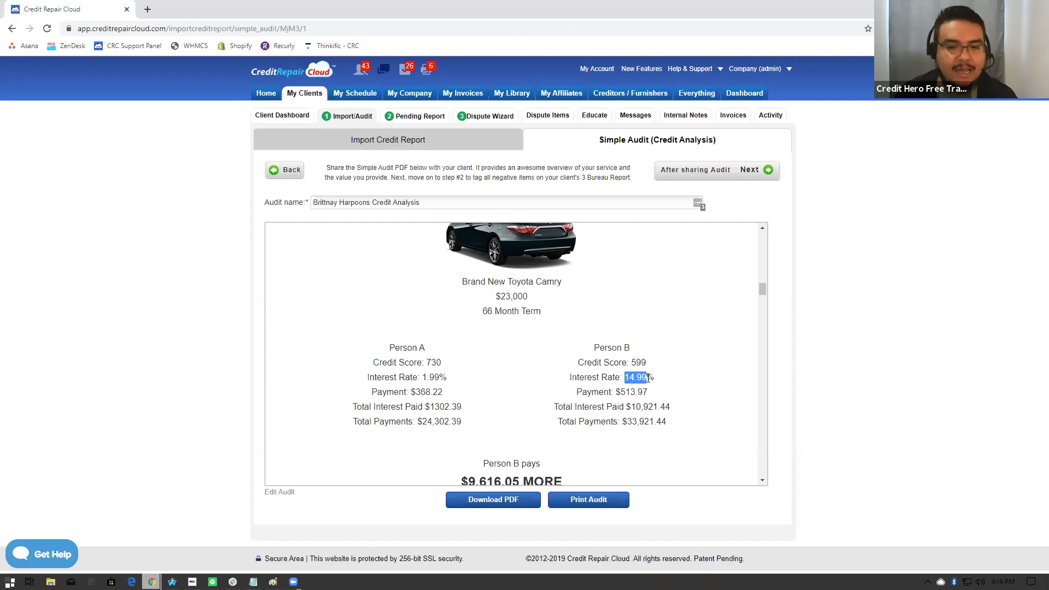
{"action": "left_click", "coordinate": [495, 386]}
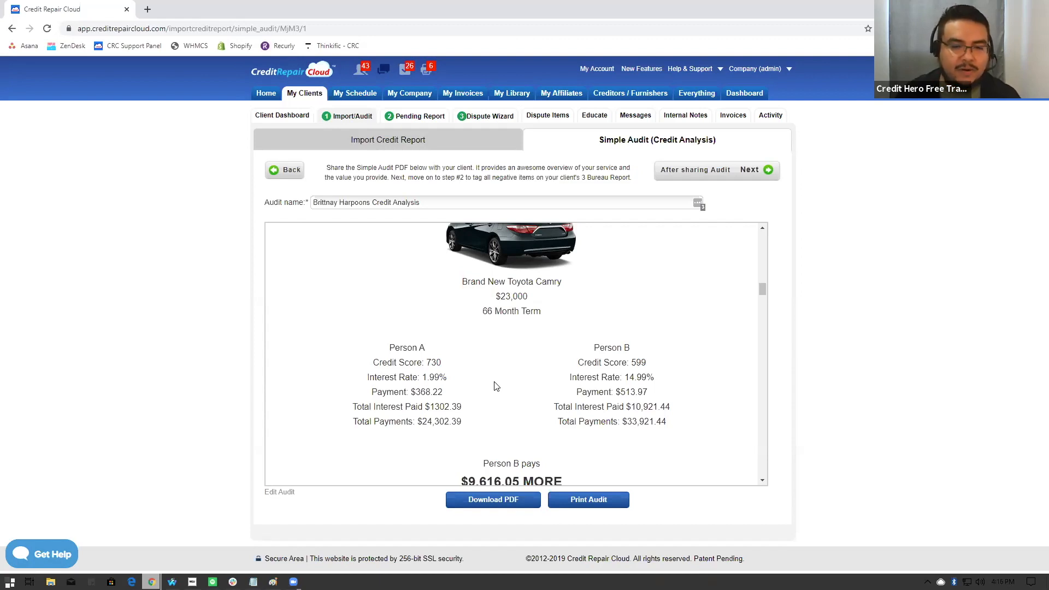
{"action": "double_click", "coordinate": [440, 360]}
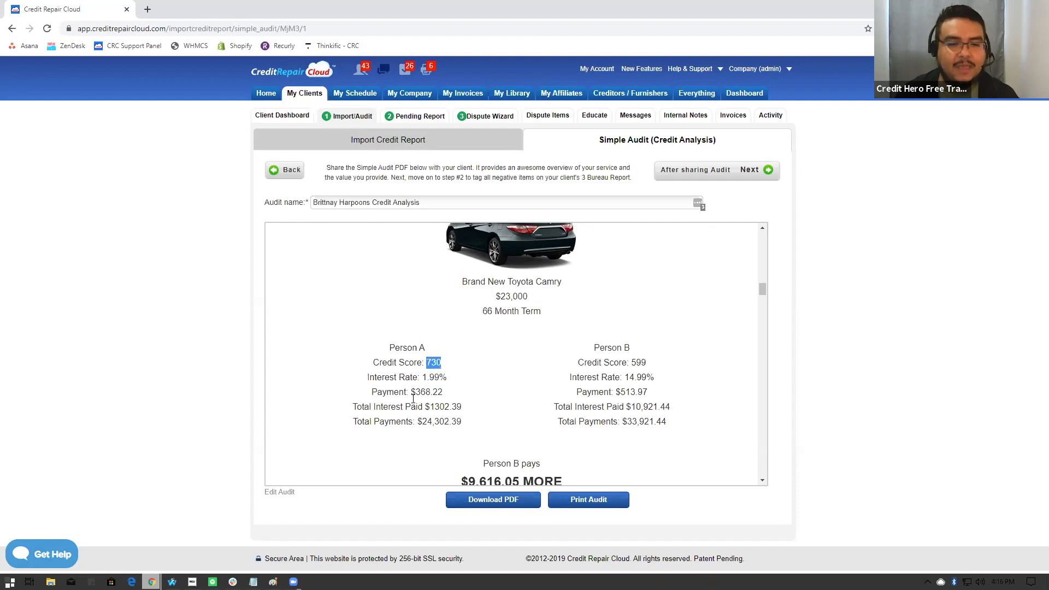
{"action": "double_click", "coordinate": [431, 376]}
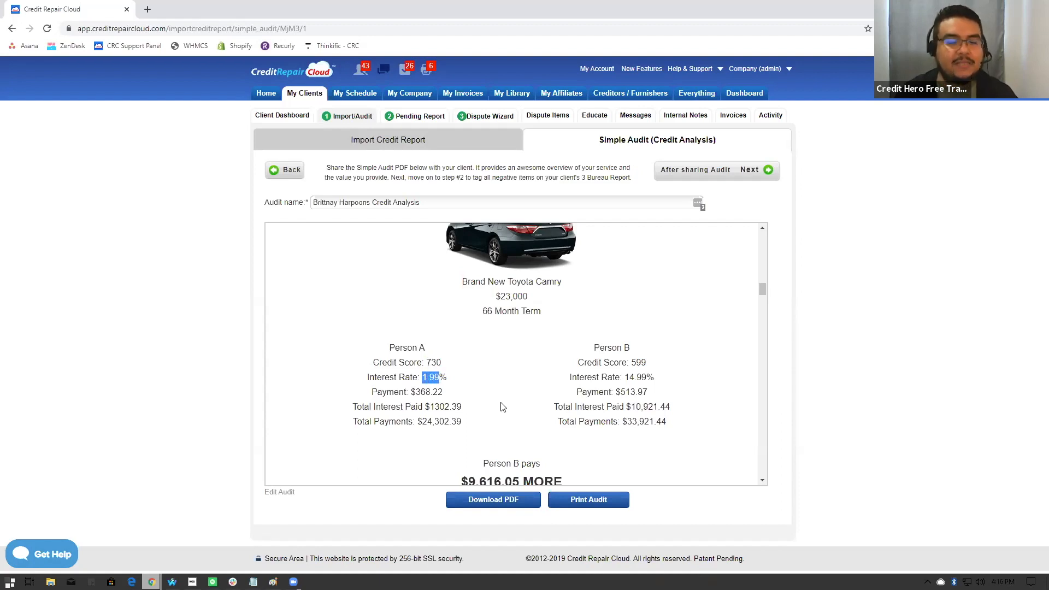
{"action": "left_click_drag", "start_coordinate": [415, 392], "coordinate": [461, 422]}
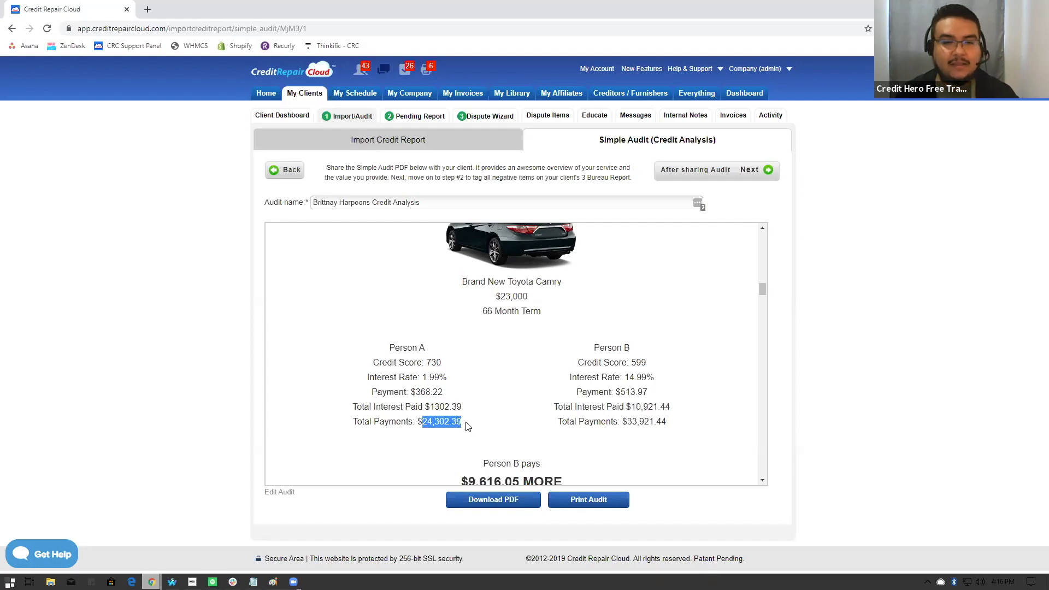
{"action": "scroll", "coordinate": [513, 399], "scroll_direction": "down", "scroll_amount": 1}
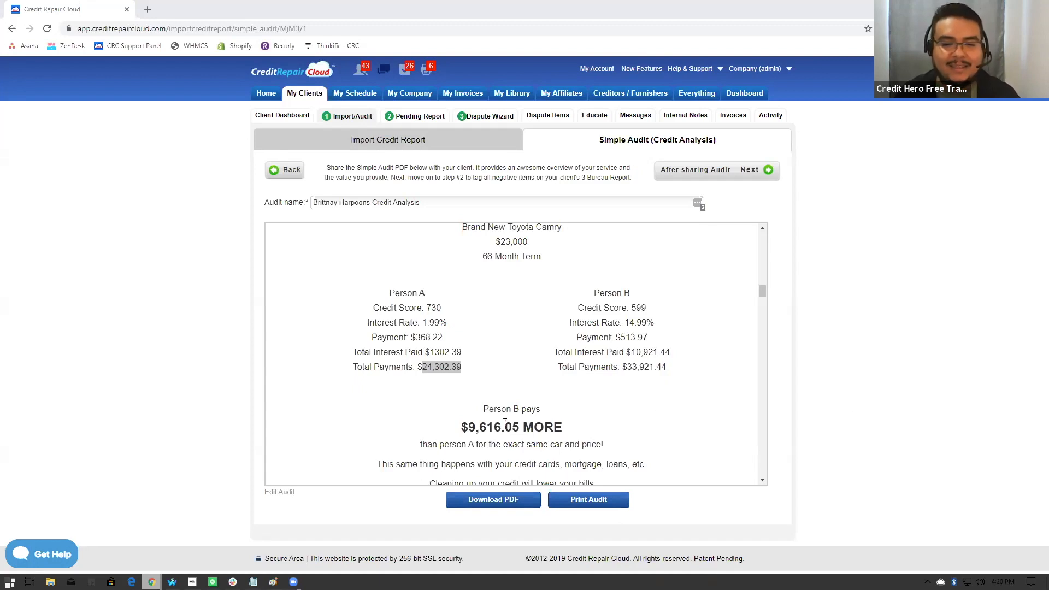
{"action": "left_click_drag", "start_coordinate": [469, 428], "coordinate": [565, 435]}
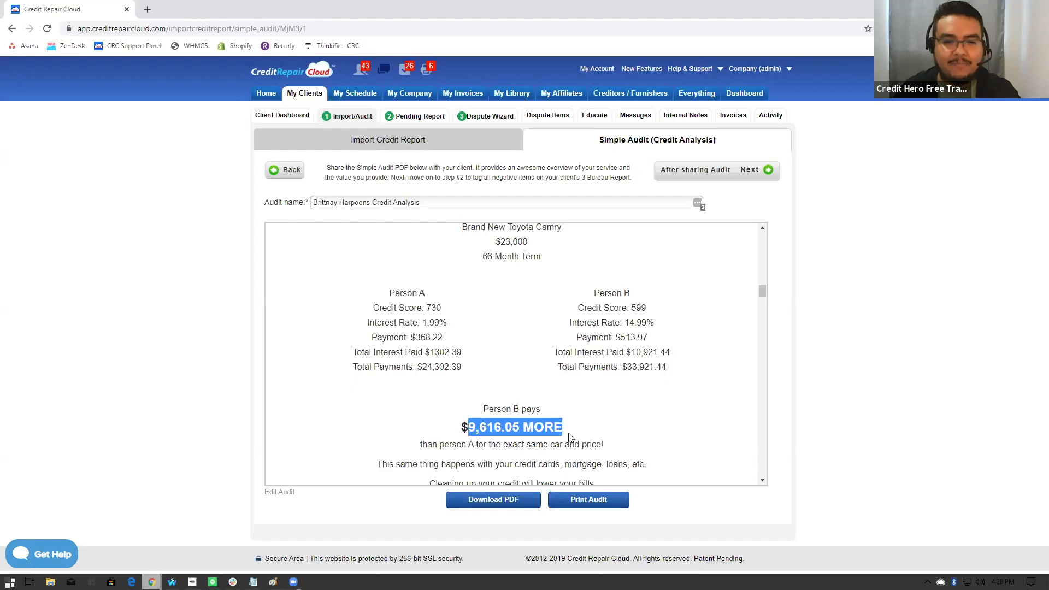
{"action": "scroll", "coordinate": [602, 389], "scroll_direction": "down", "scroll_amount": 4}
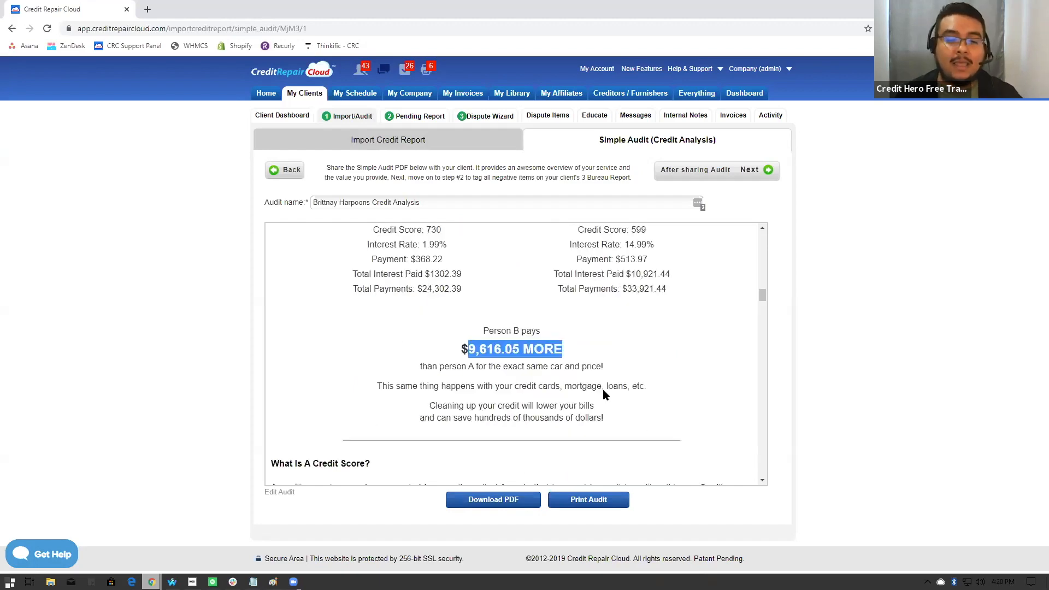
- Read the credit score and credit bureau explanations down to the Credit Score Ranges And Their Meaning chart
{"action": "scroll", "coordinate": [603, 390], "scroll_direction": "down", "scroll_amount": 3}
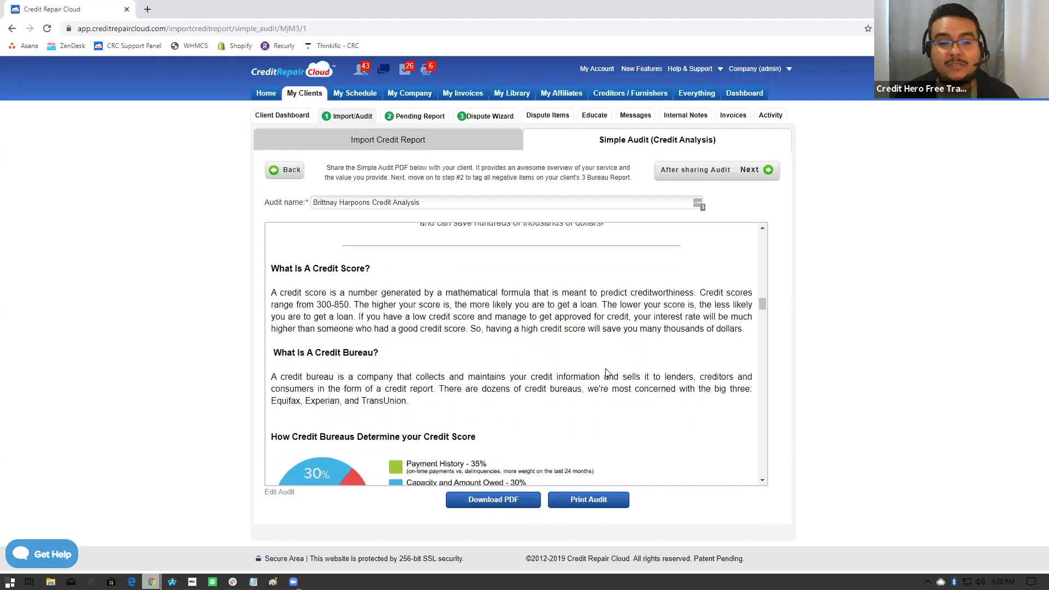
{"action": "scroll", "coordinate": [607, 373], "scroll_direction": "down", "scroll_amount": 4}
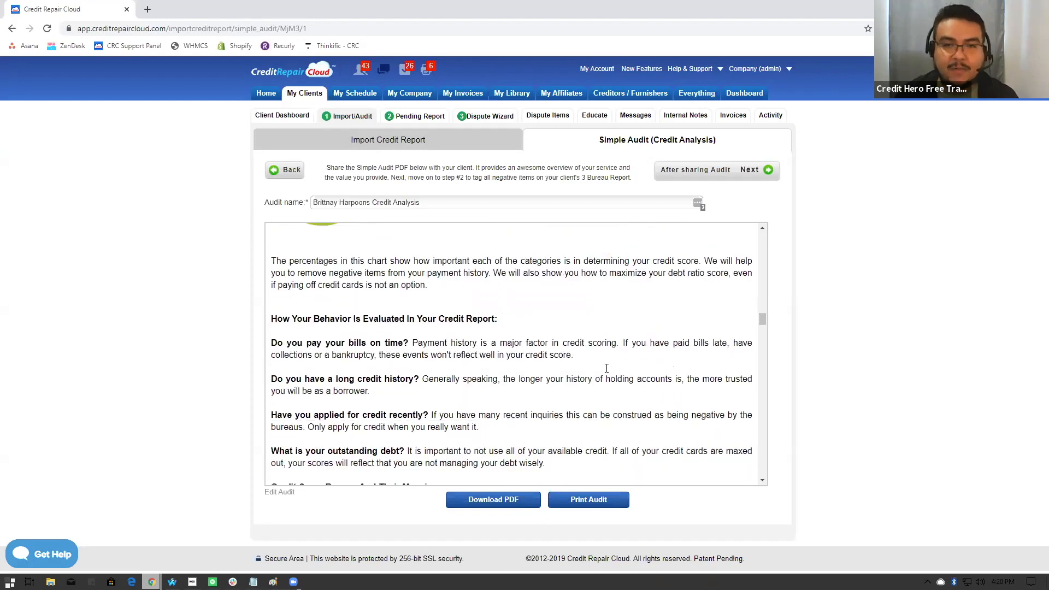
{"action": "scroll", "coordinate": [607, 373], "scroll_direction": "down", "scroll_amount": 1}
{"action": "scroll", "coordinate": [607, 373], "scroll_direction": "down", "scroll_amount": 5}
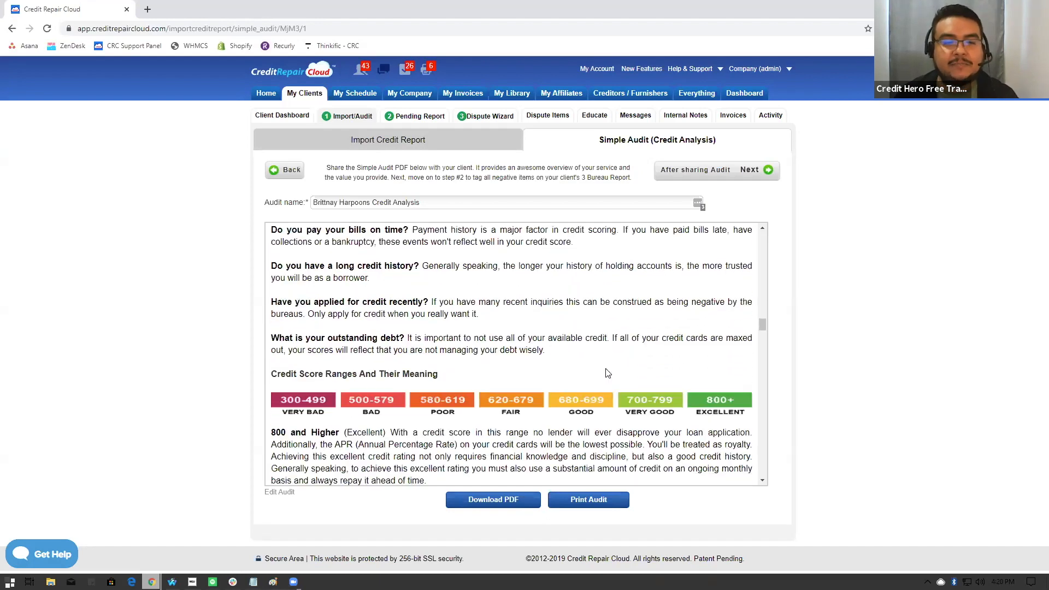
- Review Part 2 of the audit, covering the three bureaus' credit scores and the derogatory summary, down to Part 3's derogatory items
{"action": "scroll", "coordinate": [607, 373], "scroll_direction": "down", "scroll_amount": 12}
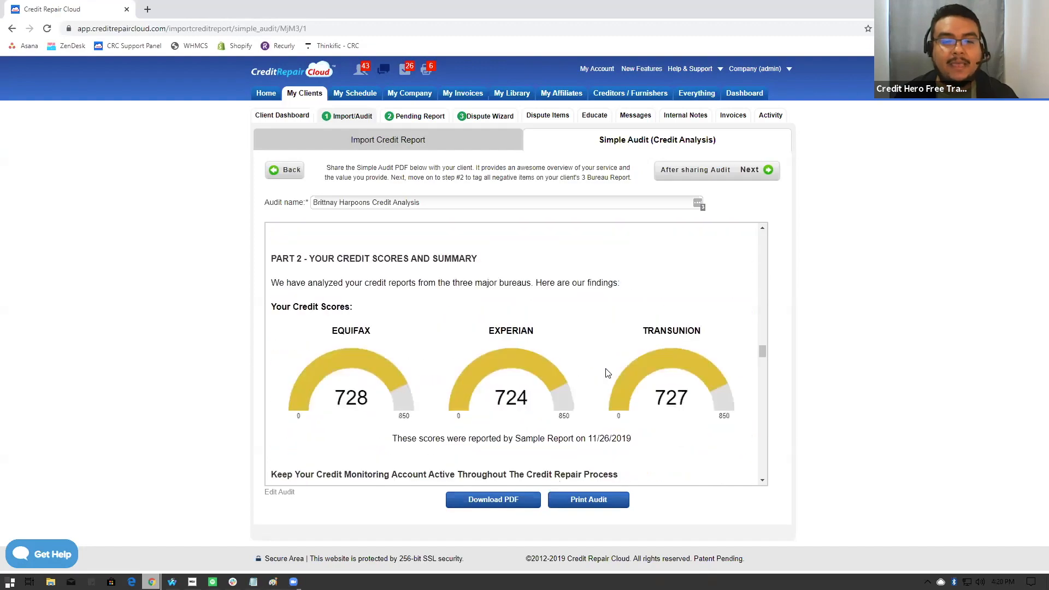
{"action": "scroll", "coordinate": [607, 372], "scroll_direction": "down", "scroll_amount": 3}
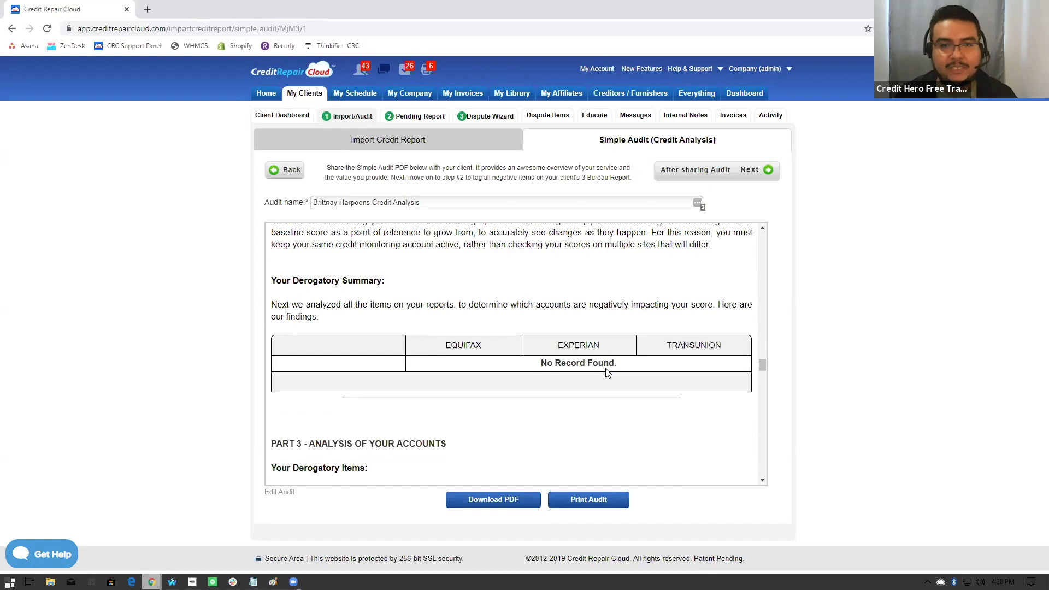
{"action": "scroll", "coordinate": [607, 373], "scroll_direction": "down", "scroll_amount": 3}
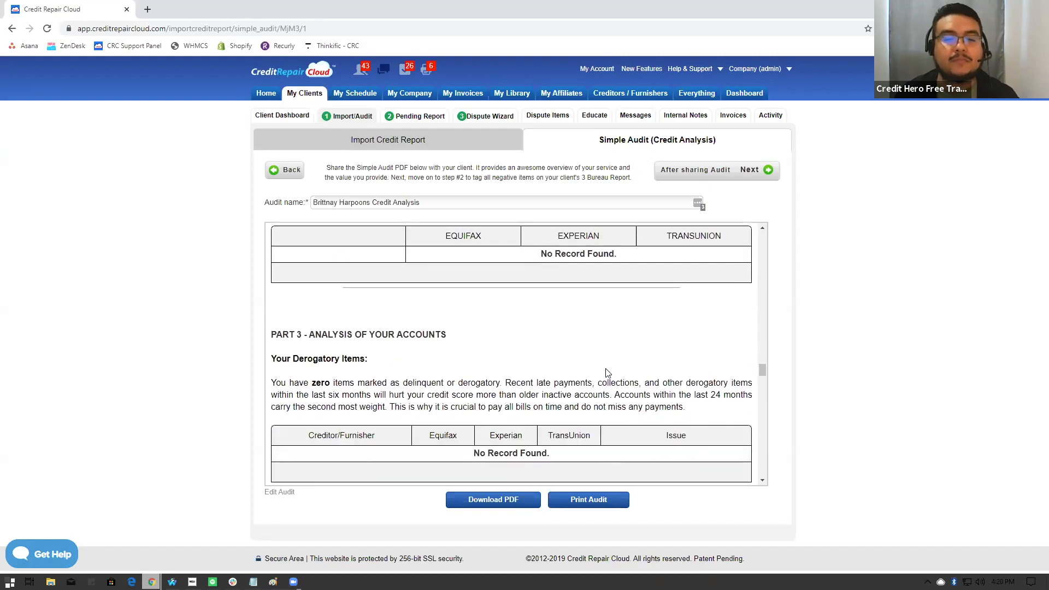
- Examine the Your Public Records and Your Inquiries tables in Part 3, checking which creditors are listed under each bureau
{"action": "scroll", "coordinate": [606, 373], "scroll_direction": "down", "scroll_amount": 2}
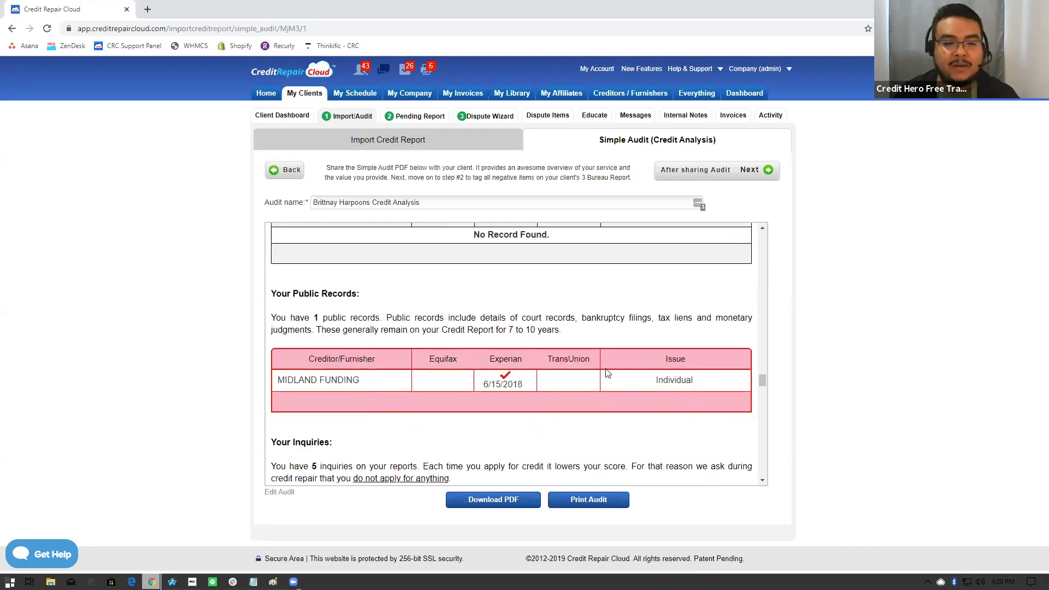
{"action": "scroll", "coordinate": [608, 373], "scroll_direction": "down", "scroll_amount": 2}
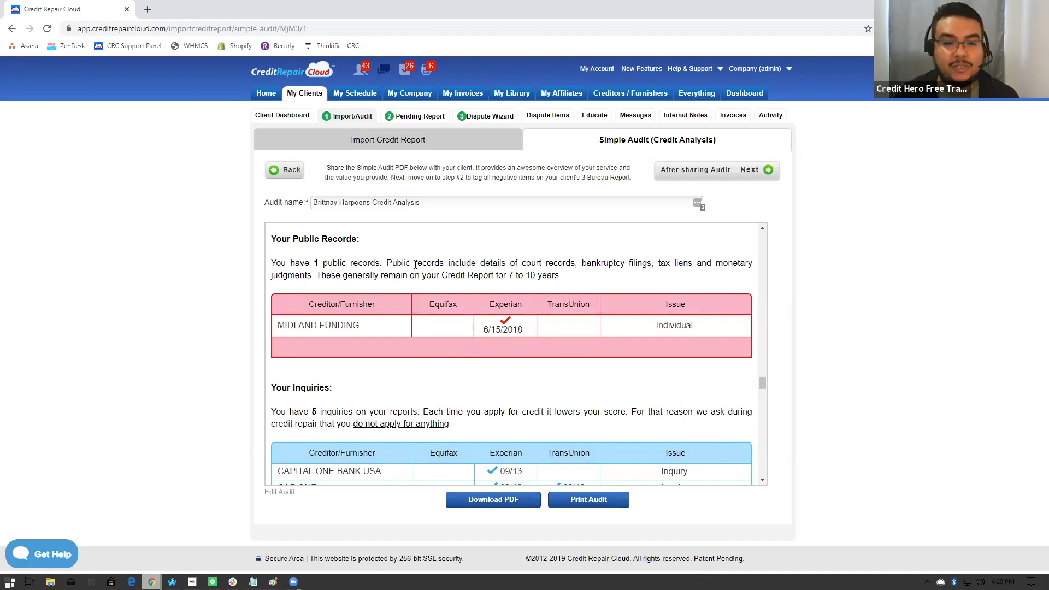
{"action": "scroll", "coordinate": [530, 373], "scroll_direction": "down", "scroll_amount": 1}
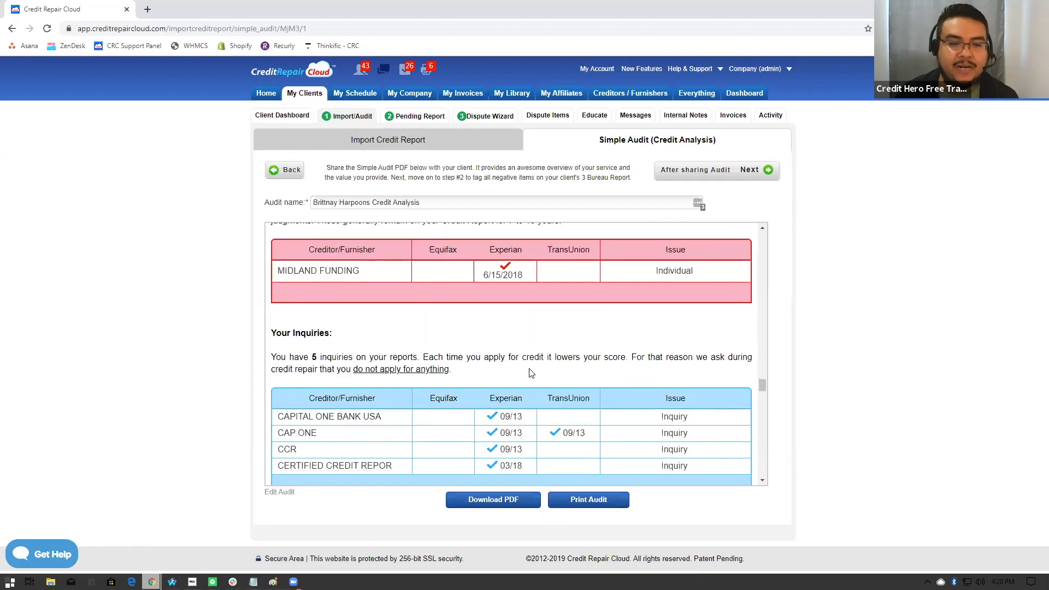
{"action": "scroll", "coordinate": [481, 341], "scroll_direction": "down", "scroll_amount": 1}
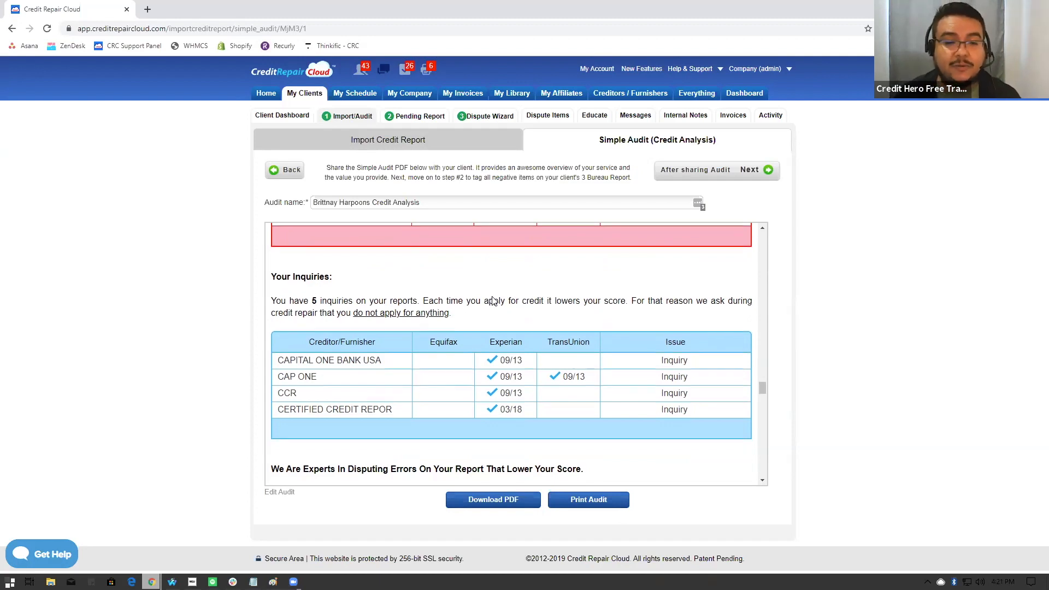
{"action": "scroll", "coordinate": [492, 300], "scroll_direction": "down", "scroll_amount": 1}
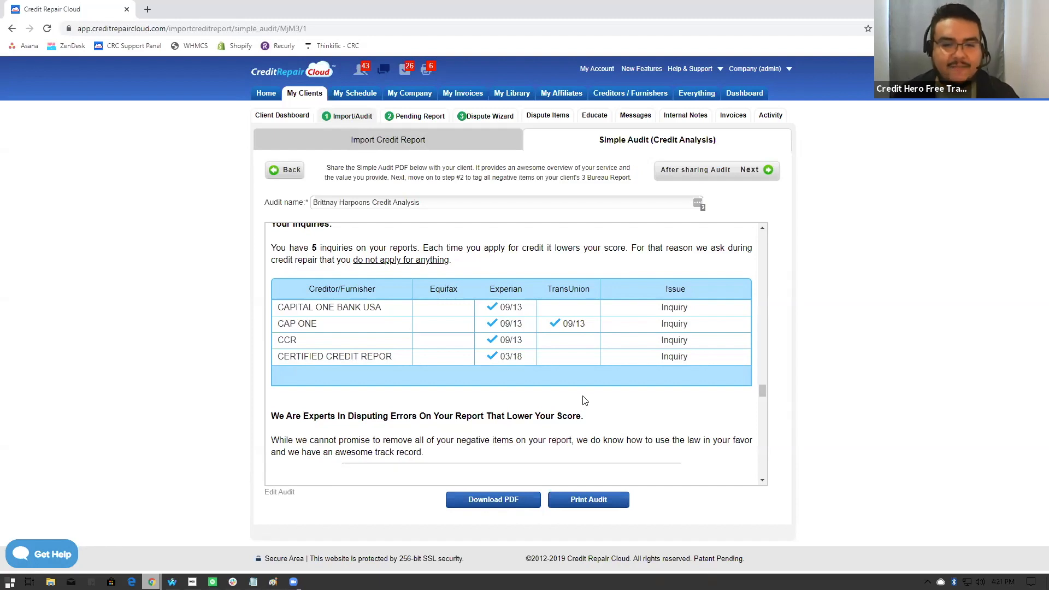
- Examine the Credit Utilization section, comparing card limits, open debt and utilization ratings per bureau against the percentage scale
{"action": "scroll", "coordinate": [623, 375], "scroll_direction": "down", "scroll_amount": 2}
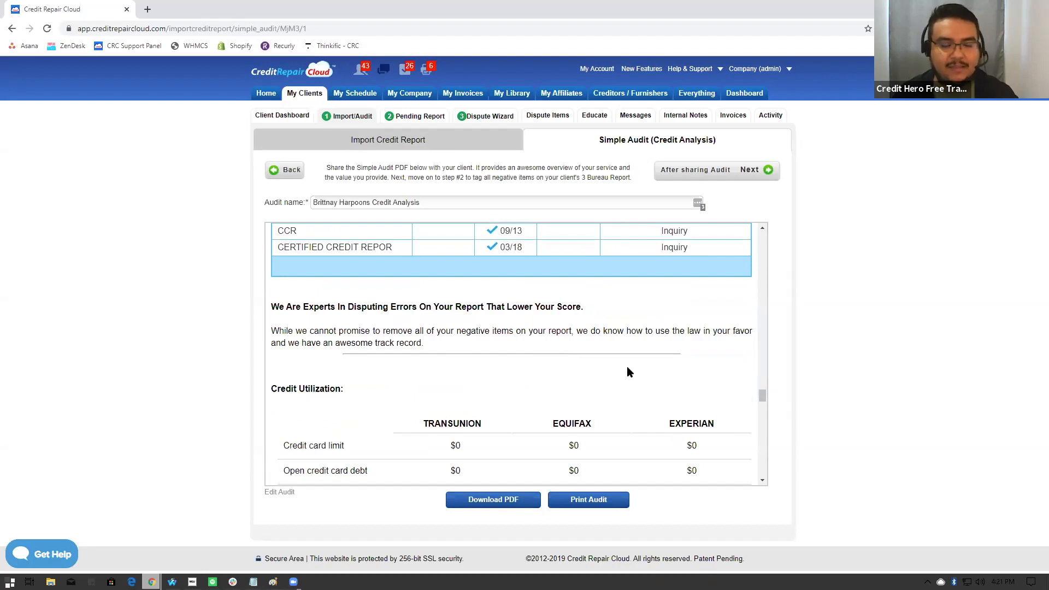
{"action": "scroll", "coordinate": [628, 369], "scroll_direction": "down", "scroll_amount": 2}
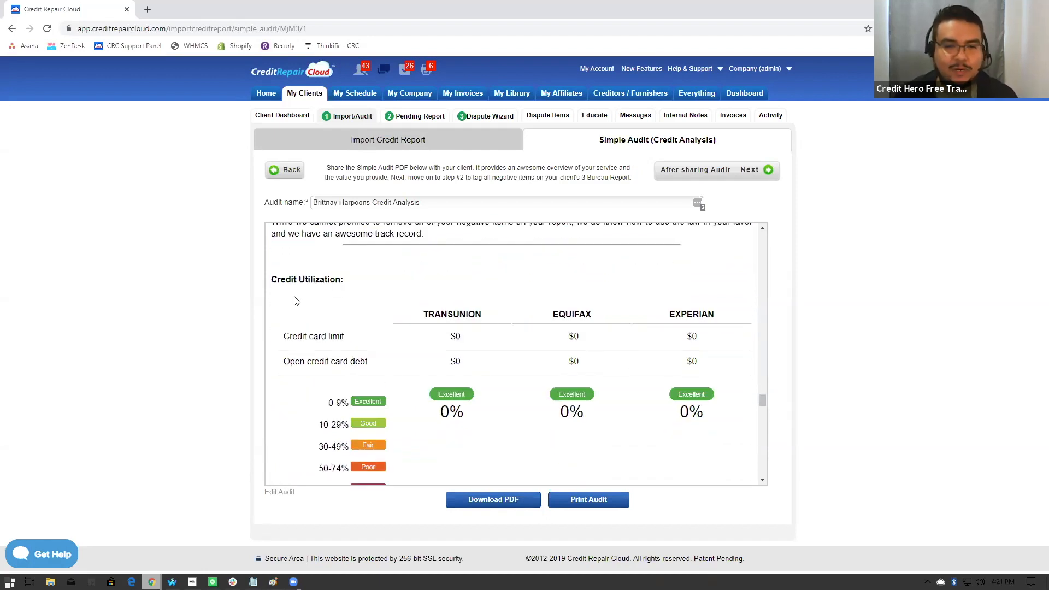
{"action": "left_click_drag", "start_coordinate": [273, 279], "coordinate": [341, 279]}
{"action": "scroll", "coordinate": [437, 327], "scroll_direction": "down", "scroll_amount": 1}
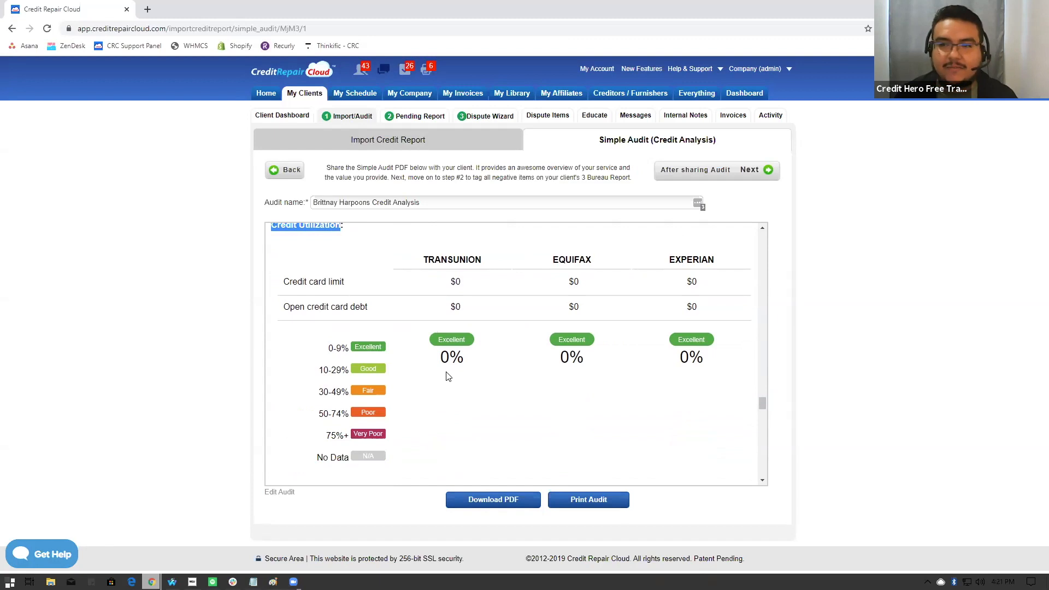
{"action": "scroll", "coordinate": [447, 376], "scroll_direction": "down", "scroll_amount": 1}
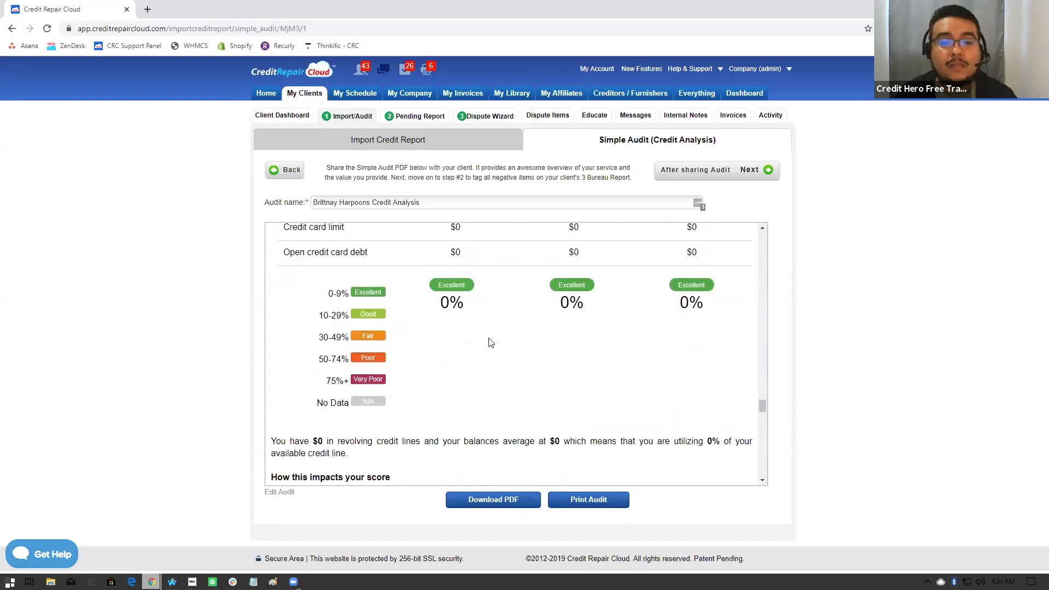
{"action": "scroll", "coordinate": [494, 361], "scroll_direction": "up", "scroll_amount": 1}
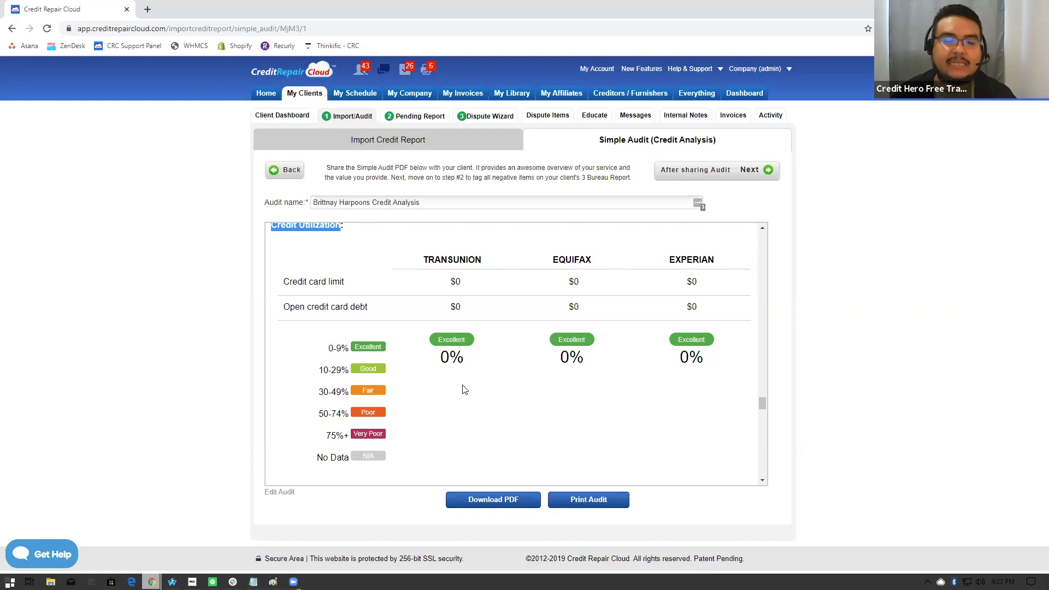
{"action": "scroll", "coordinate": [458, 386], "scroll_direction": "down", "scroll_amount": 1}
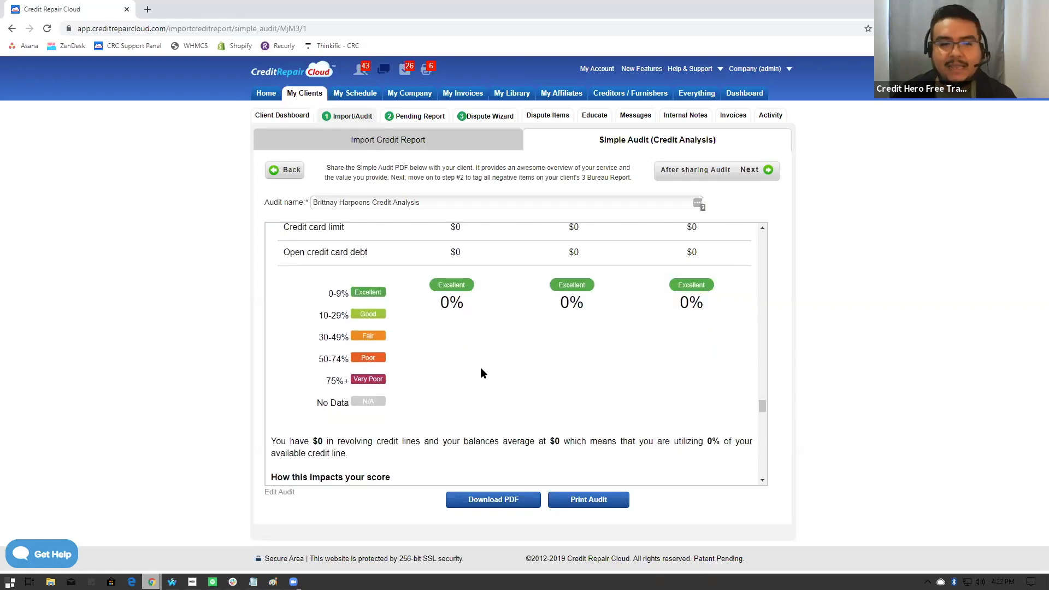
- Read how credit utilization impacts the score and how quickly changes show, down to the Credit Utilization Summary
{"action": "scroll", "coordinate": [482, 373], "scroll_direction": "down", "scroll_amount": 3}
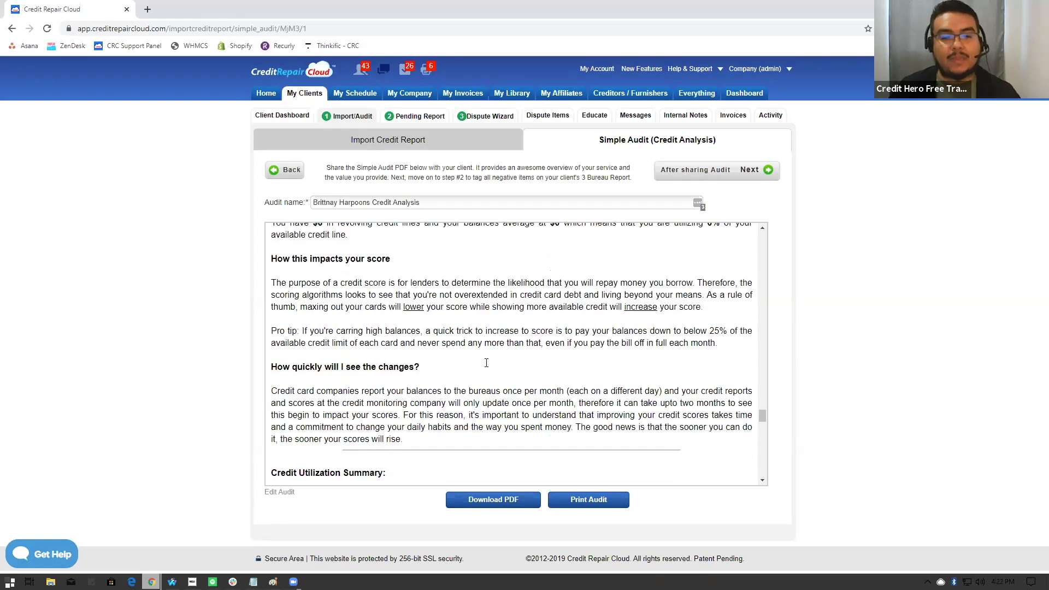
{"action": "left_click_drag", "start_coordinate": [275, 294], "coordinate": [471, 311]}
{"action": "scroll", "coordinate": [492, 328], "scroll_direction": "down", "scroll_amount": 2}
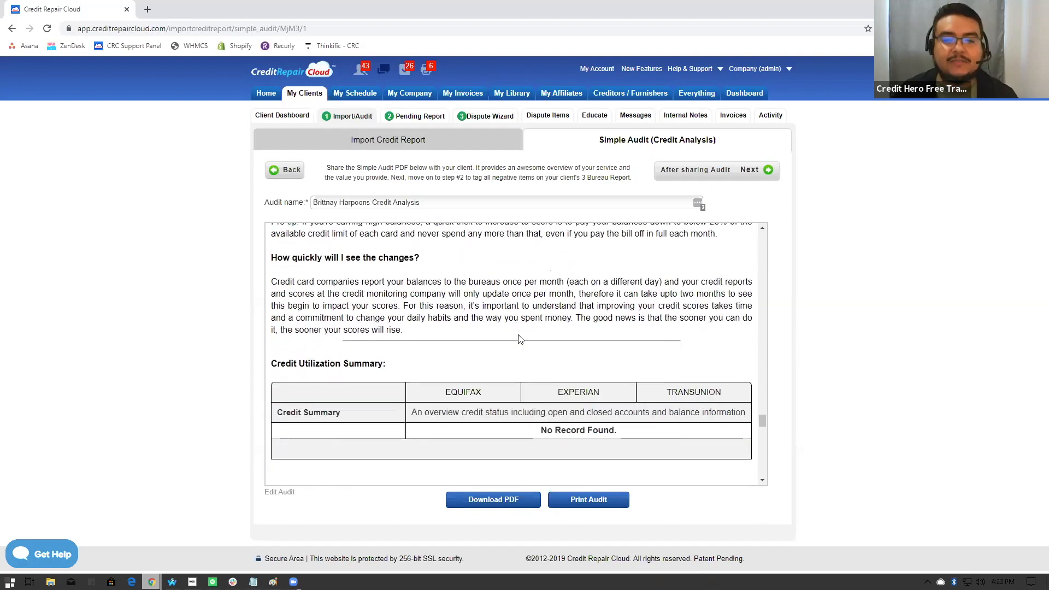
- Read Part 4's overview of the process and Part 5's next steps and tips for speeding up the process
{"action": "scroll", "coordinate": [523, 341], "scroll_direction": "down", "scroll_amount": 2}
{"action": "scroll", "coordinate": [523, 341], "scroll_direction": "down", "scroll_amount": 3}
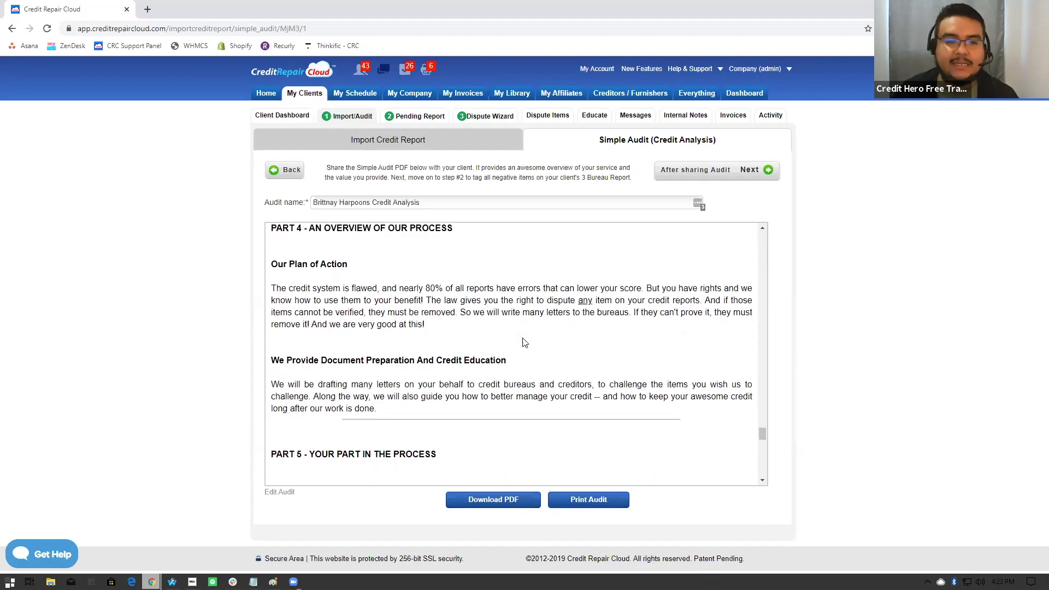
{"action": "scroll", "coordinate": [524, 341], "scroll_direction": "down", "scroll_amount": 4}
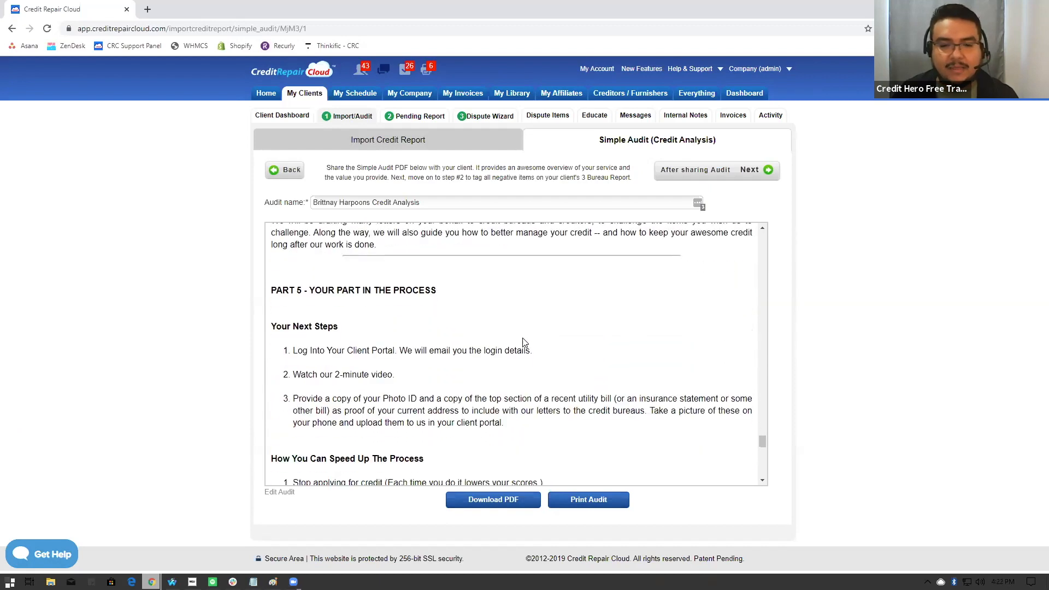
{"action": "scroll", "coordinate": [523, 342], "scroll_direction": "down", "scroll_amount": 2}
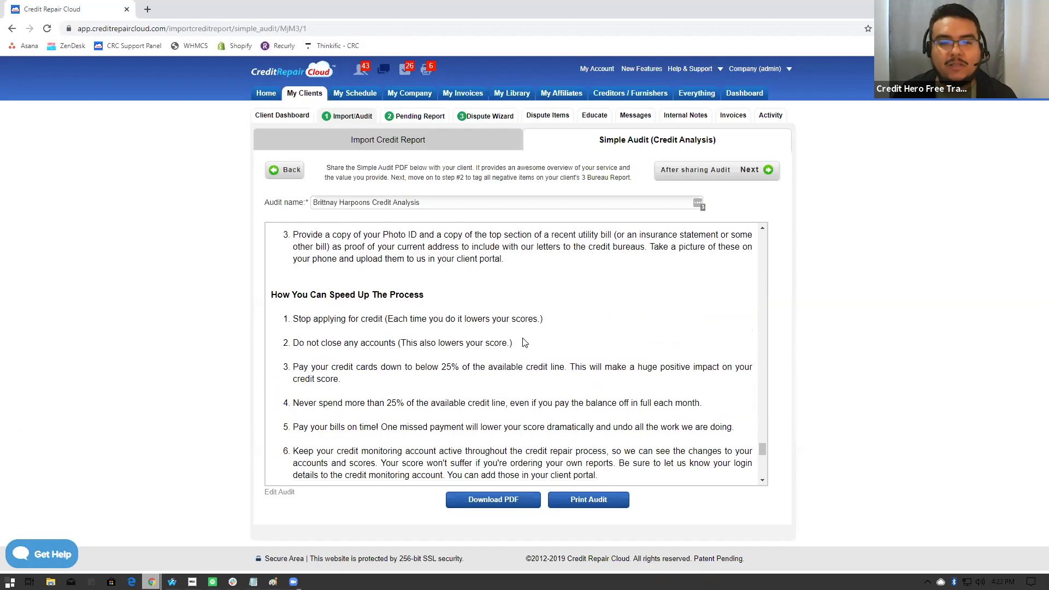
{"action": "scroll", "coordinate": [523, 342], "scroll_direction": "down", "scroll_amount": 1}
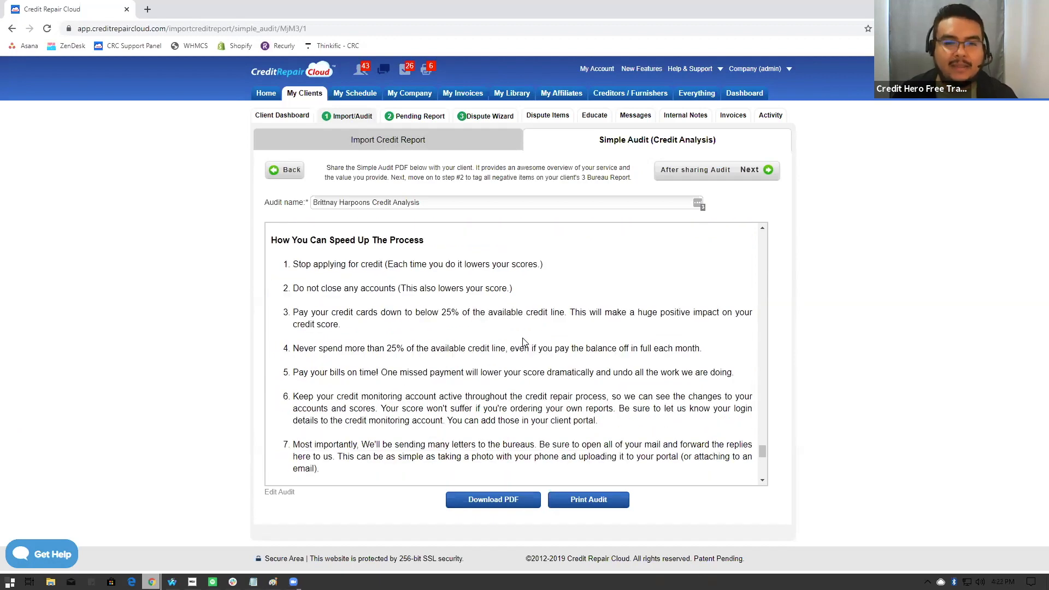
- Read the audit's closing sections, This Process Takes Time and So Let's Get Started, including the company's contact details
{"action": "scroll", "coordinate": [524, 342], "scroll_direction": "down", "scroll_amount": 5}
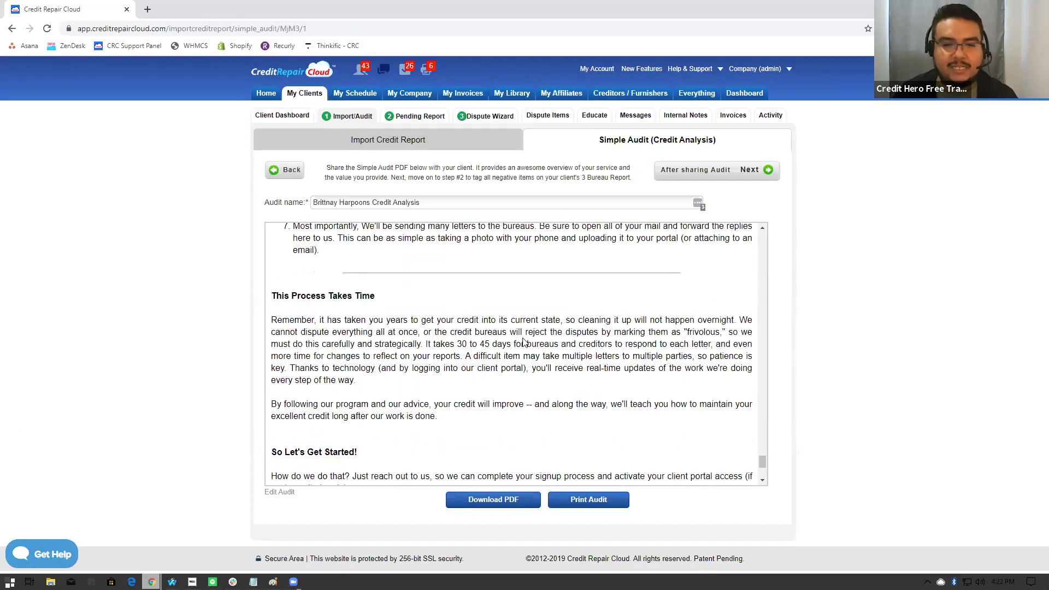
{"action": "scroll", "coordinate": [523, 342], "scroll_direction": "down", "scroll_amount": 2}
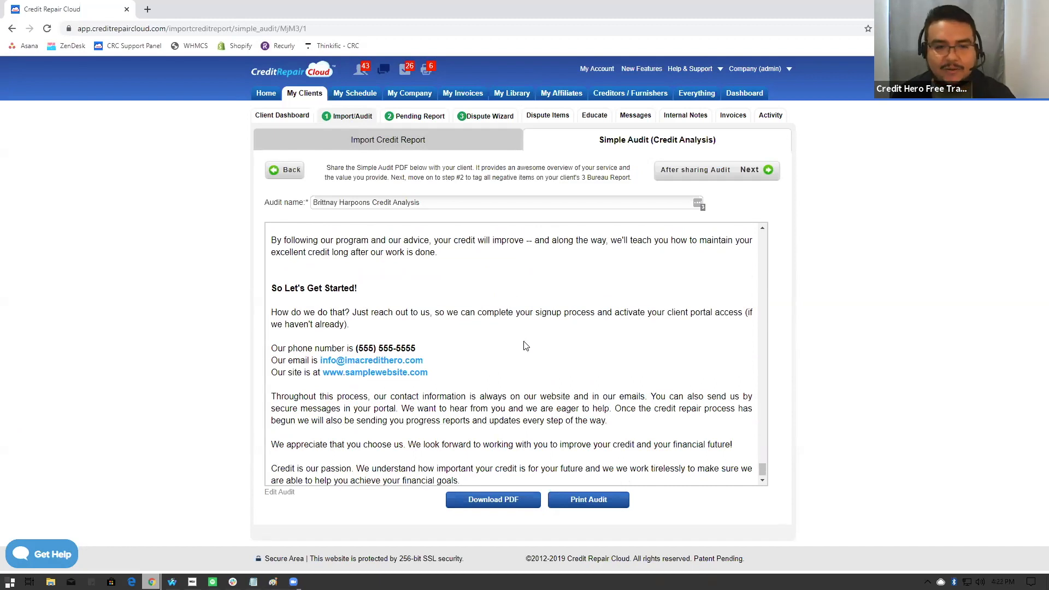
{"action": "scroll", "coordinate": [523, 345], "scroll_direction": "up", "scroll_amount": 1}
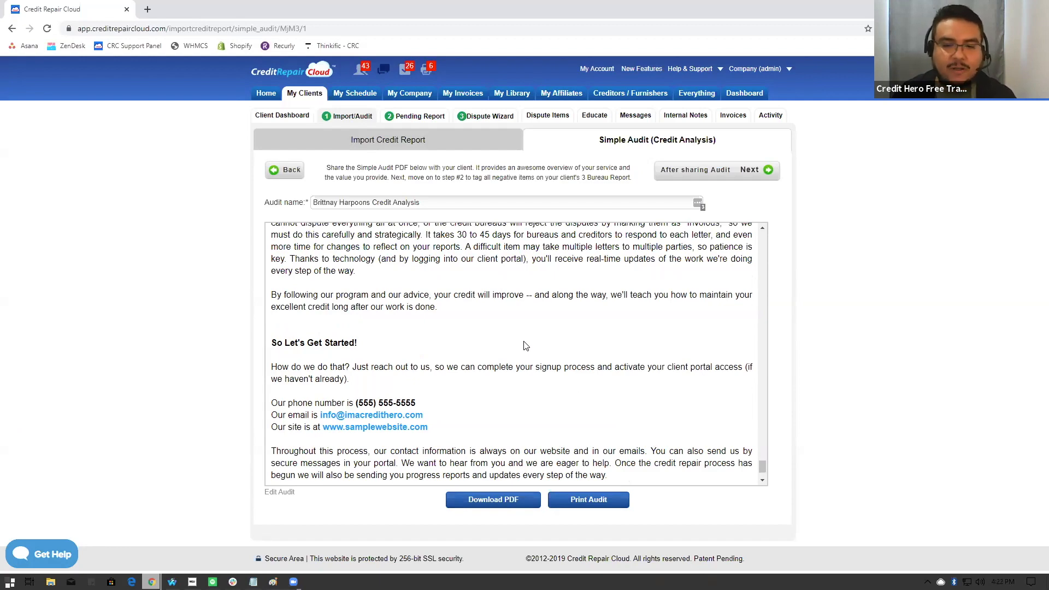
{"action": "scroll", "coordinate": [523, 346], "scroll_direction": "down", "scroll_amount": 1}
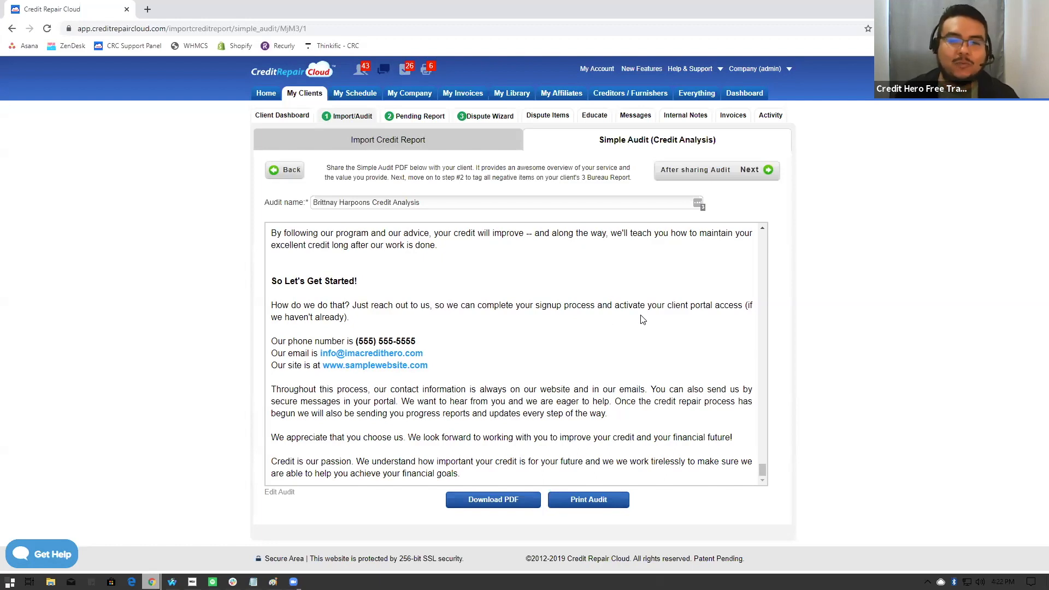
- Proceed from the Simple Audit to the Pending Report stage and open the newest pending credit report
{"action": "left_click", "coordinate": [695, 174]}
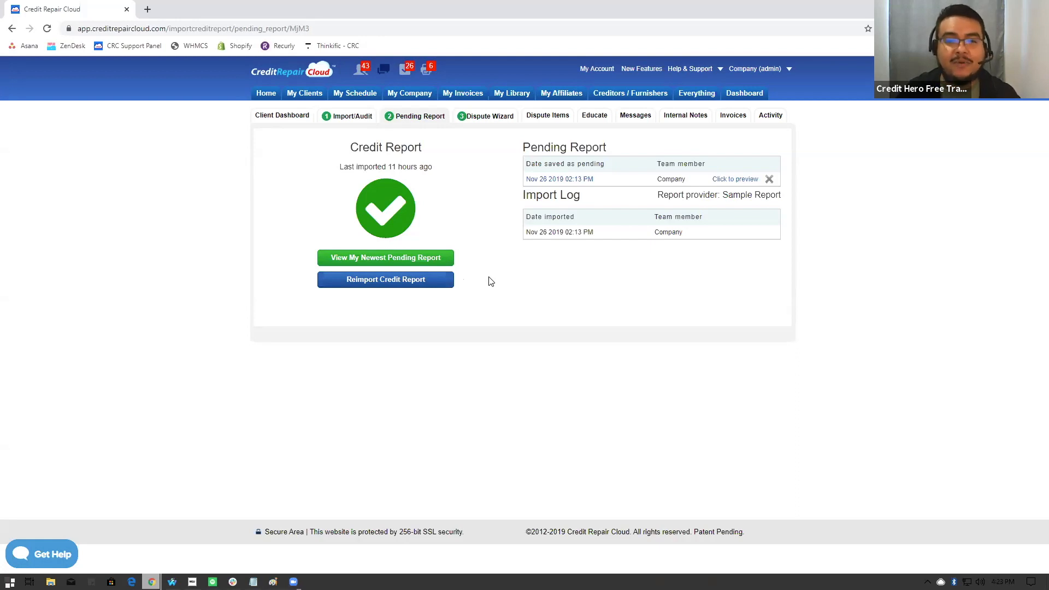
{"action": "left_click", "coordinate": [381, 262]}
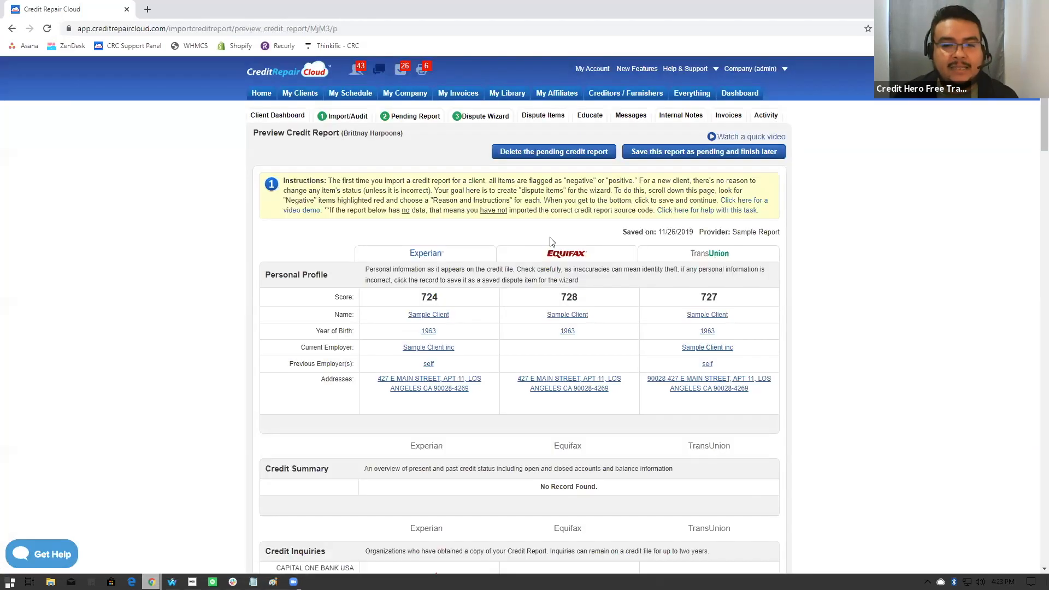
- Mark the Year of Birth entry in the Personal Profile as a dispute item for Experian, Equifax and TransUnion
{"action": "scroll", "coordinate": [553, 240], "scroll_direction": "down", "scroll_amount": 1}
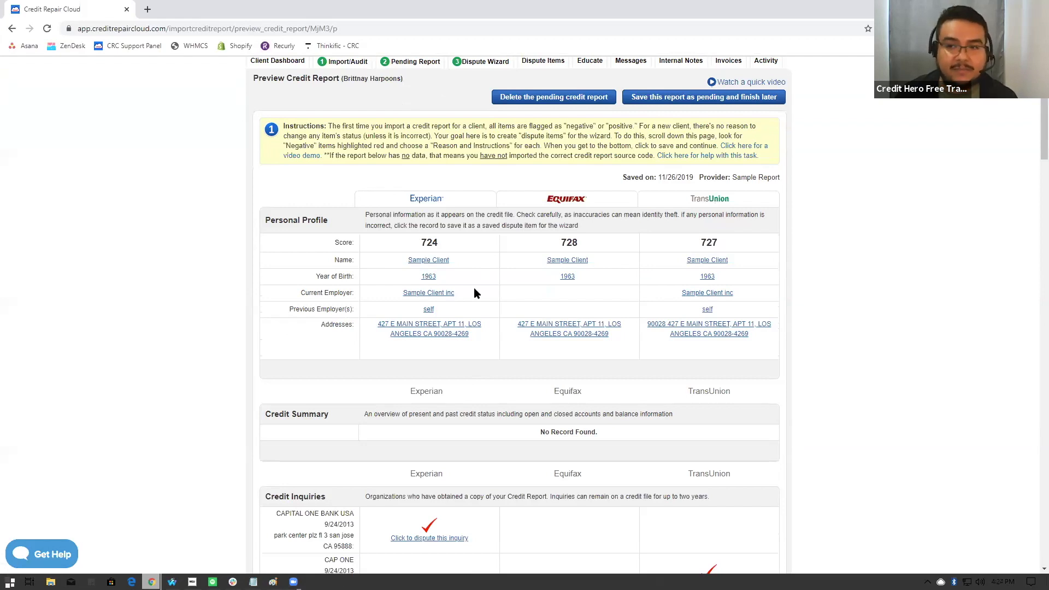
{"action": "left_click", "coordinate": [428, 276]}
{"action": "left_click", "coordinate": [563, 278]}
{"action": "left_click", "coordinate": [705, 277]}
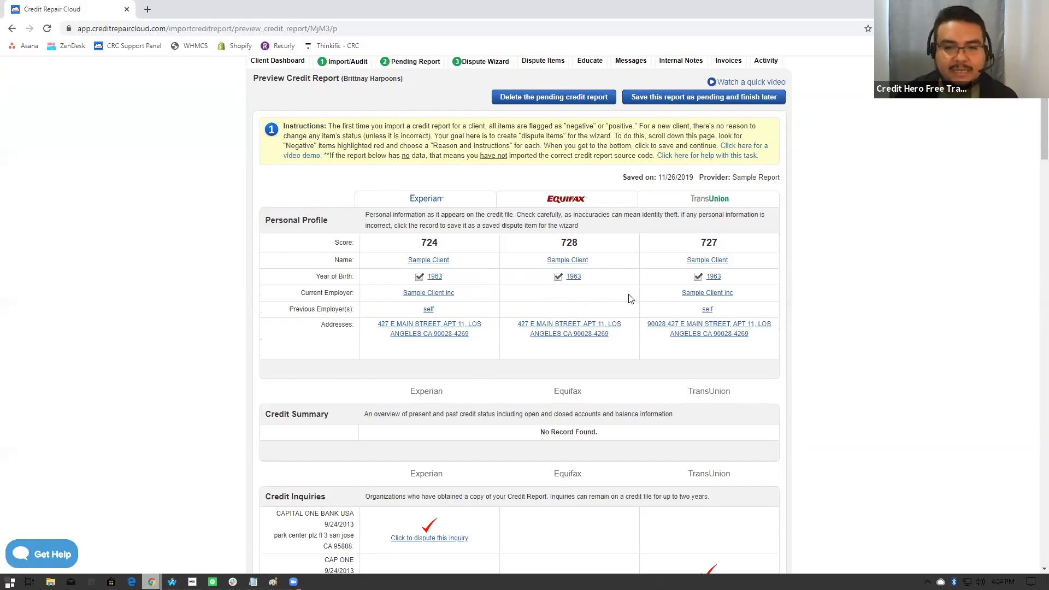
- Review the Credit Summary and the Credit Inquiries that can be disputed under each bureau
{"action": "scroll", "coordinate": [628, 299], "scroll_direction": "down", "scroll_amount": 3}
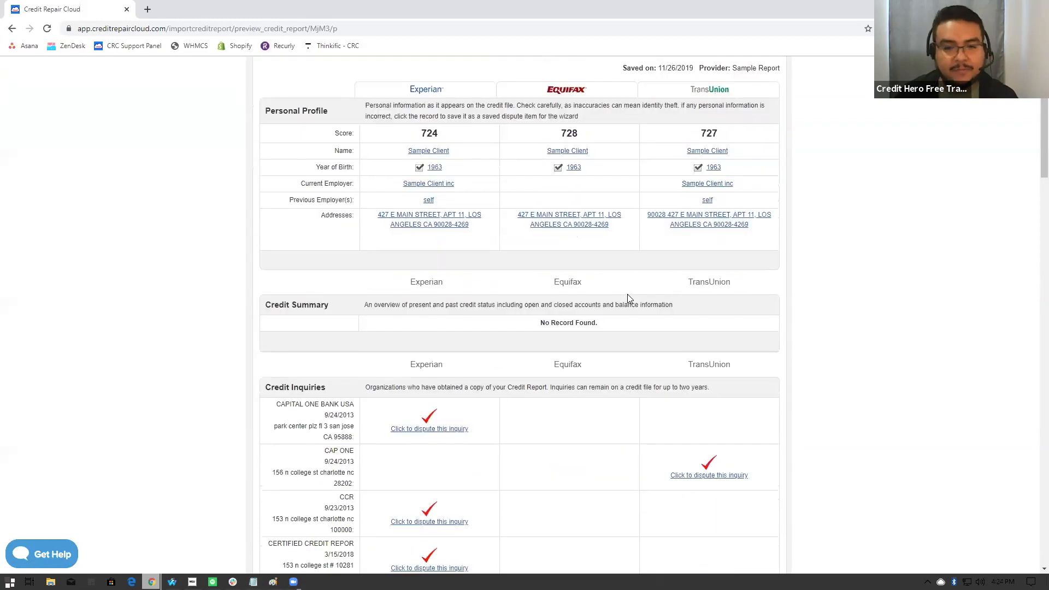
{"action": "scroll", "coordinate": [549, 301], "scroll_direction": "down", "scroll_amount": 1}
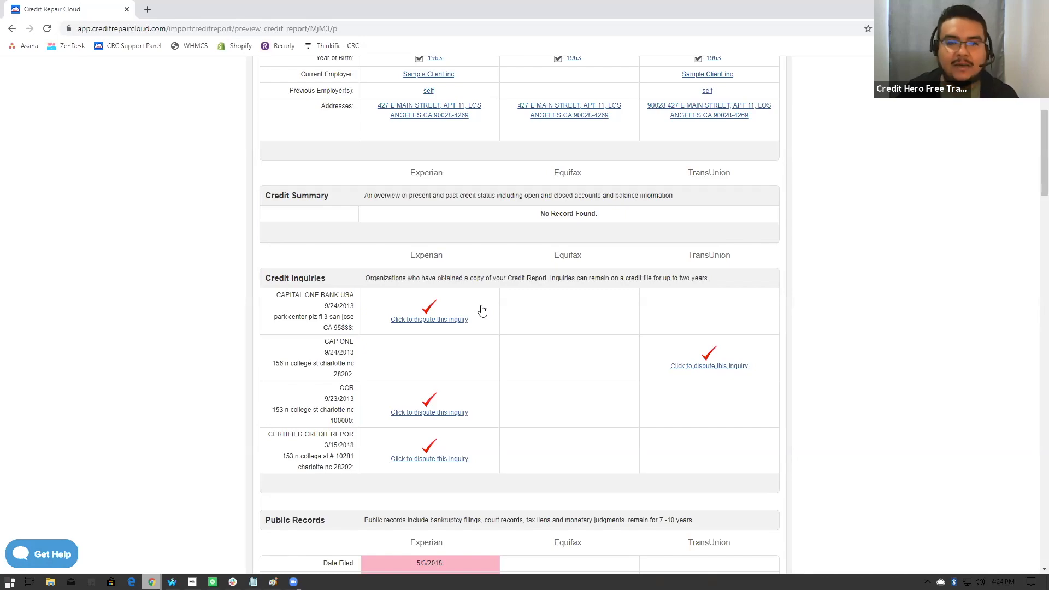
{"action": "scroll", "coordinate": [481, 311], "scroll_direction": "down", "scroll_amount": 5}
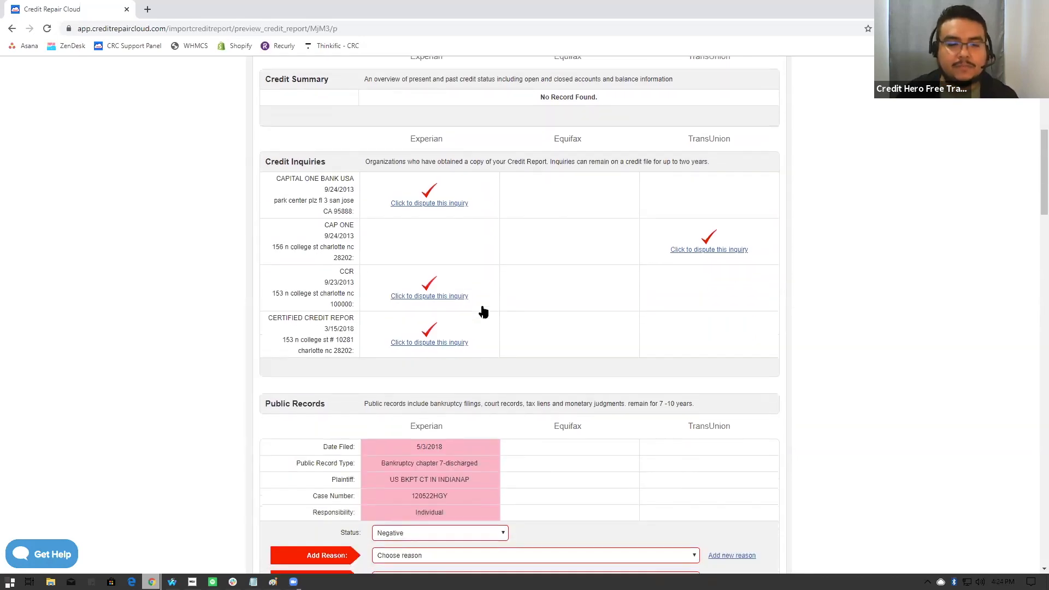
- Examine the preset dispute reasons, custom reason entry and instruction choices for the Experian bankruptcy in Public Records
{"action": "scroll", "coordinate": [538, 311], "scroll_direction": "down", "scroll_amount": 1}
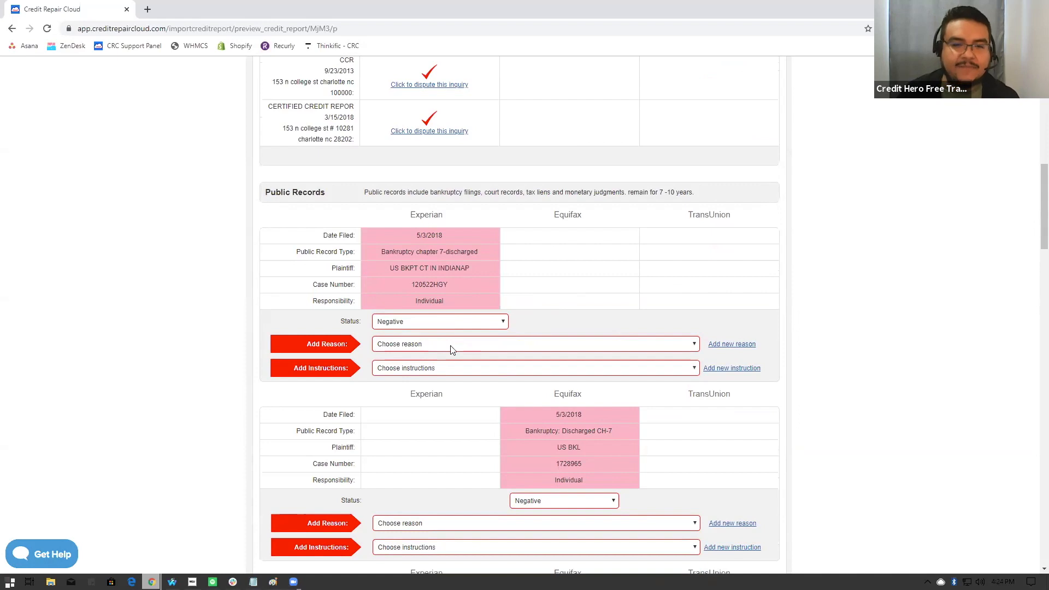
{"action": "left_click", "coordinate": [400, 344]}
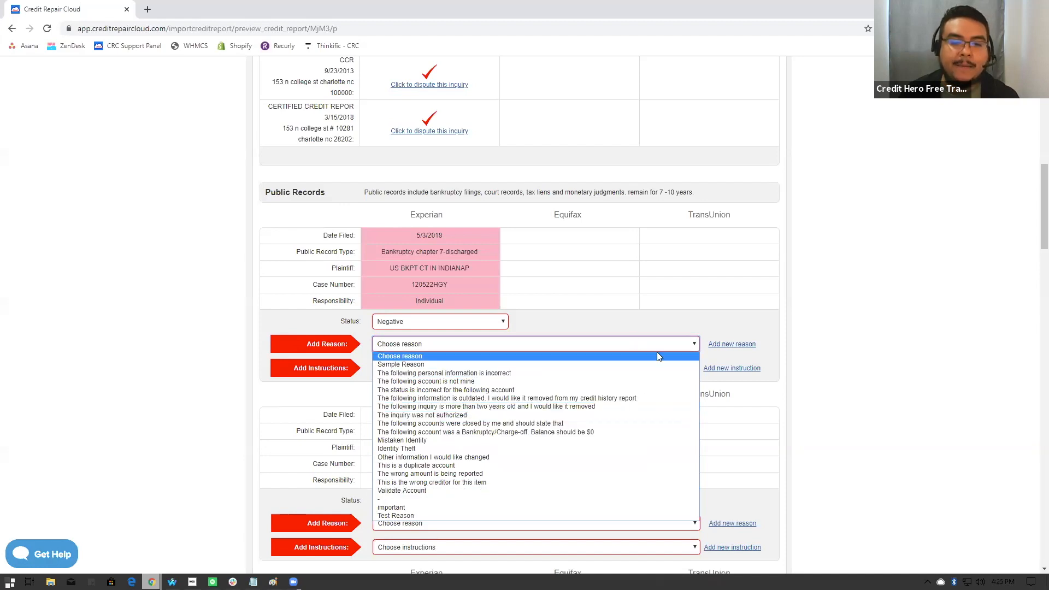
{"action": "left_click", "coordinate": [765, 327]}
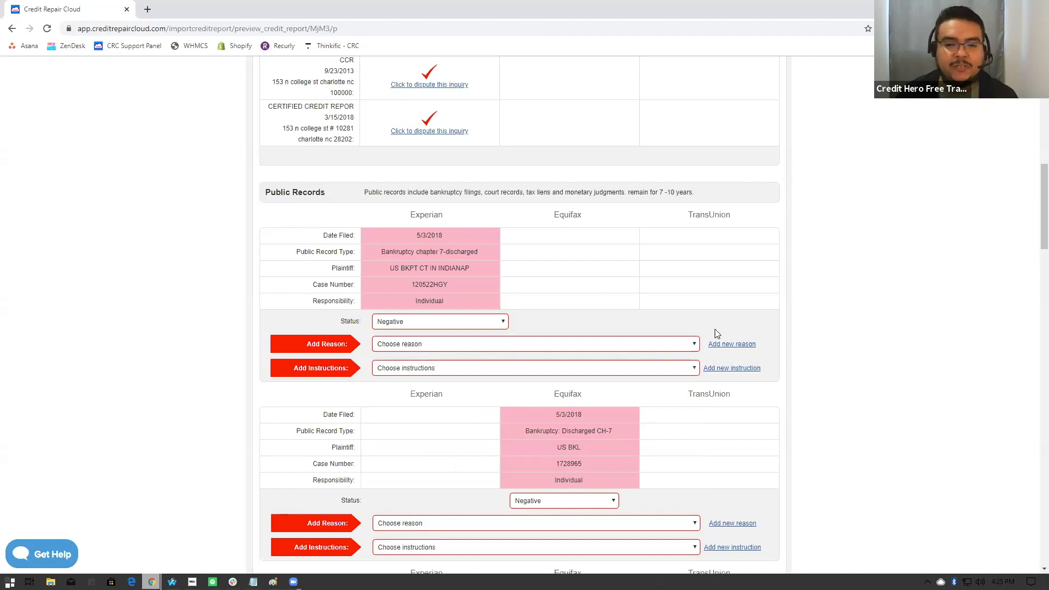
{"action": "left_click", "coordinate": [724, 344]}
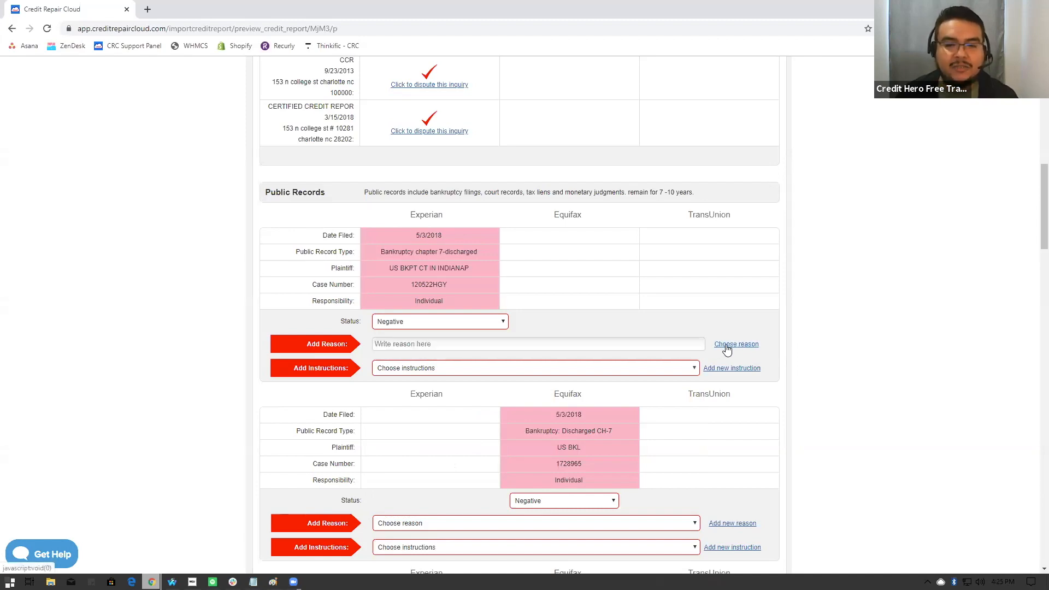
{"action": "left_click", "coordinate": [479, 344]}
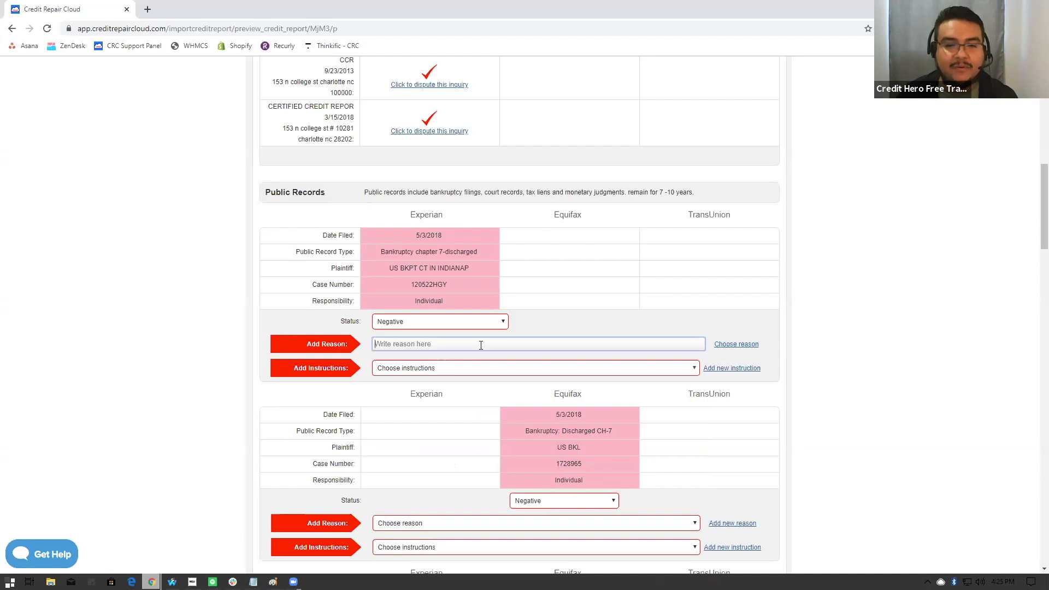
{"action": "left_click", "coordinate": [430, 369]}
{"action": "left_click", "coordinate": [428, 369]}
{"action": "left_click", "coordinate": [721, 344]}
- Tag the Experian bankruptcy with the reason 'The following information is outdated' and the instruction 'This is not mine. I am a victim of ID Theft'
{"action": "left_click", "coordinate": [651, 342]}
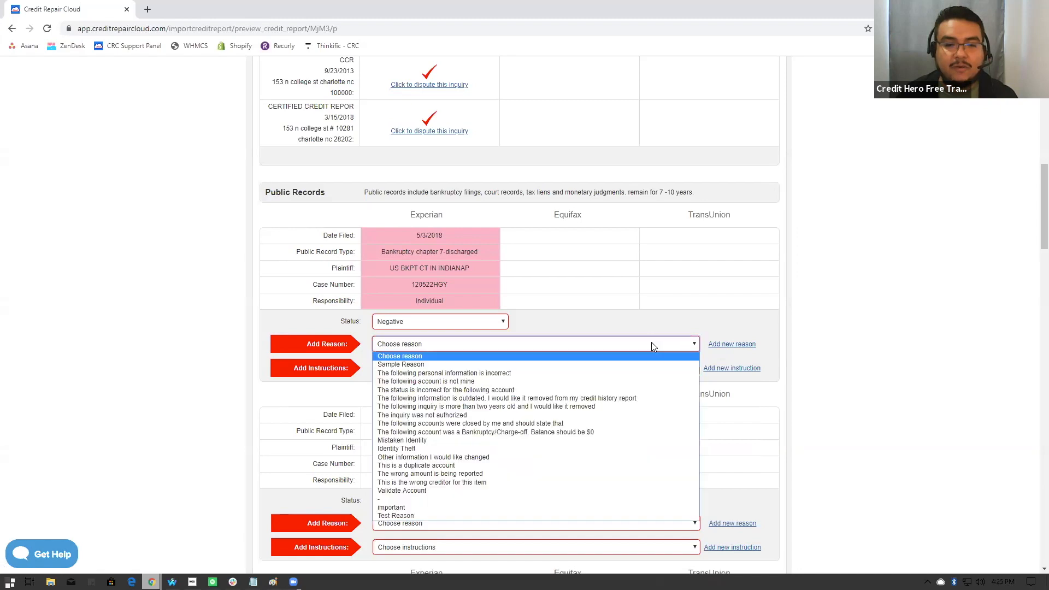
{"action": "left_click", "coordinate": [414, 399]}
{"action": "left_click", "coordinate": [444, 369]}
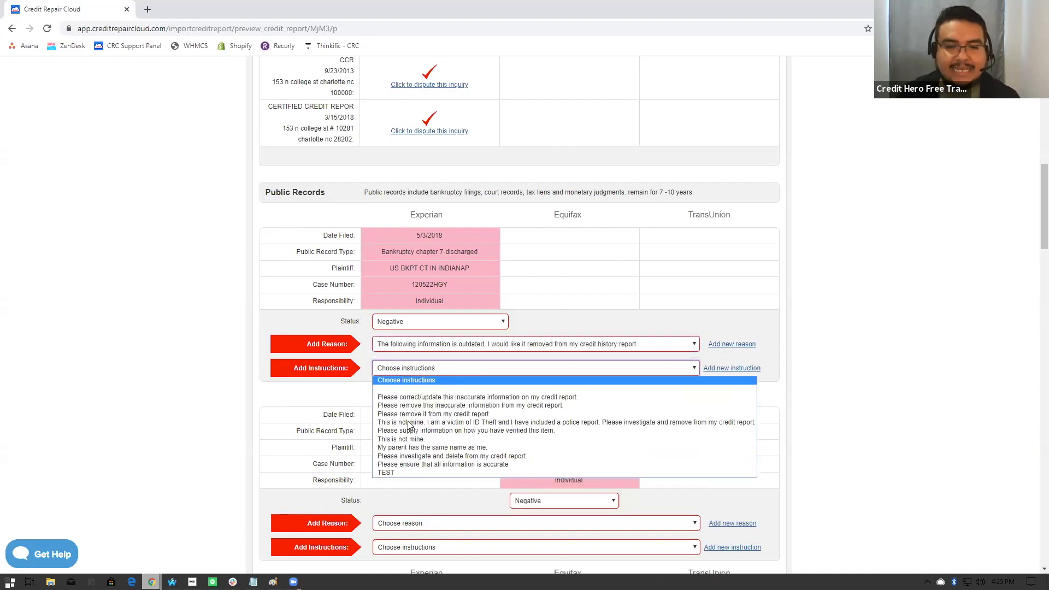
{"action": "left_click", "coordinate": [439, 423]}
- Tag the Equifax bankruptcy with 'The status is incorrect for the following account' and 'Please remove it from my credit report.'
{"action": "scroll", "coordinate": [454, 380], "scroll_direction": "down", "scroll_amount": 3}
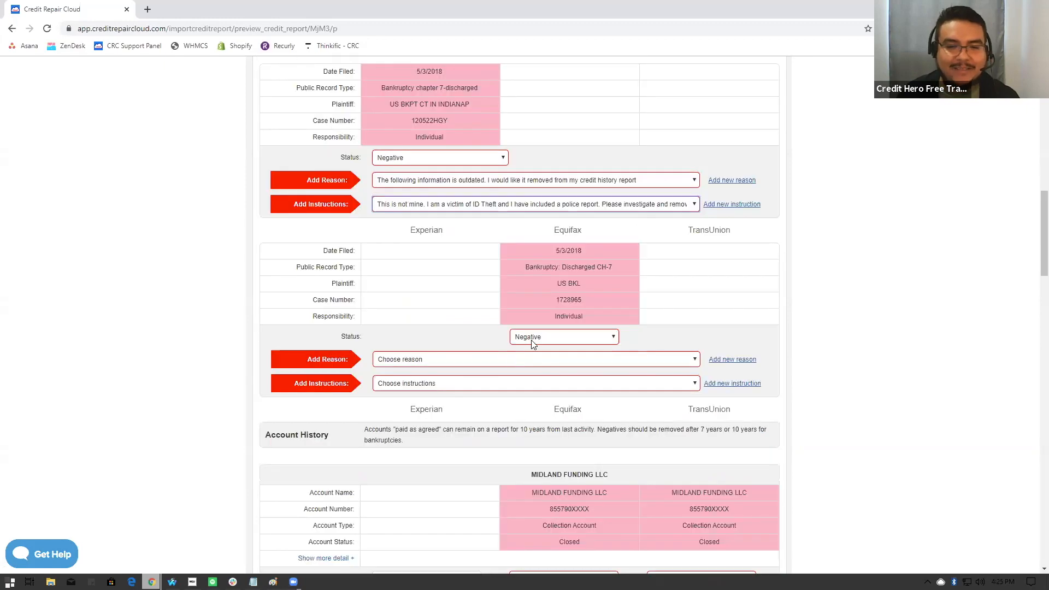
{"action": "left_click", "coordinate": [470, 363]}
{"action": "left_click", "coordinate": [475, 405]}
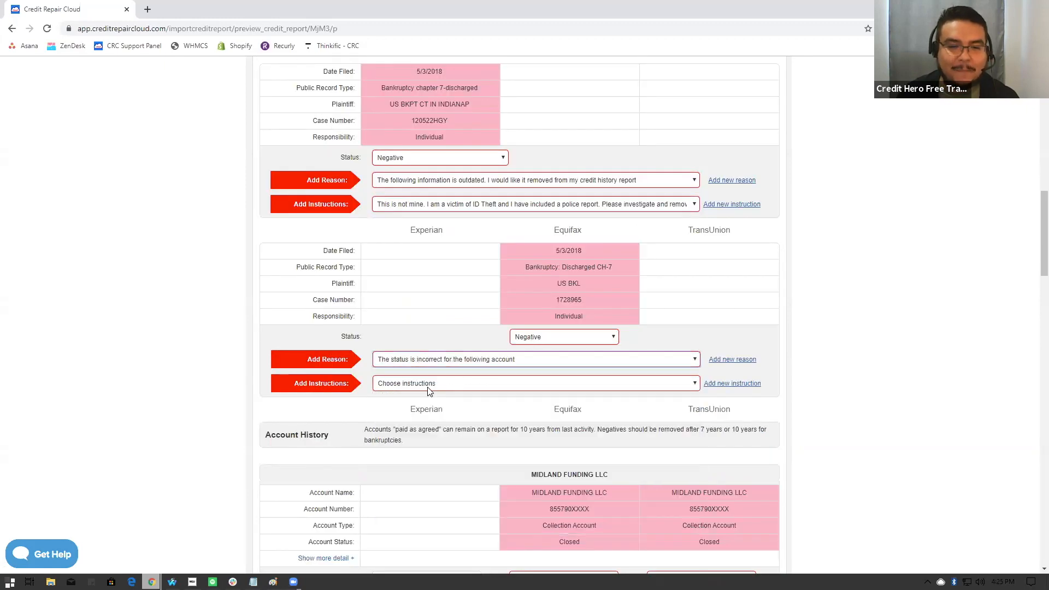
{"action": "left_click", "coordinate": [492, 384]}
{"action": "left_click", "coordinate": [433, 430]}
- Tag the MIDLAND FUNDING LLC account with 'The status is incorrect for the following account' and 'Please remove it from my credit report.'
{"action": "scroll", "coordinate": [436, 416], "scroll_direction": "down", "scroll_amount": 3}
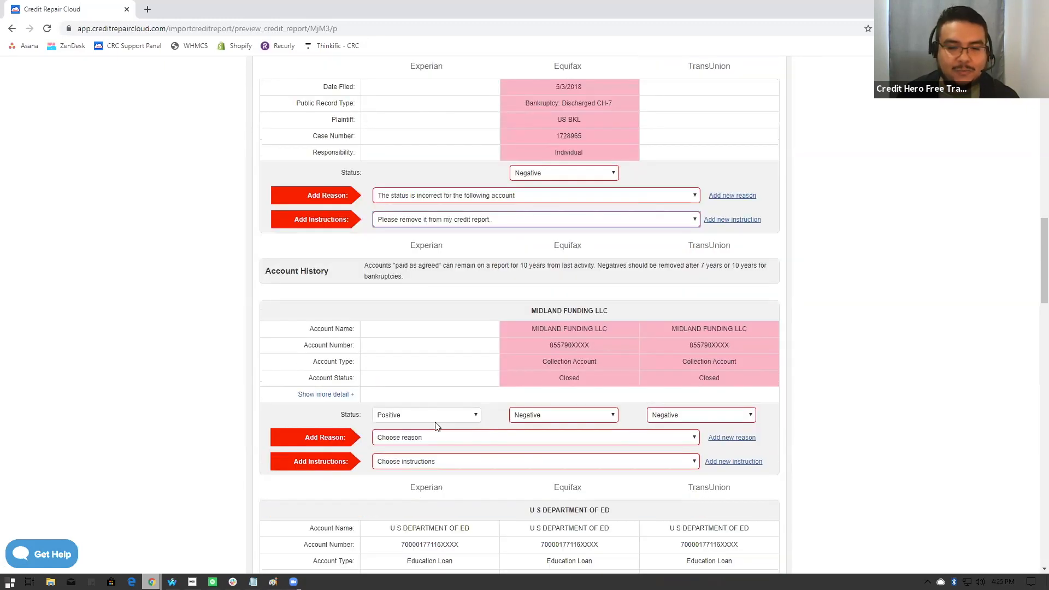
{"action": "left_click", "coordinate": [419, 441]}
{"action": "left_click", "coordinate": [426, 299]}
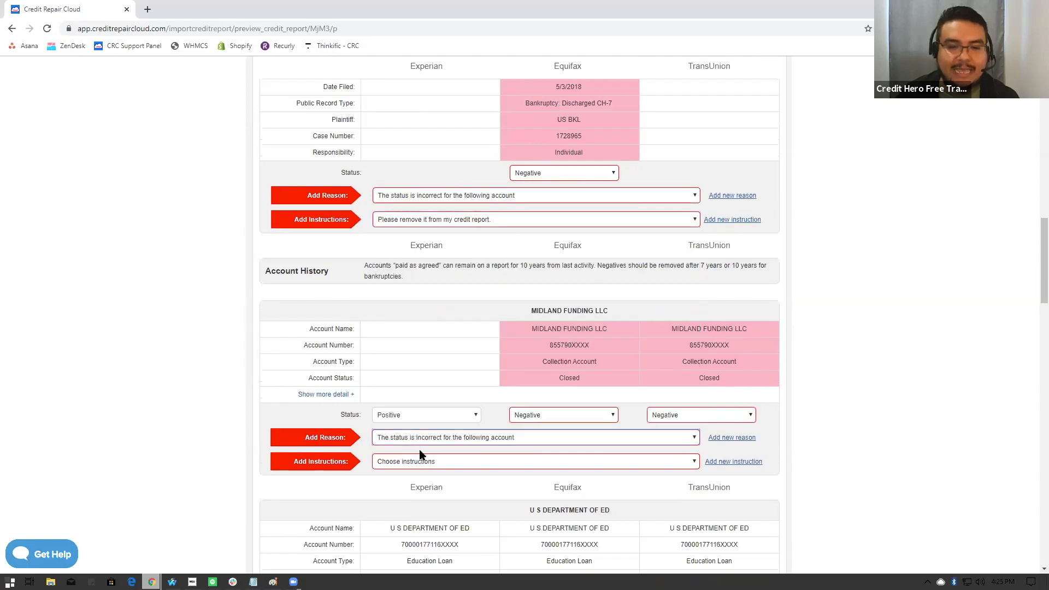
{"action": "left_click", "coordinate": [419, 462]}
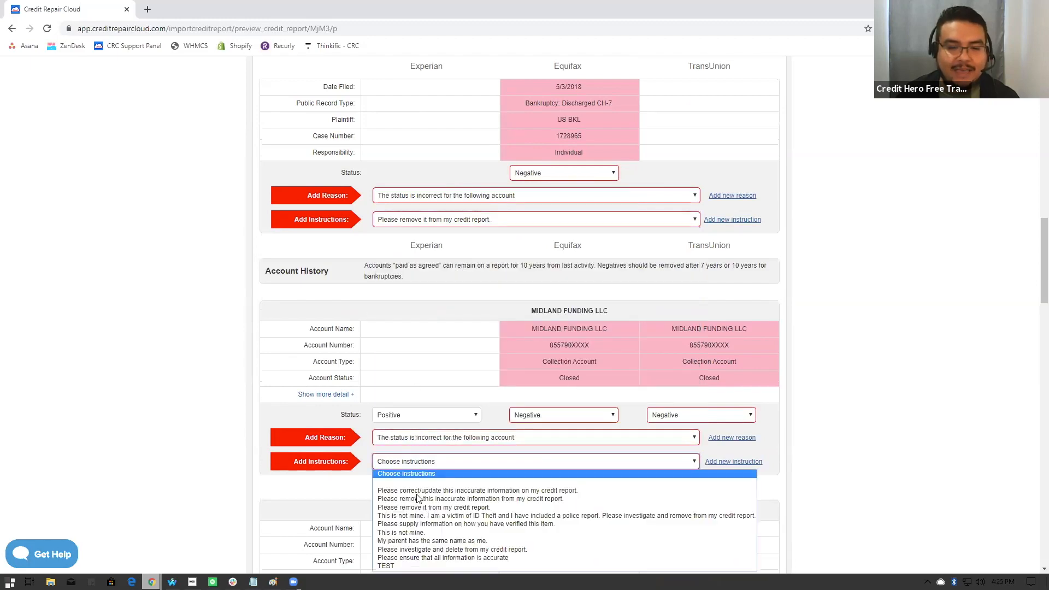
{"action": "left_click", "coordinate": [451, 509]}
- Give the negative US DEPT VETS account the 'The following information is outdated' reason and a preset dispute instruction
{"action": "scroll", "coordinate": [463, 474], "scroll_direction": "down", "scroll_amount": 2}
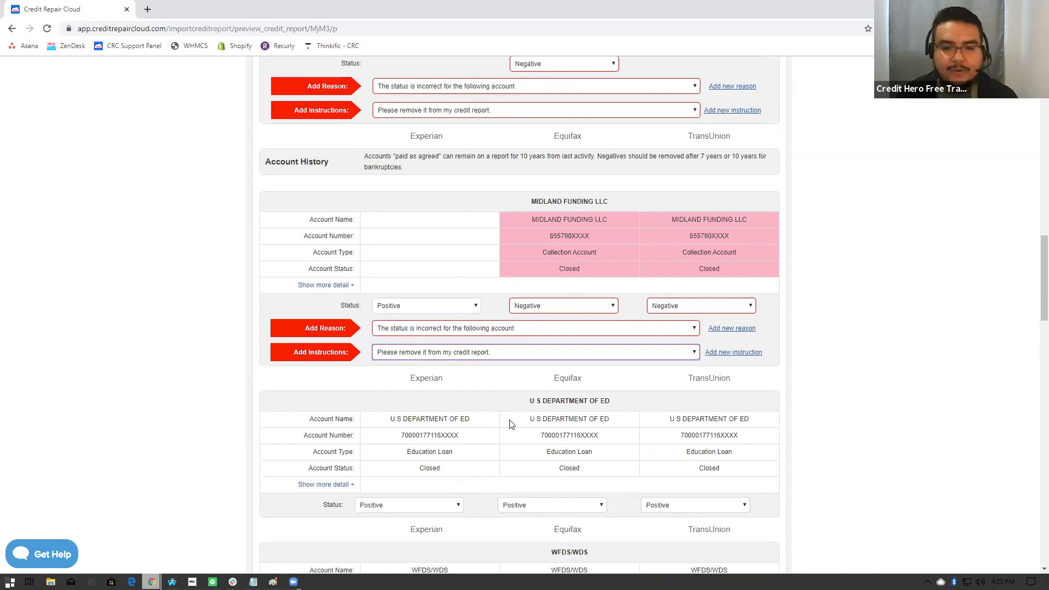
{"action": "scroll", "coordinate": [508, 415], "scroll_direction": "down", "scroll_amount": 4}
{"action": "scroll", "coordinate": [507, 411], "scroll_direction": "down", "scroll_amount": 3}
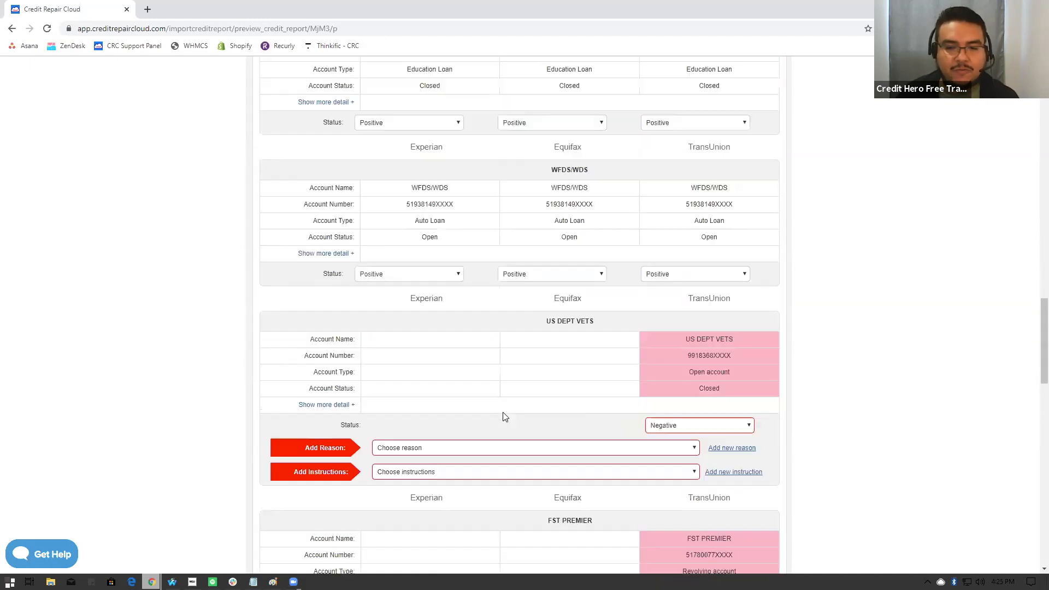
{"action": "left_click", "coordinate": [447, 452]}
{"action": "left_click", "coordinate": [420, 312]}
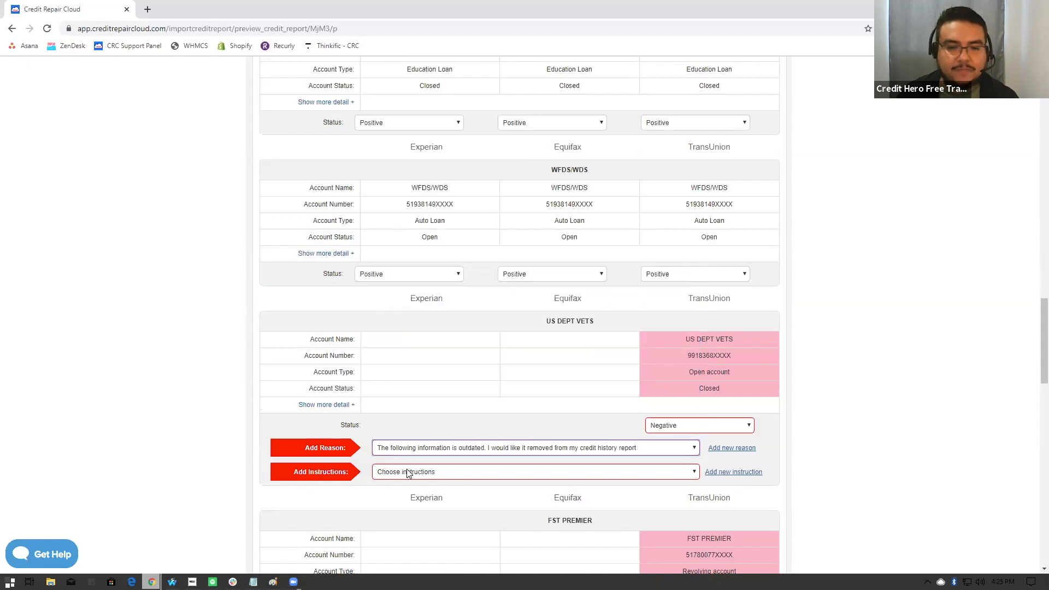
{"action": "left_click", "coordinate": [406, 472]}
{"action": "left_click", "coordinate": [415, 400]}
- Tag the FST PREMIER account with 'The following information is outdated' and the 'I am a victim of ID Theft' instruction
{"action": "scroll", "coordinate": [430, 382], "scroll_direction": "down", "scroll_amount": 5}
{"action": "left_click", "coordinate": [430, 375]}
{"action": "left_click", "coordinate": [428, 428]}
{"action": "left_click", "coordinate": [420, 398]}
{"action": "left_click", "coordinate": [409, 451]}
- Tag the HEIGHTS FIN account with 'The following information is outdated' and 'Please remove it from my credit report.'
{"action": "scroll", "coordinate": [409, 461], "scroll_direction": "down", "scroll_amount": 5}
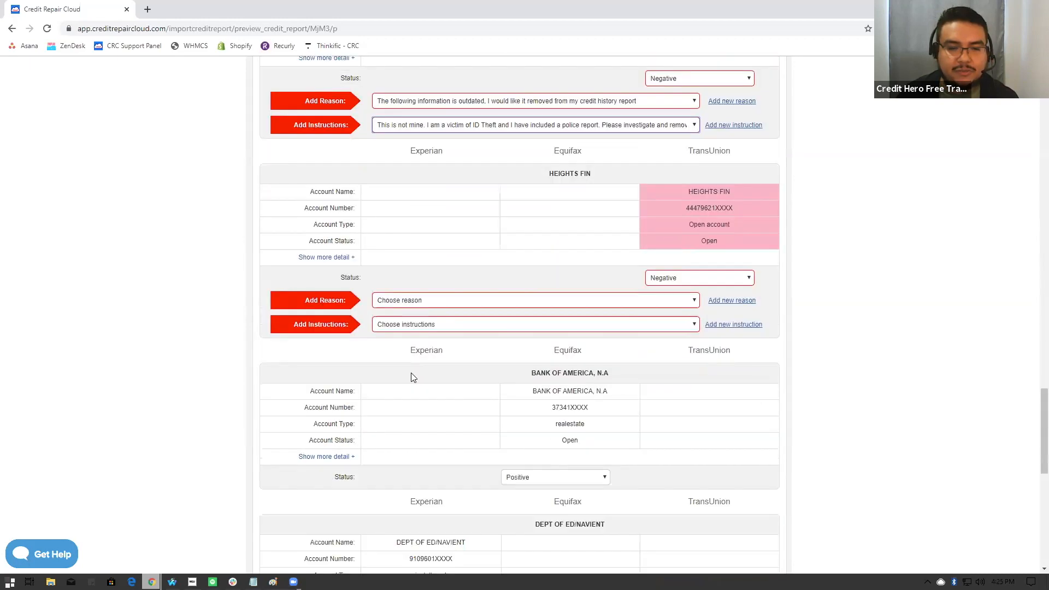
{"action": "left_click", "coordinate": [420, 304]}
{"action": "left_click", "coordinate": [417, 369]}
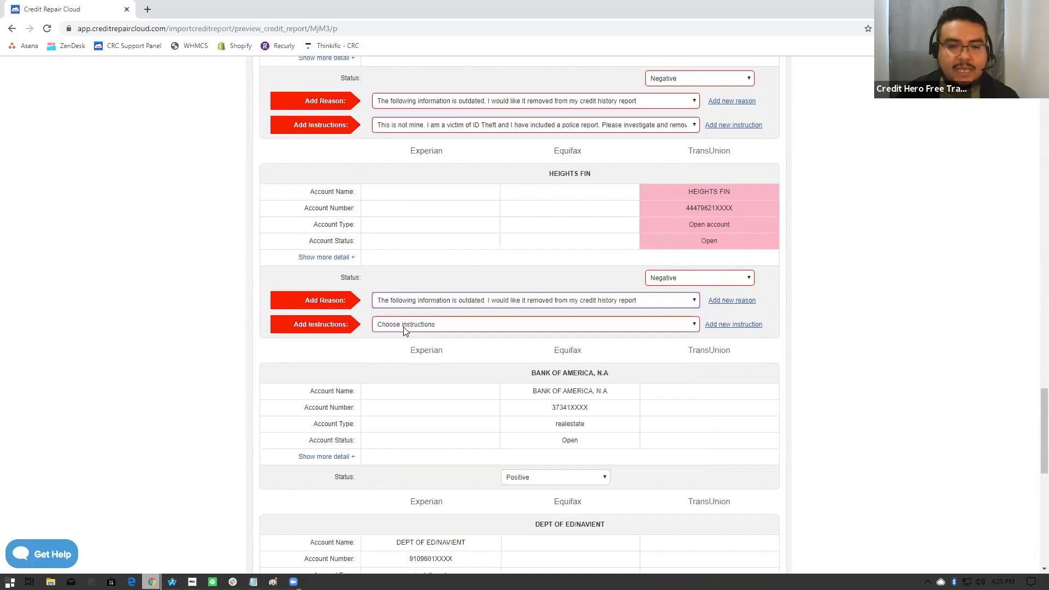
{"action": "left_click", "coordinate": [404, 324]}
{"action": "left_click", "coordinate": [402, 371]}
- Tag the FIRST PREMIER BANK account with 'The following account is not mine' and 'Please remove it from my credit report.'
{"action": "scroll", "coordinate": [420, 415], "scroll_direction": "down", "scroll_amount": 3}
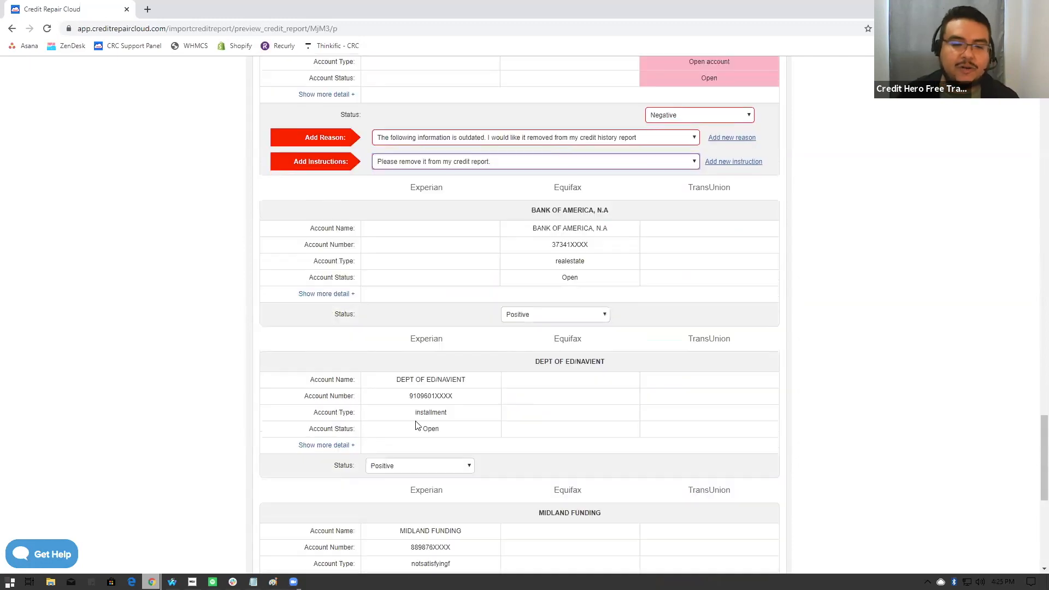
{"action": "scroll", "coordinate": [412, 425], "scroll_direction": "down", "scroll_amount": 6}
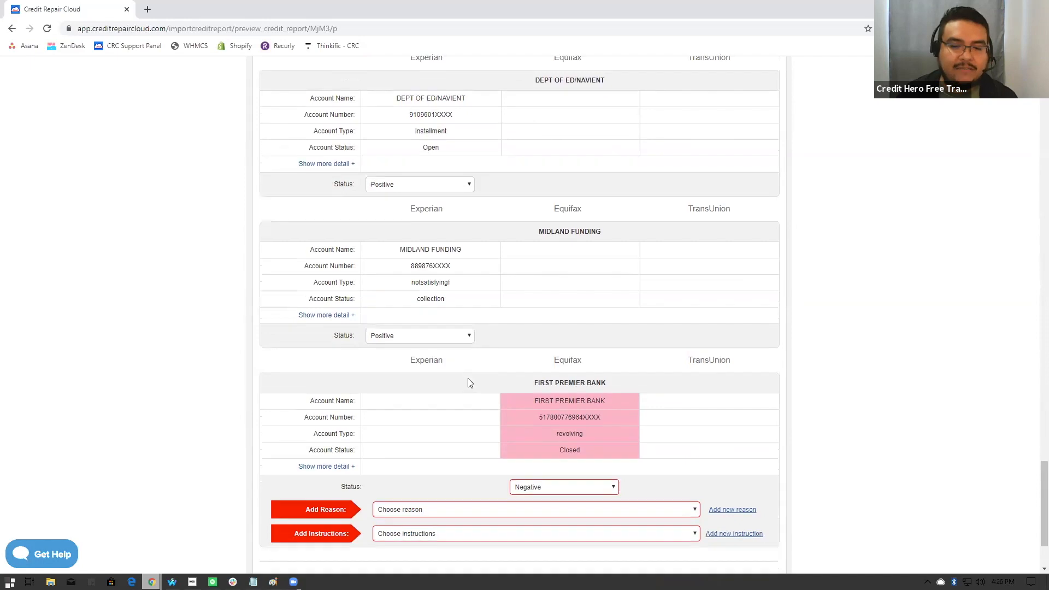
{"action": "left_click", "coordinate": [443, 464]}
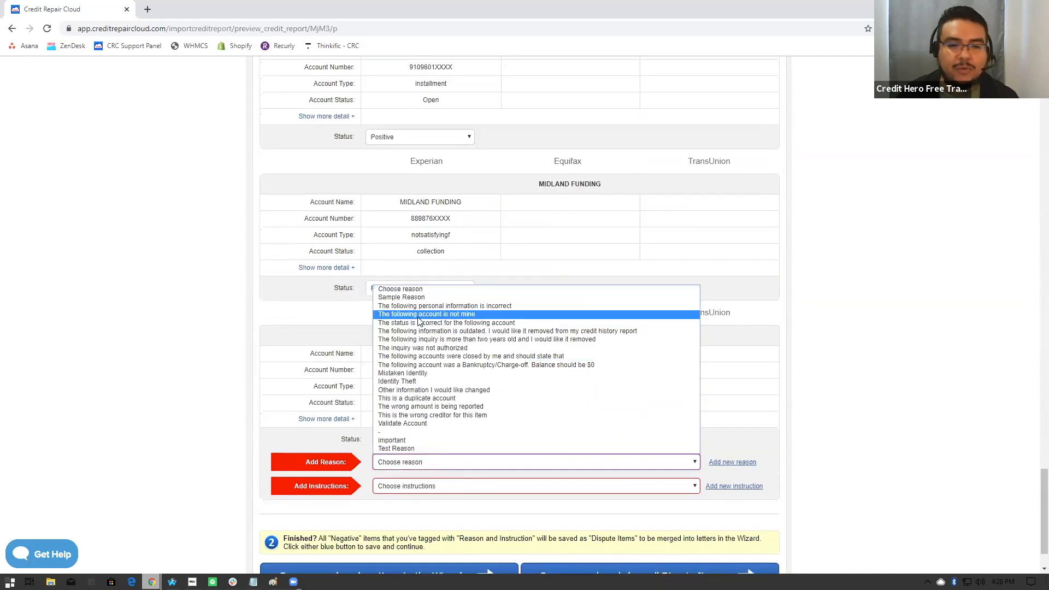
{"action": "left_click", "coordinate": [421, 312]}
{"action": "left_click", "coordinate": [414, 490]}
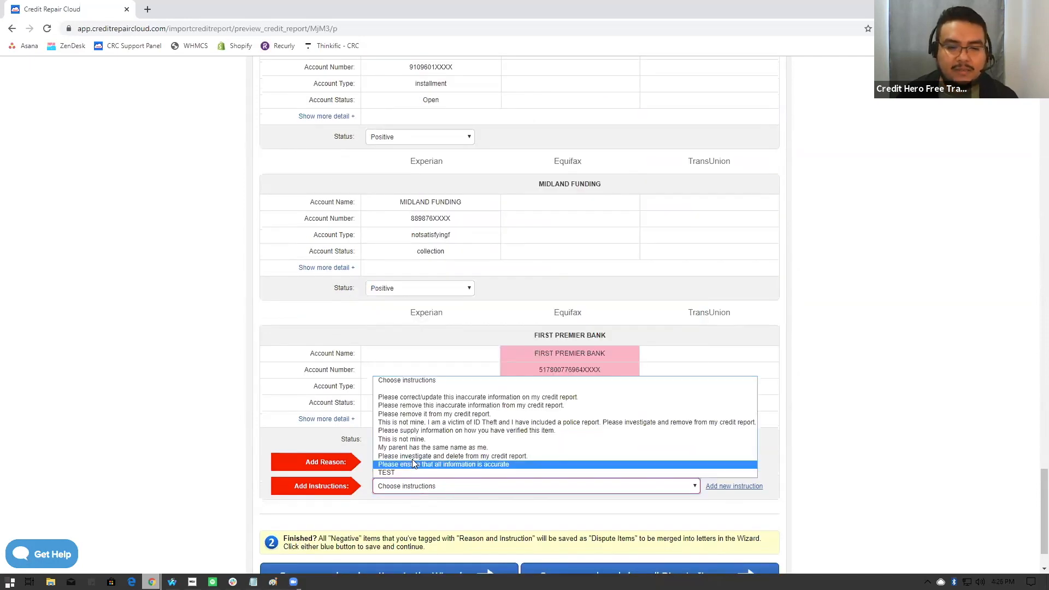
{"action": "left_click", "coordinate": [431, 418]}
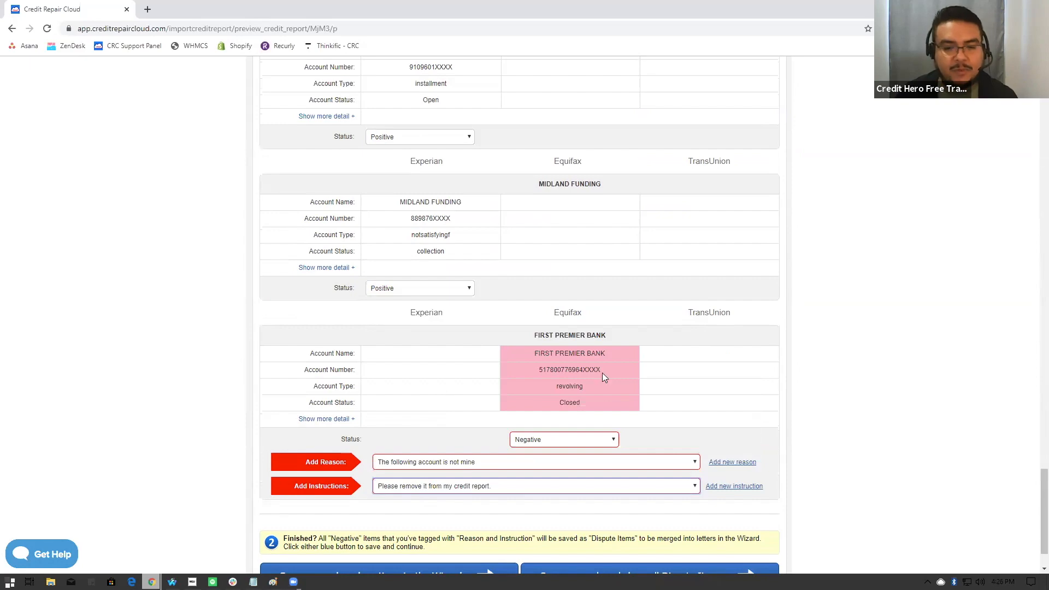
- Return to Credit Inquiries and mark the Experian inquiry from CAPITAL ONE BANK USA for dispute
{"action": "scroll", "coordinate": [695, 391], "scroll_direction": "down", "scroll_amount": 2}
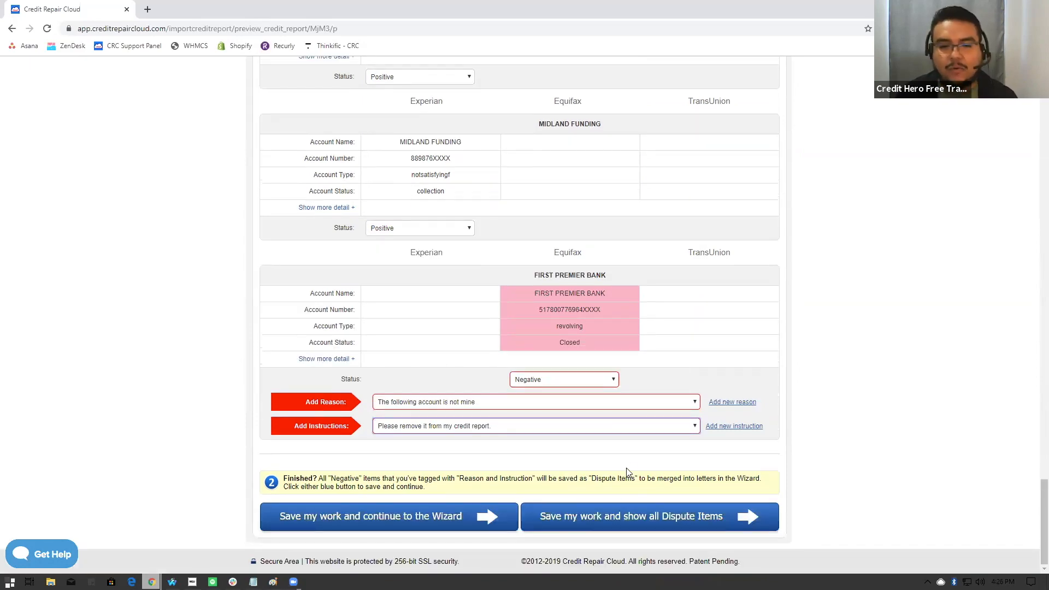
{"action": "scroll", "coordinate": [626, 469], "scroll_direction": "up", "scroll_amount": 15}
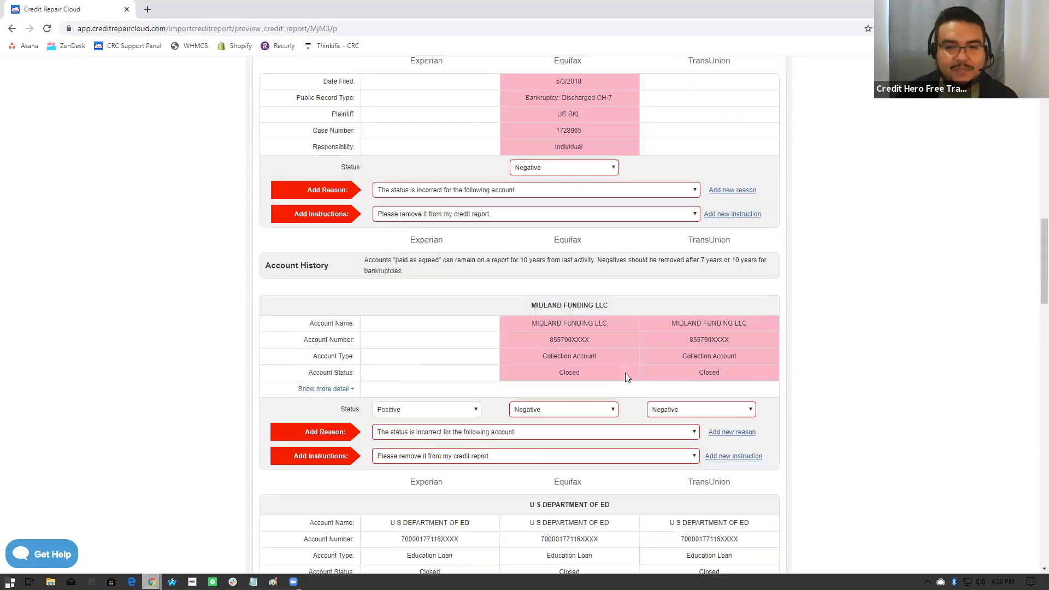
{"action": "scroll", "coordinate": [627, 375], "scroll_direction": "up", "scroll_amount": 10}
{"action": "scroll", "coordinate": [654, 377], "scroll_direction": "down", "scroll_amount": 6}
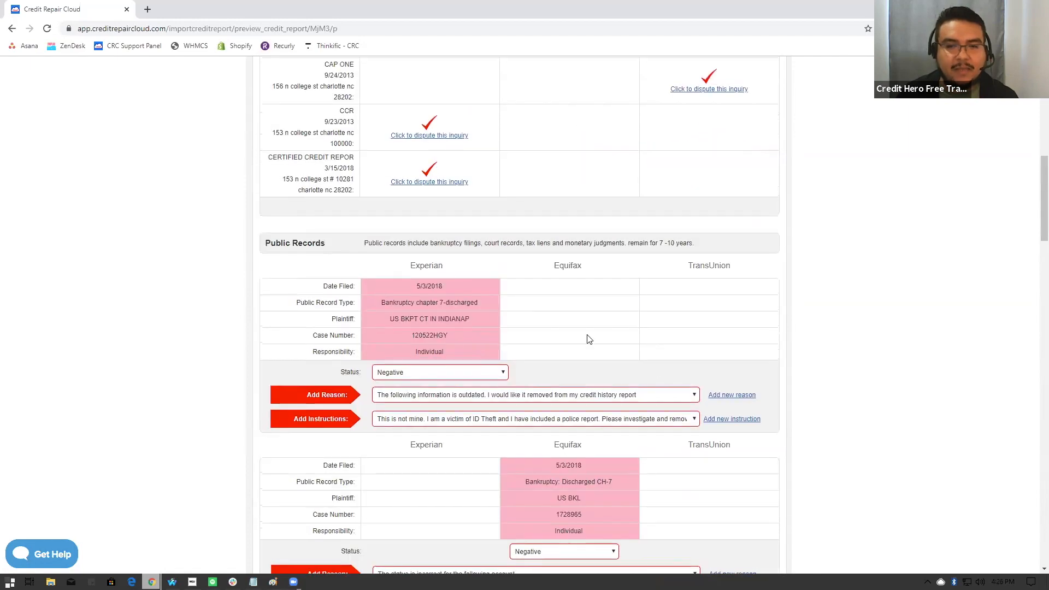
{"action": "scroll", "coordinate": [589, 340], "scroll_direction": "up", "scroll_amount": 5}
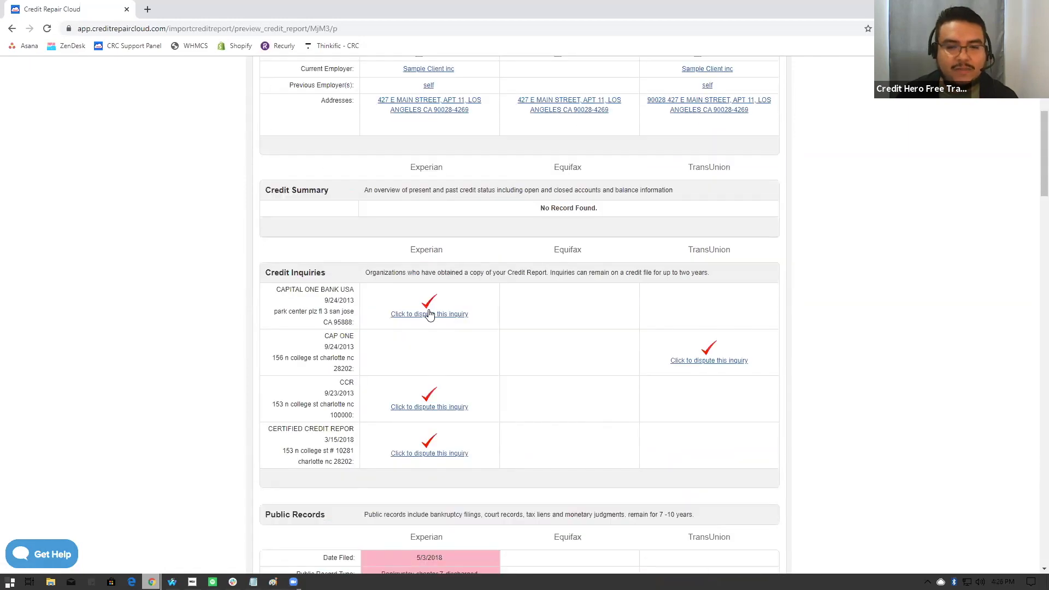
{"action": "left_click", "coordinate": [430, 315]}
- Give the disputed inquiry the reason 'more than two years old' and the instruction 'Please supply information on how you have verified this item.'
{"action": "scroll", "coordinate": [470, 461], "scroll_direction": "down", "scroll_amount": 2}
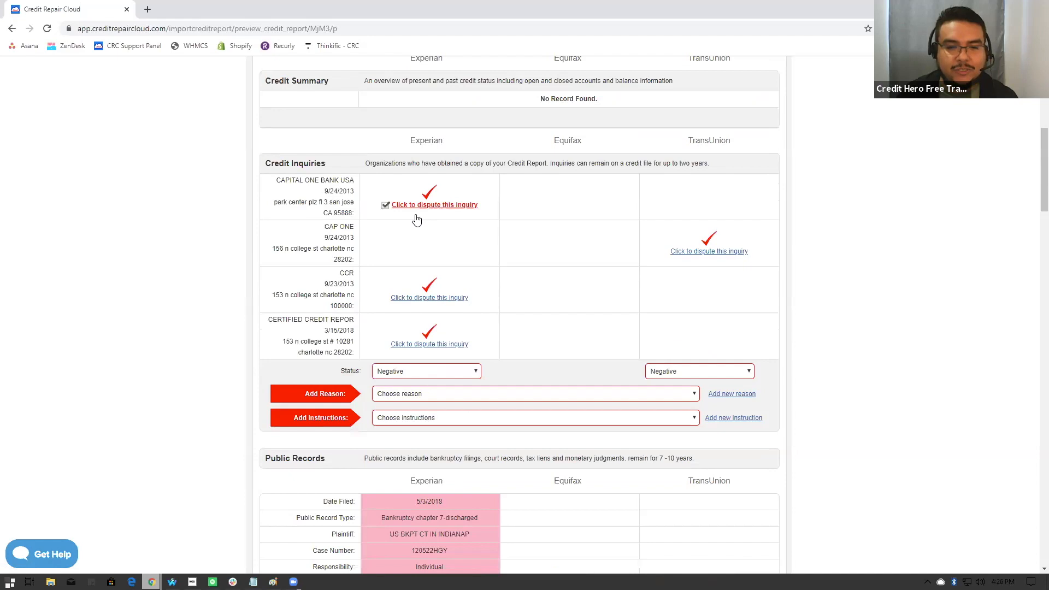
{"action": "left_click", "coordinate": [415, 394]}
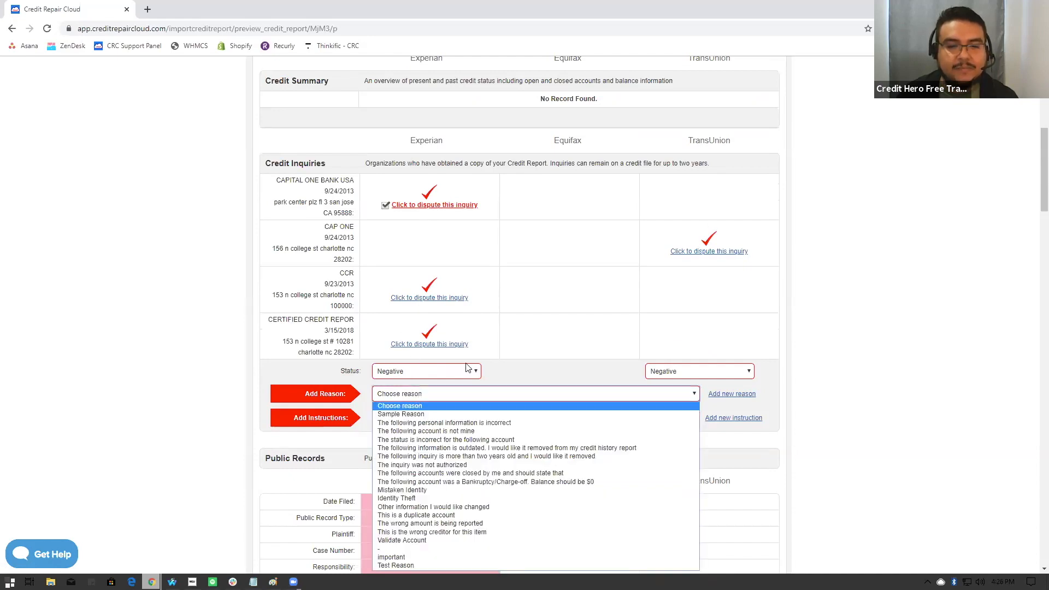
{"action": "left_click", "coordinate": [452, 457]}
{"action": "left_click", "coordinate": [404, 418]}
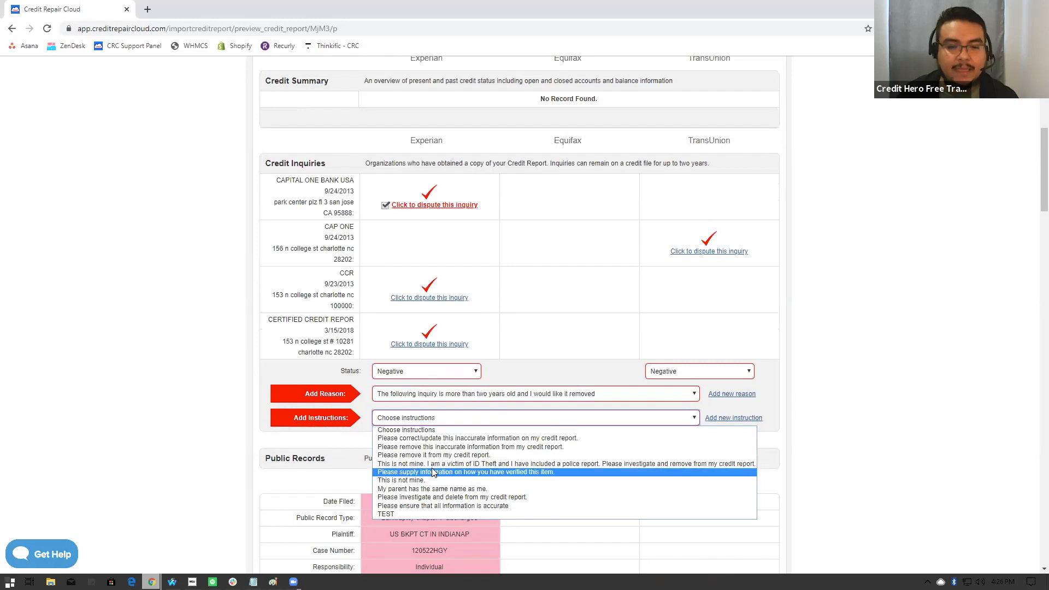
{"action": "left_click", "coordinate": [514, 472]}
- Save the tagged report items and continue to the Dispute Wizard
{"action": "scroll", "coordinate": [533, 448], "scroll_direction": "down", "scroll_amount": 6}
{"action": "scroll", "coordinate": [583, 455], "scroll_direction": "down", "scroll_amount": 20}
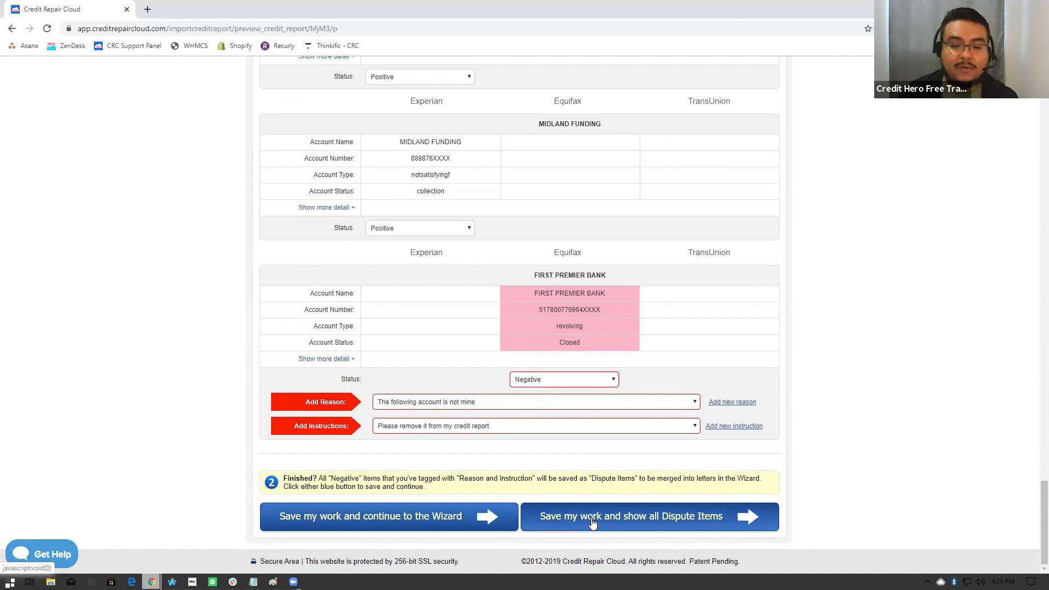
{"action": "left_click", "coordinate": [471, 525]}
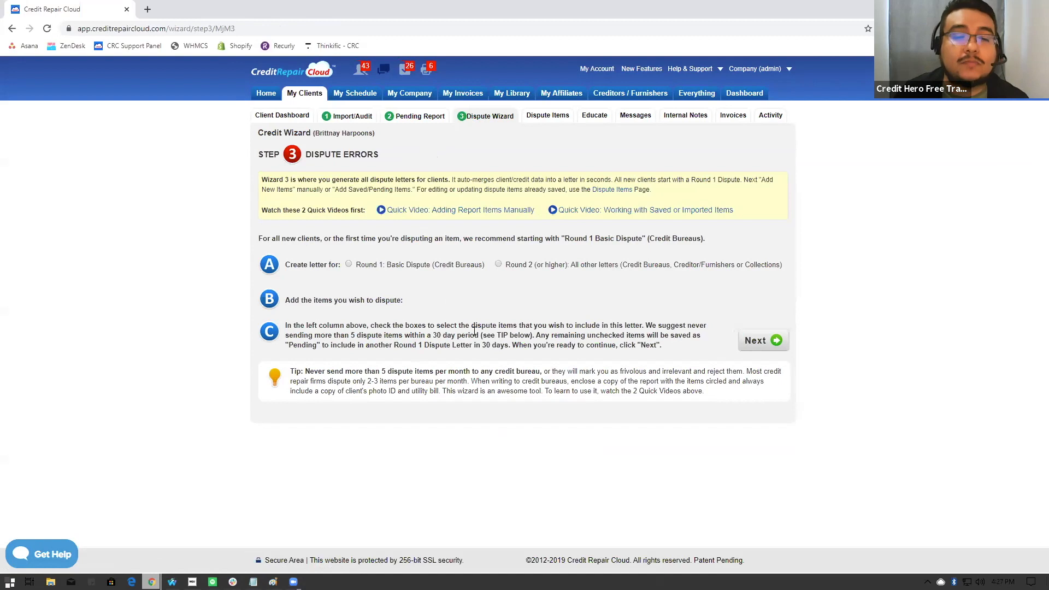
- Choose Round 1: Basic Dispute (Credit Bureaus) for the letter and open the saved/pending items list to review it
{"action": "left_click", "coordinate": [349, 265]}
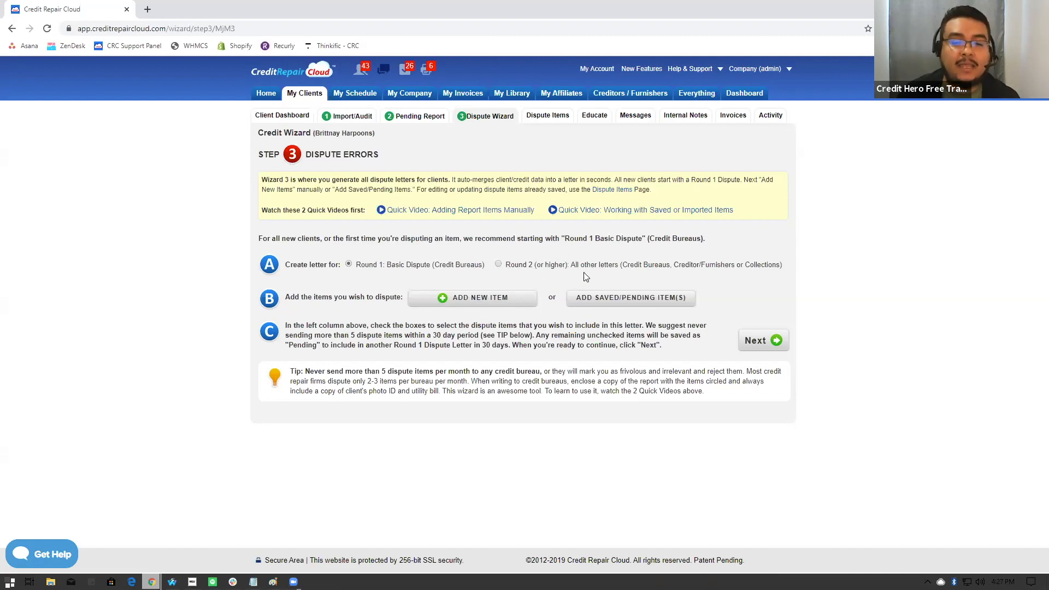
{"action": "left_click", "coordinate": [598, 300]}
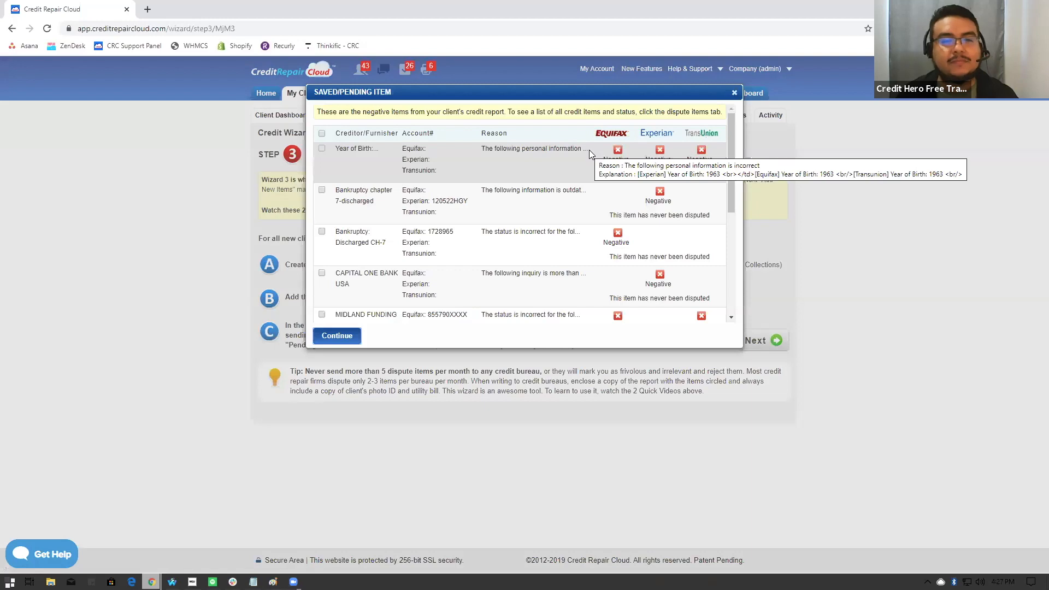
{"action": "scroll", "coordinate": [499, 174], "scroll_direction": "down", "scroll_amount": 6}
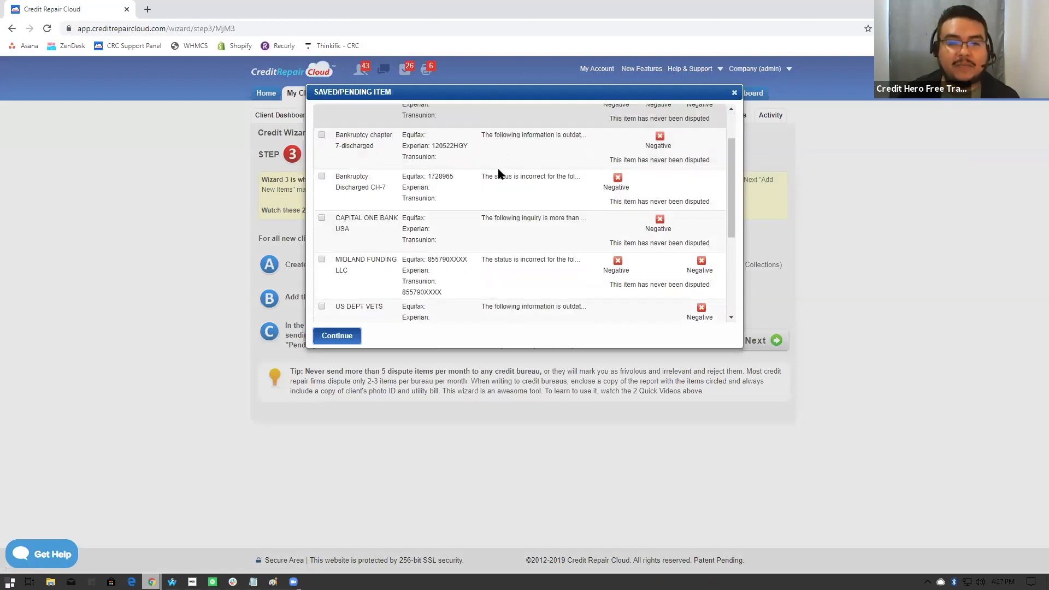
{"action": "scroll", "coordinate": [499, 174], "scroll_direction": "up", "scroll_amount": 6}
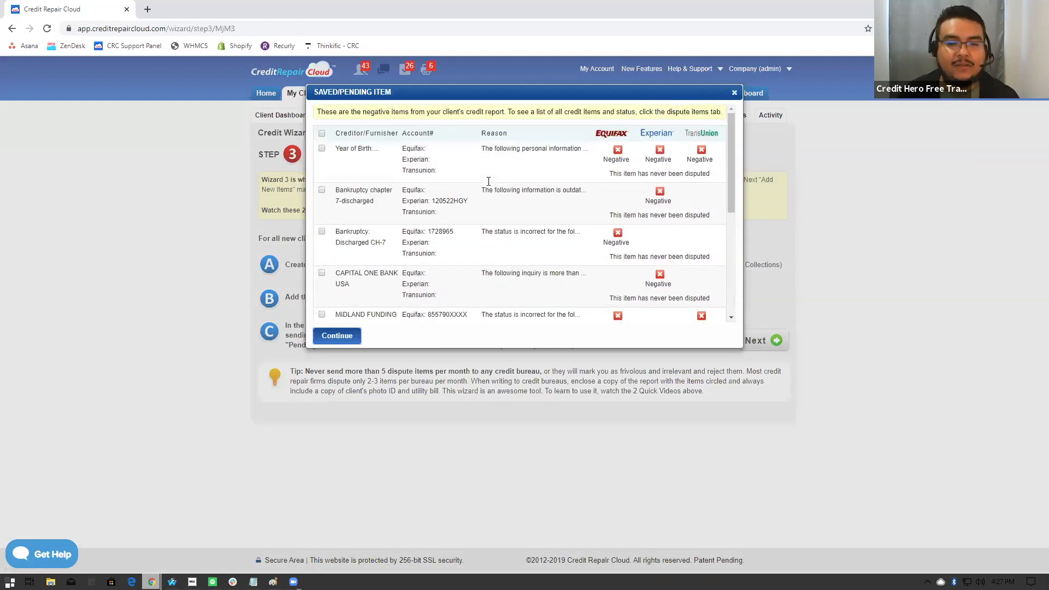
- Add the saved Year of Birth, both bankruptcy, CAPITAL ONE BANK USA and MIDLAND FUNDING LLC items to the Round 1 dispute
{"action": "left_click", "coordinate": [322, 149]}
{"action": "left_click", "coordinate": [321, 190]}
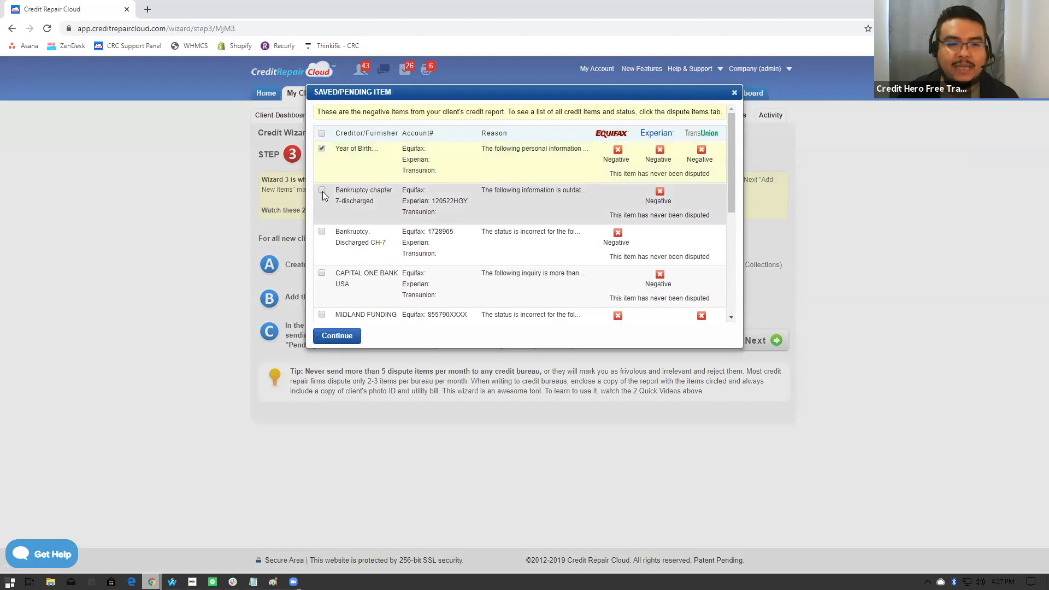
{"action": "left_click", "coordinate": [321, 232]}
{"action": "scroll", "coordinate": [348, 268], "scroll_direction": "down", "scroll_amount": 1}
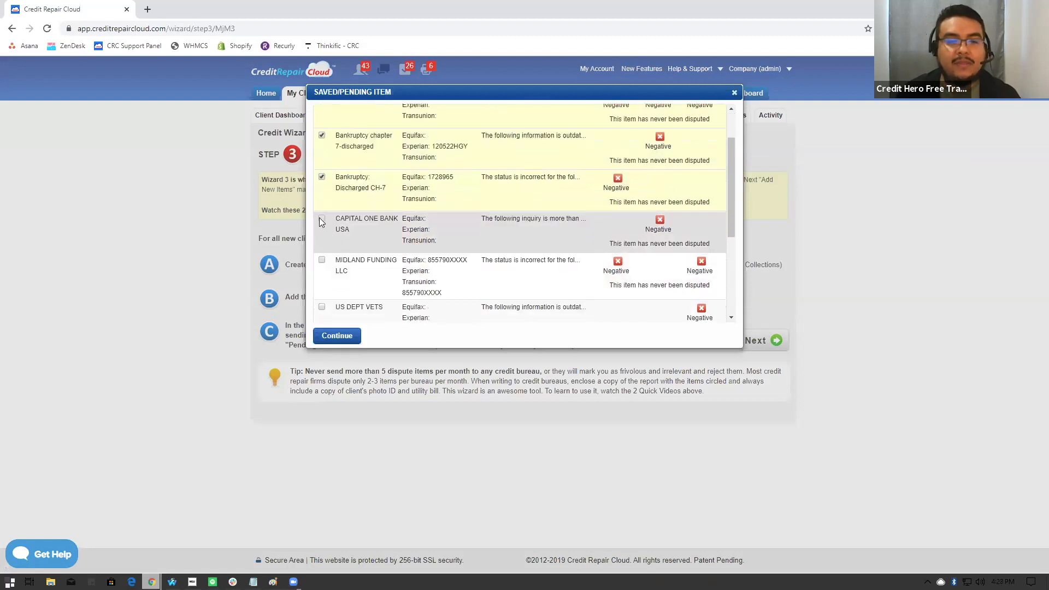
{"action": "left_click", "coordinate": [322, 219]}
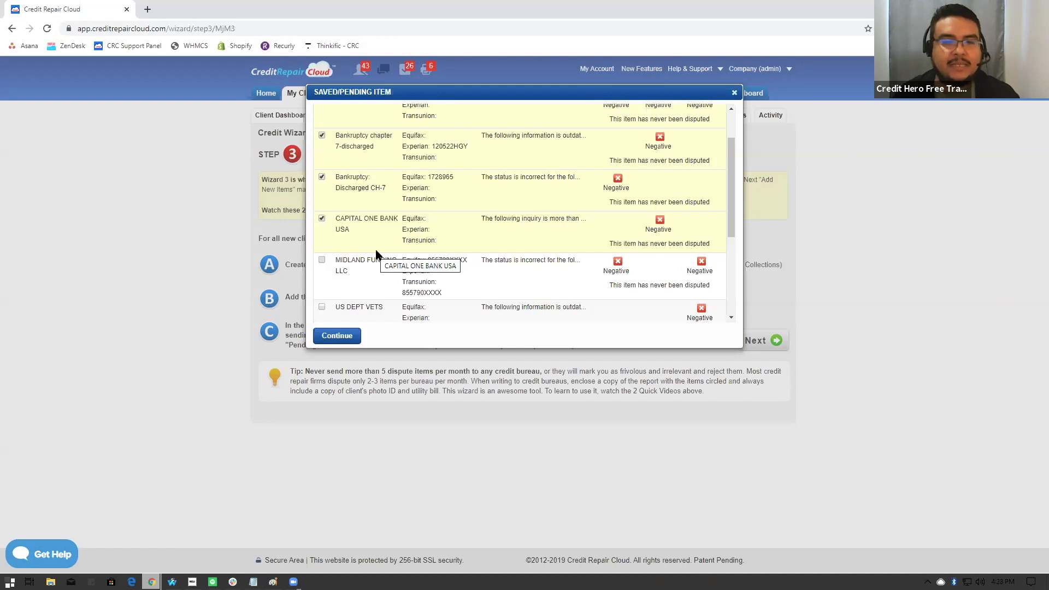
{"action": "scroll", "coordinate": [403, 245], "scroll_direction": "up", "scroll_amount": 1}
{"action": "scroll", "coordinate": [403, 245], "scroll_direction": "down", "scroll_amount": 1}
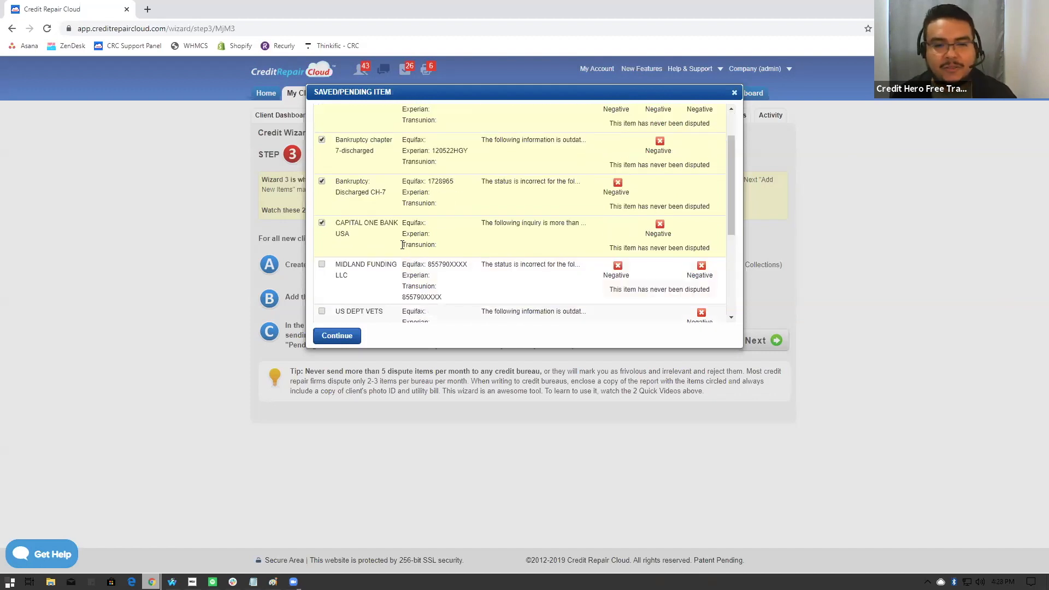
{"action": "left_click", "coordinate": [321, 260]}
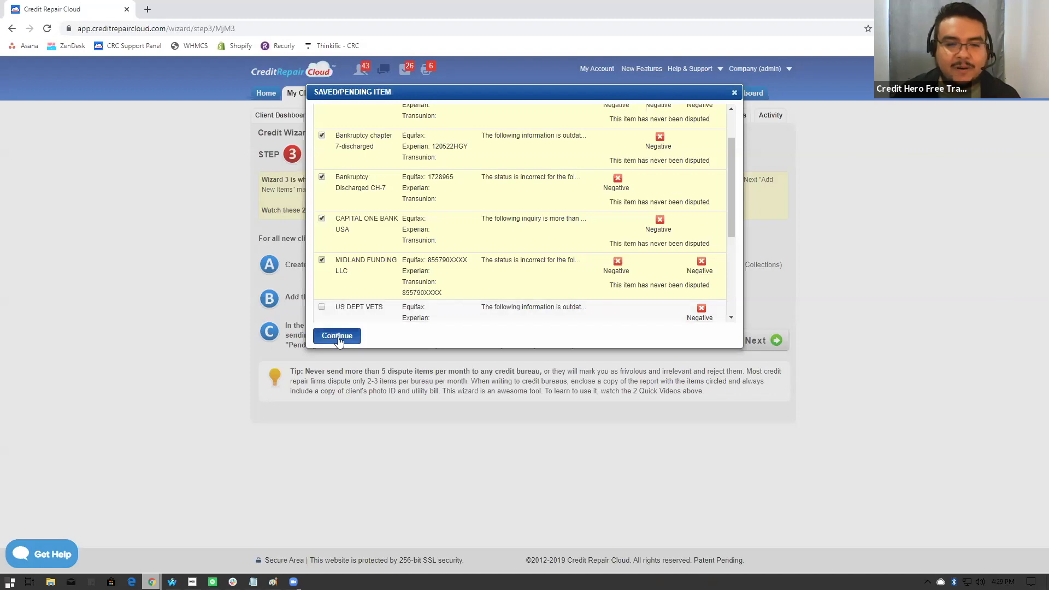
{"action": "scroll", "coordinate": [360, 304], "scroll_direction": "up", "scroll_amount": 3}
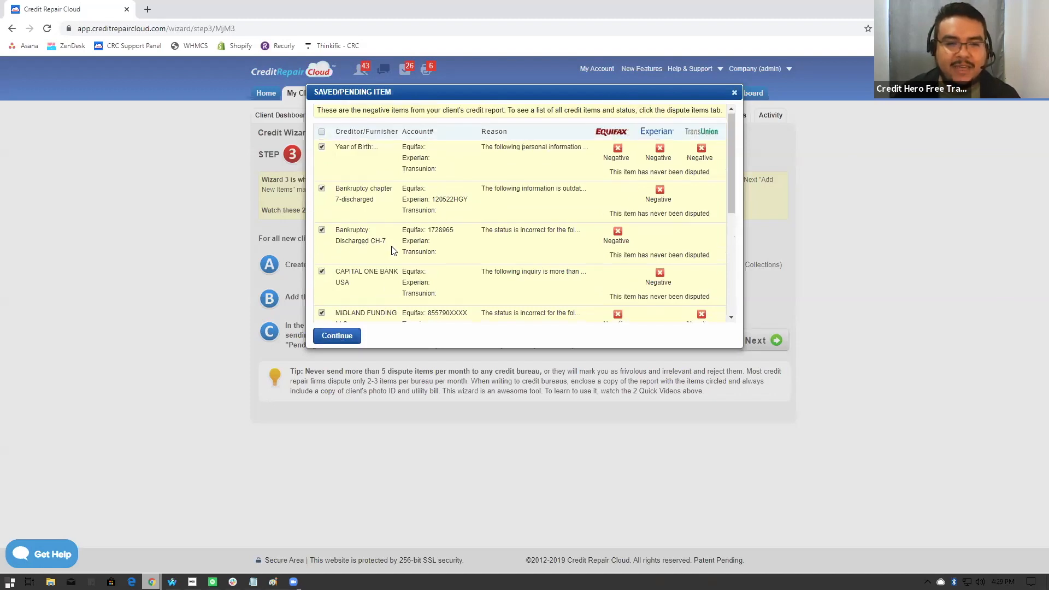
{"action": "scroll", "coordinate": [369, 299], "scroll_direction": "down", "scroll_amount": 3}
{"action": "scroll", "coordinate": [377, 292], "scroll_direction": "up", "scroll_amount": 3}
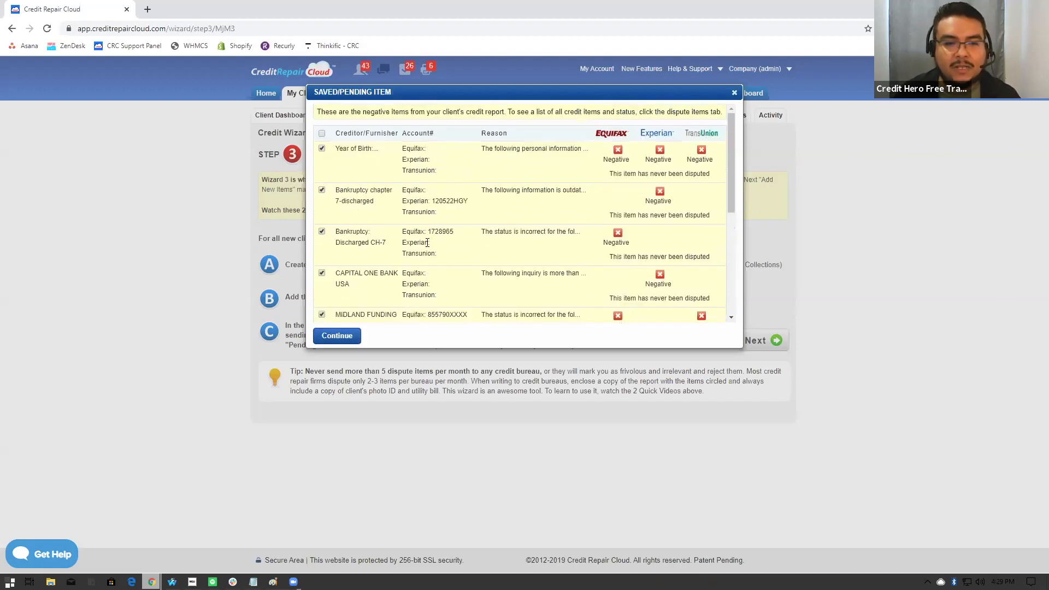
{"action": "scroll", "coordinate": [373, 309], "scroll_direction": "down", "scroll_amount": 3}
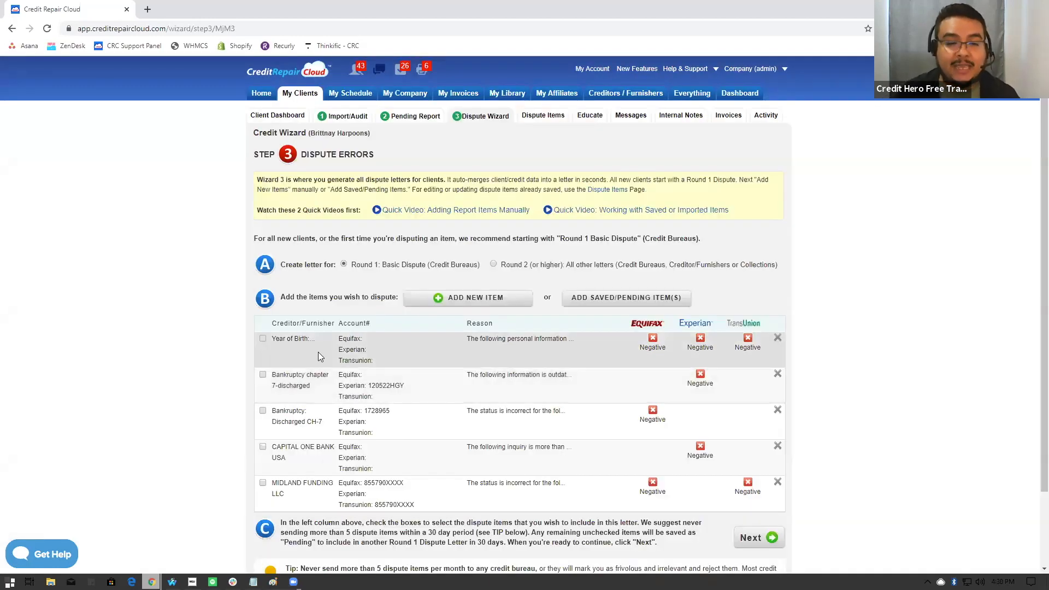
- Mark all five listed dispute items, from Year of Birth through MIDLAND FUNDING LLC, for inclusion in the letter
{"action": "scroll", "coordinate": [684, 345], "scroll_direction": "down", "scroll_amount": 1}
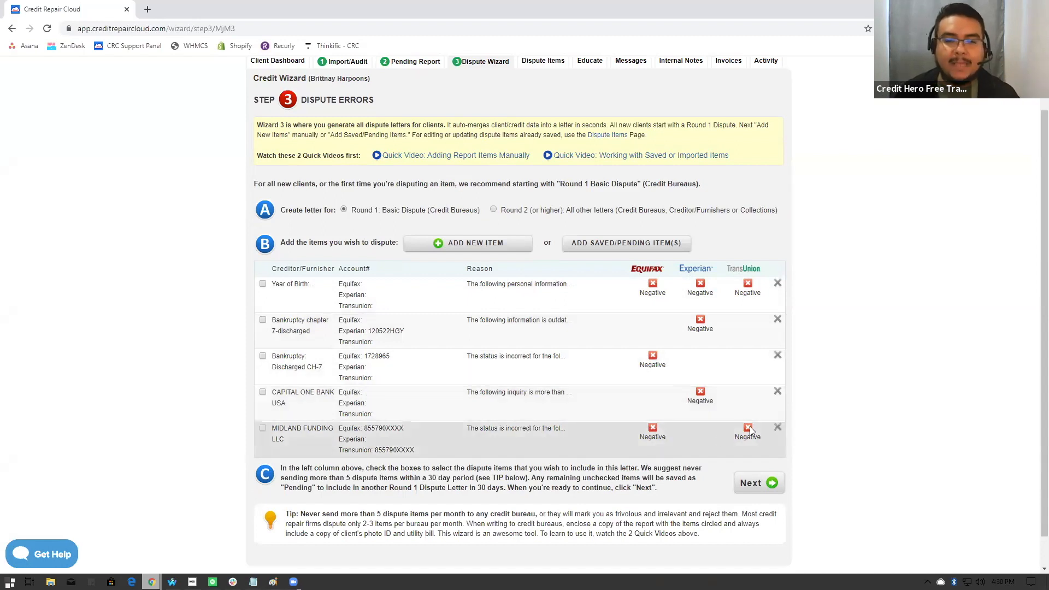
{"action": "left_click", "coordinate": [262, 284]}
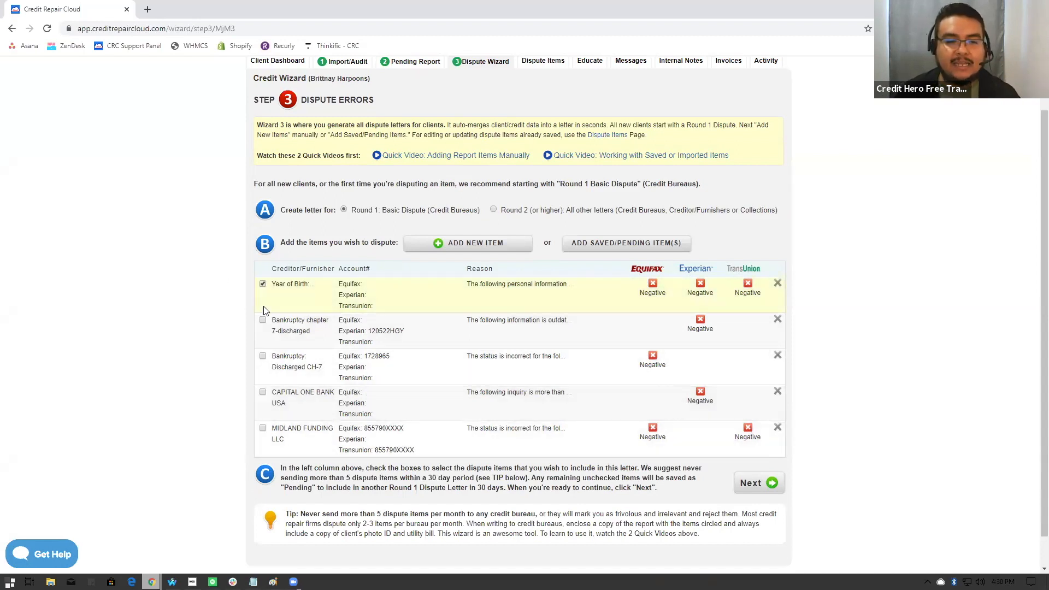
{"action": "left_click", "coordinate": [263, 320]}
{"action": "left_click", "coordinate": [262, 357]}
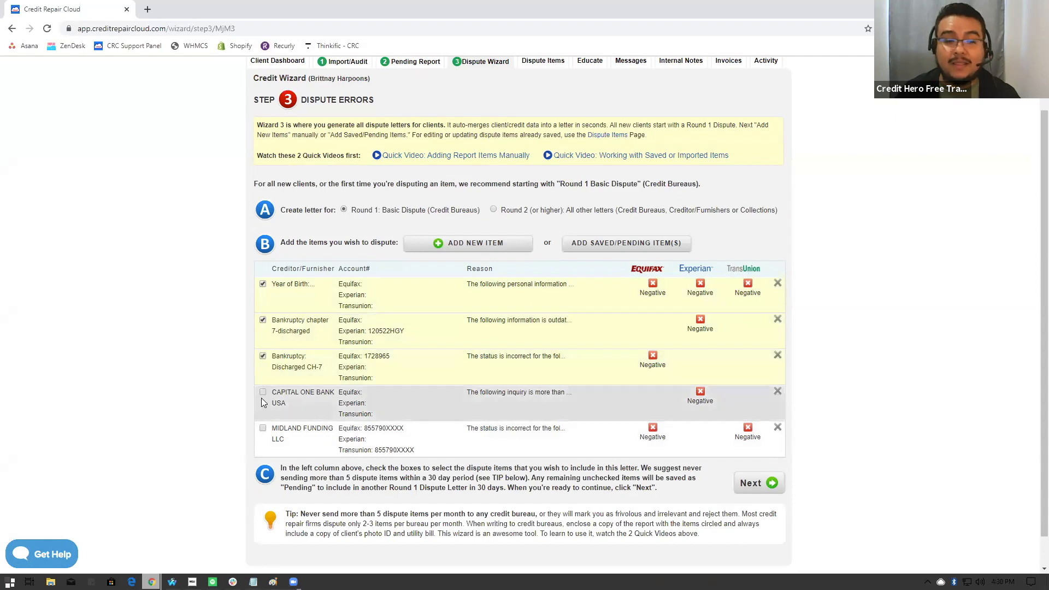
{"action": "left_click", "coordinate": [262, 393]}
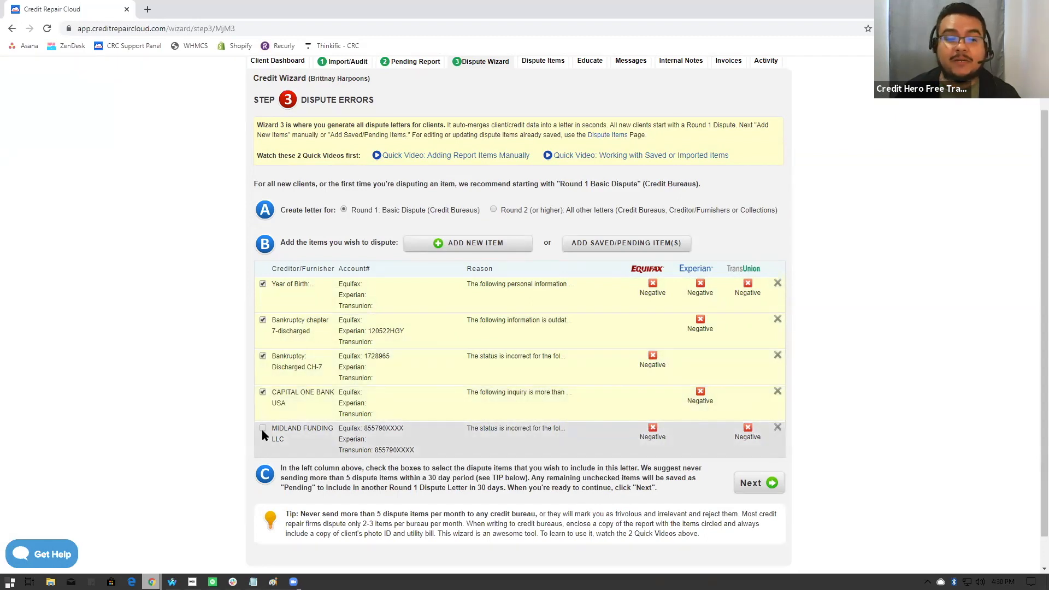
{"action": "left_click", "coordinate": [262, 429]}
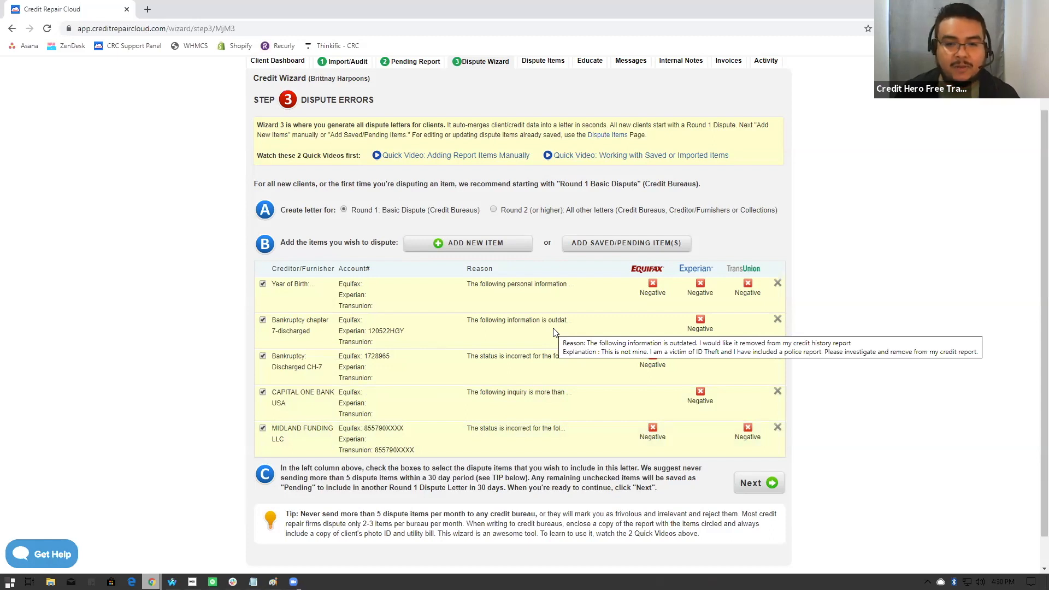
- Start a new dispute item for Equifax, Experian and TransUnion with VERIZON WIRELESS as the creditor/furnisher
{"action": "scroll", "coordinate": [555, 327], "scroll_direction": "down", "scroll_amount": 1}
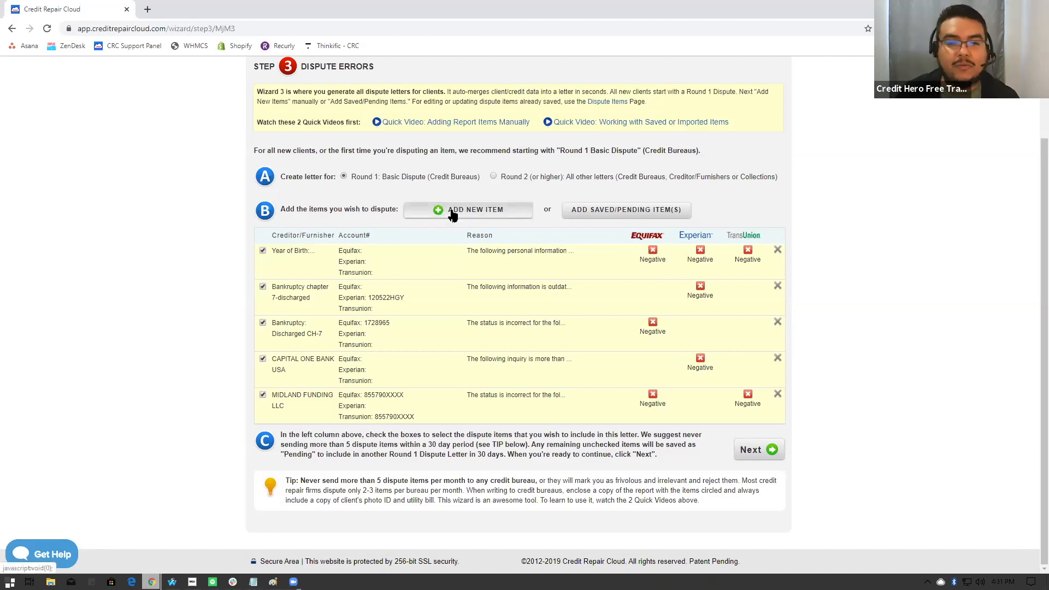
{"action": "scroll", "coordinate": [481, 216], "scroll_direction": "up", "scroll_amount": 2}
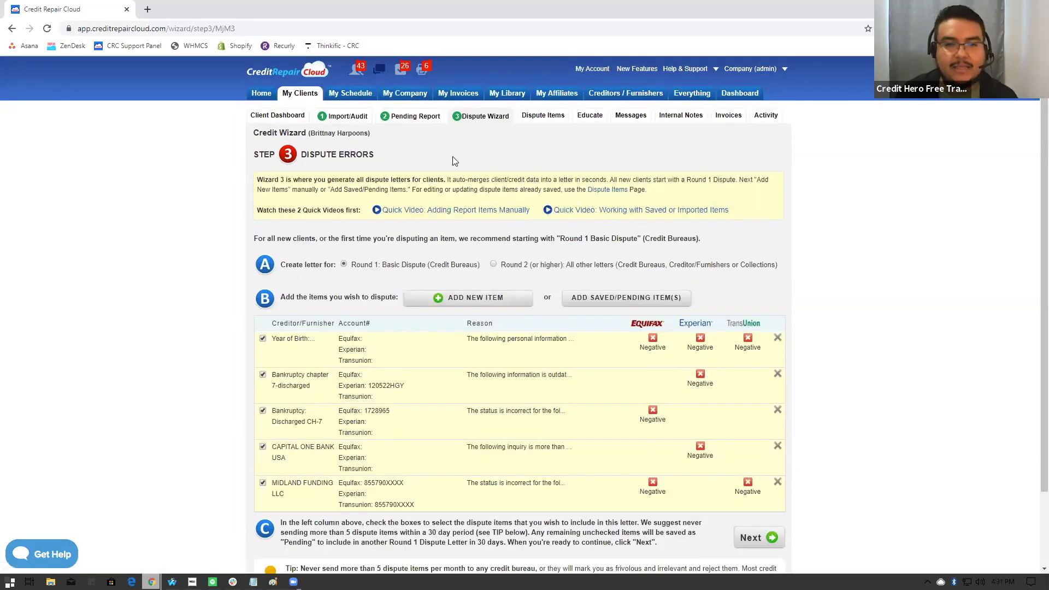
{"action": "left_click", "coordinate": [454, 302]}
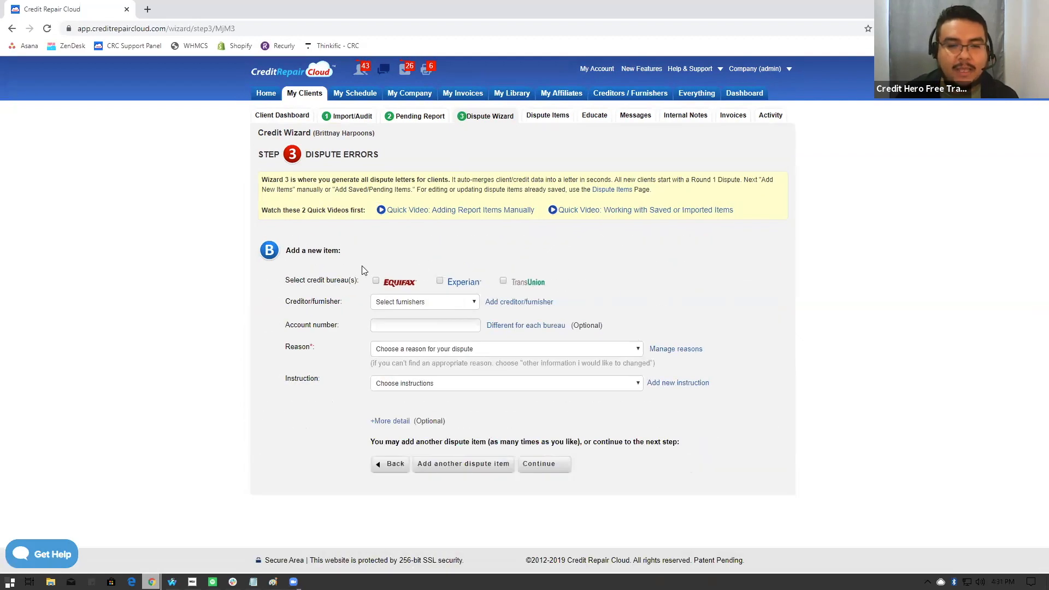
{"action": "left_click", "coordinate": [376, 281]}
{"action": "left_click", "coordinate": [440, 281]}
{"action": "left_click", "coordinate": [503, 281]}
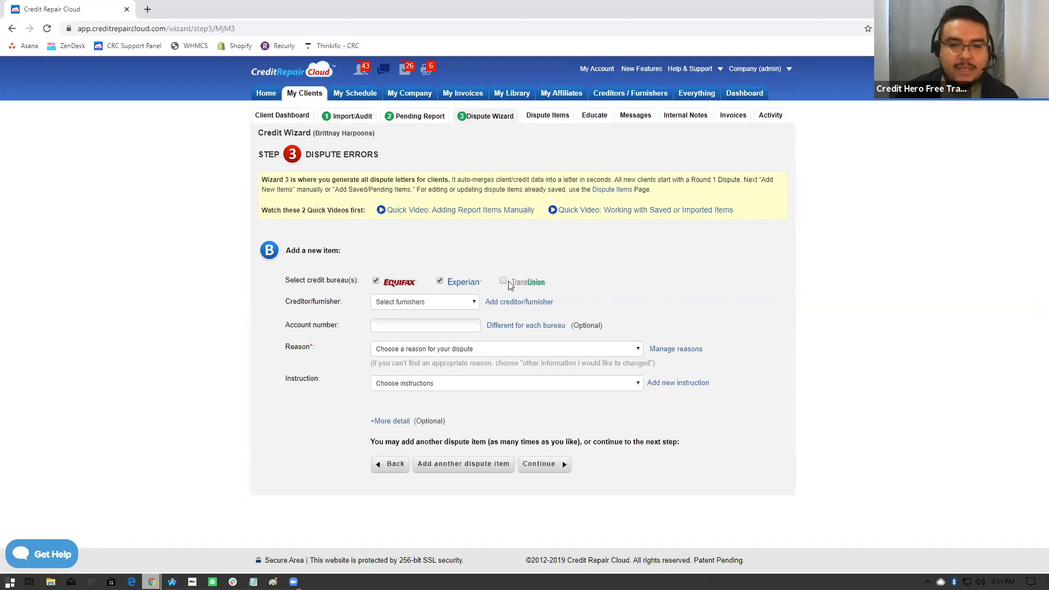
{"action": "left_click", "coordinate": [399, 304]}
{"action": "scroll", "coordinate": [458, 333], "scroll_direction": "down", "scroll_amount": 5}
{"action": "scroll", "coordinate": [458, 350], "scroll_direction": "down", "scroll_amount": 20}
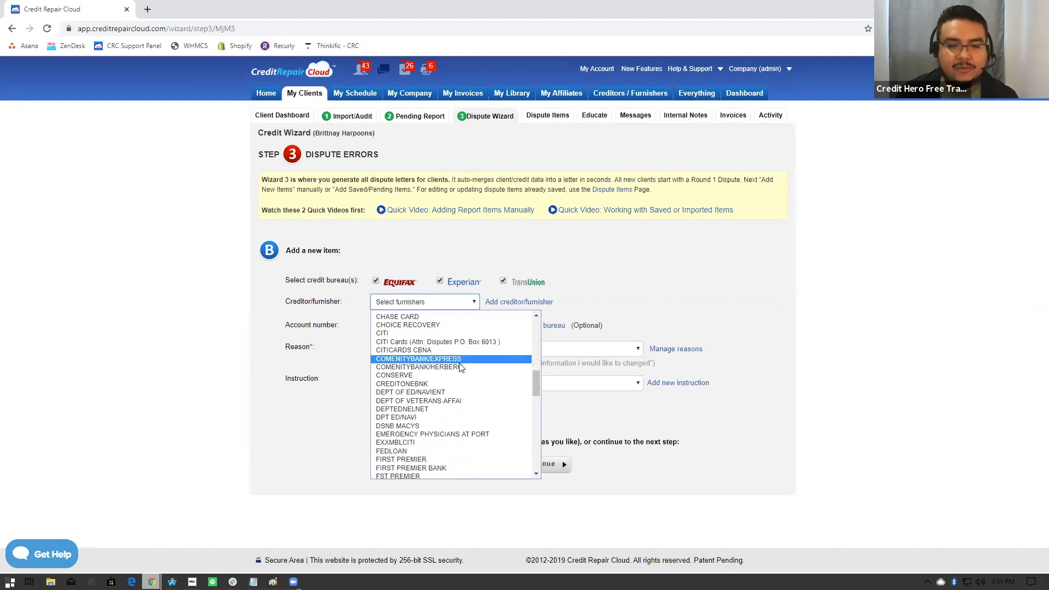
{"action": "scroll", "coordinate": [455, 373], "scroll_direction": "down", "scroll_amount": 2}
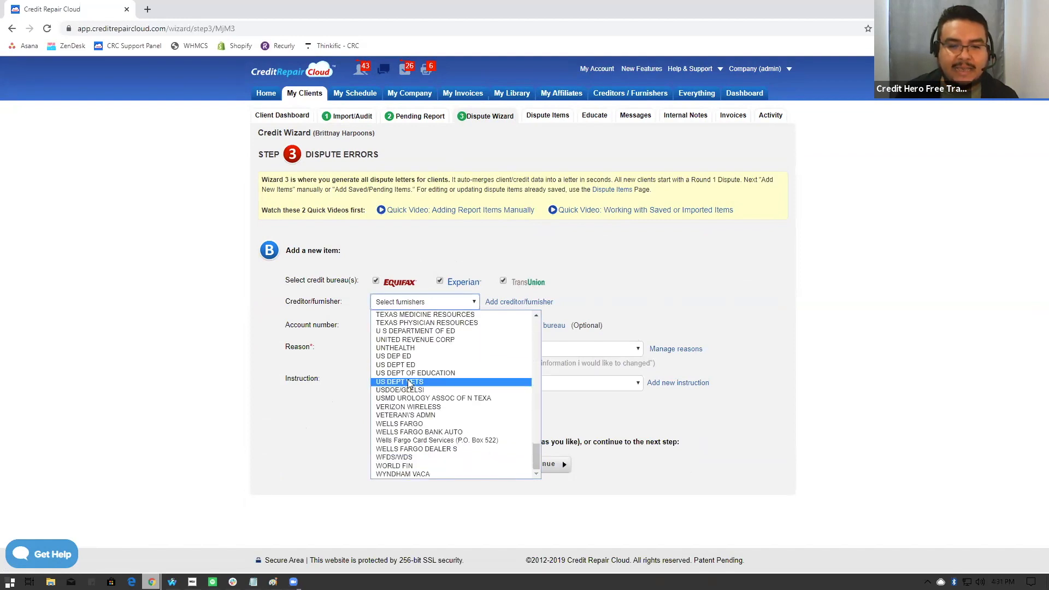
{"action": "left_click", "coordinate": [398, 407]}
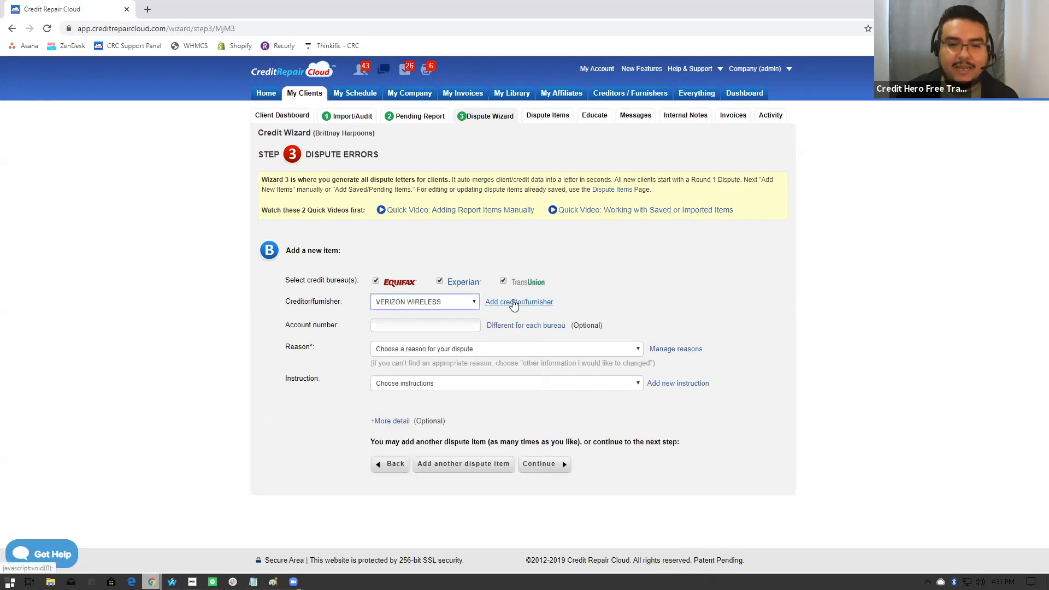
- Examine the optional detail fields for adding a creditor/furnisher, and close the form without adding one
{"action": "left_click", "coordinate": [514, 304]}
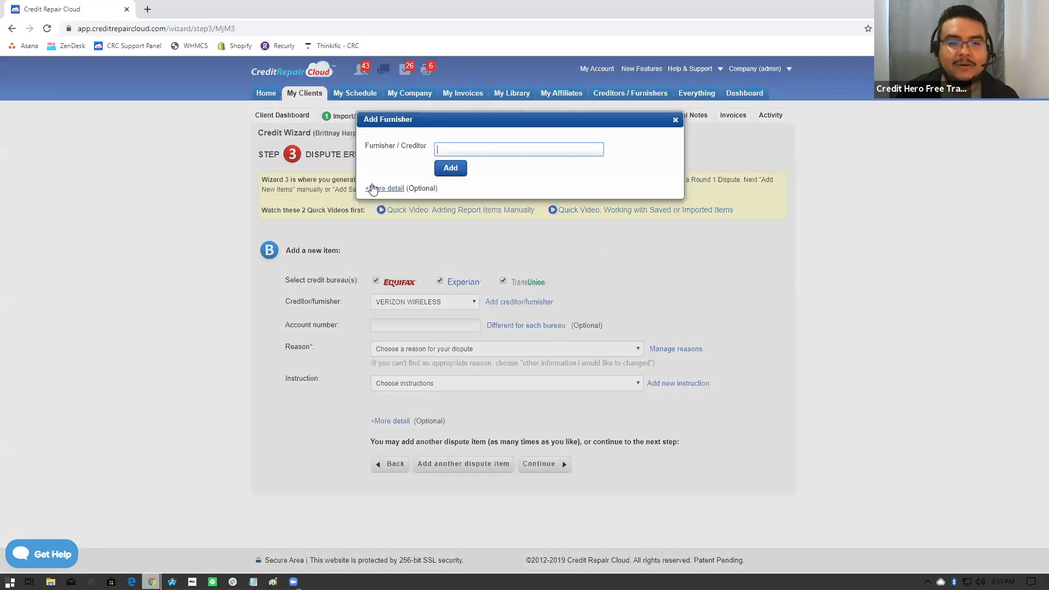
{"action": "left_click", "coordinate": [388, 189]}
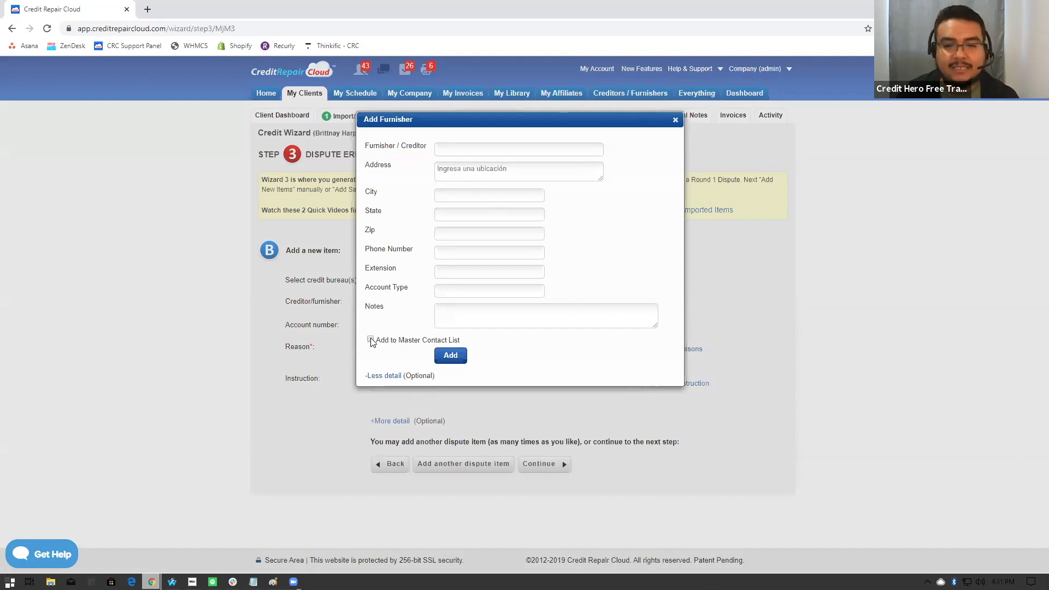
{"action": "left_click", "coordinate": [675, 121]}
- Enter the account number, the reason 'The status is incorrect for the following account' and the instruction 'Please remove it from my credit report.'
{"action": "left_click", "coordinate": [391, 322]}
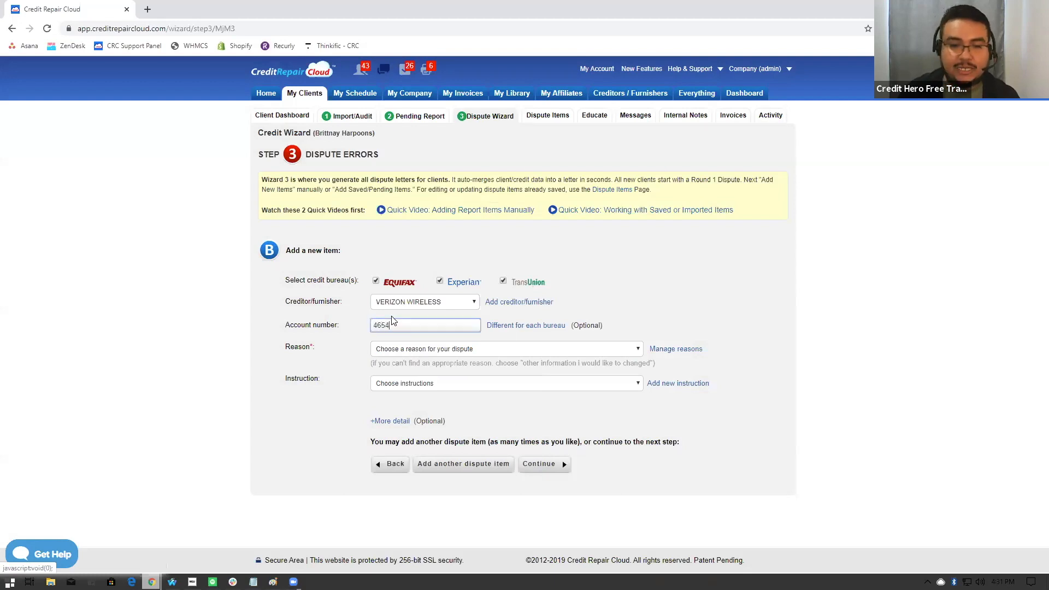
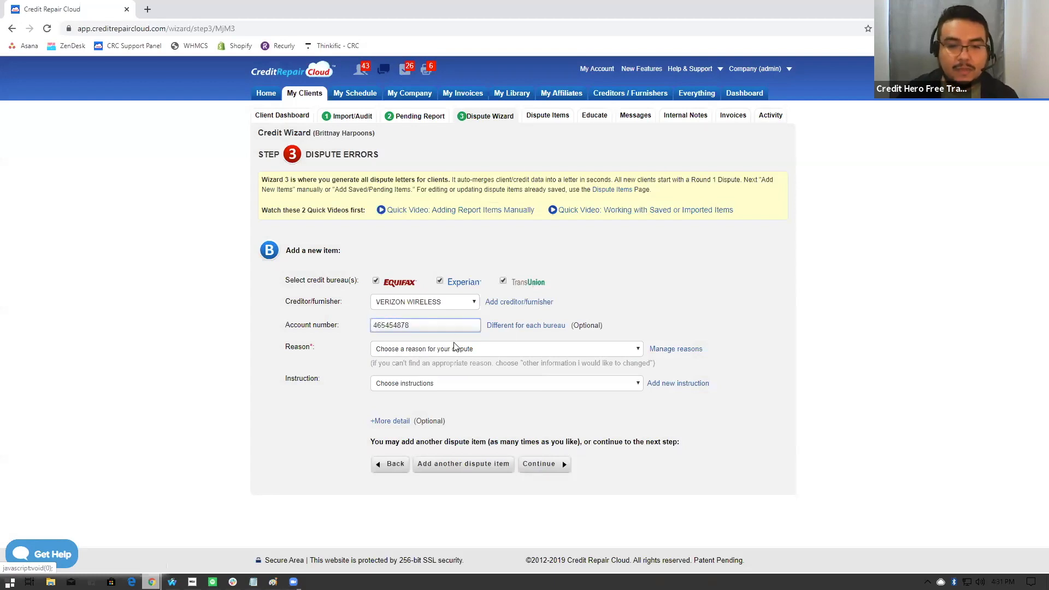
{"action": "left_click", "coordinate": [578, 349]}
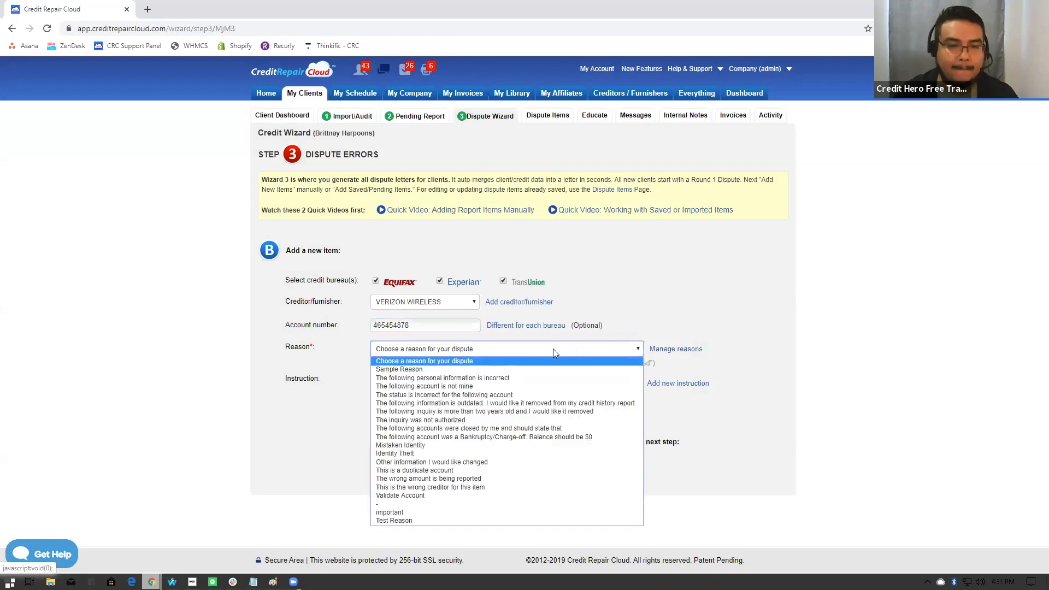
{"action": "left_click", "coordinate": [436, 396]}
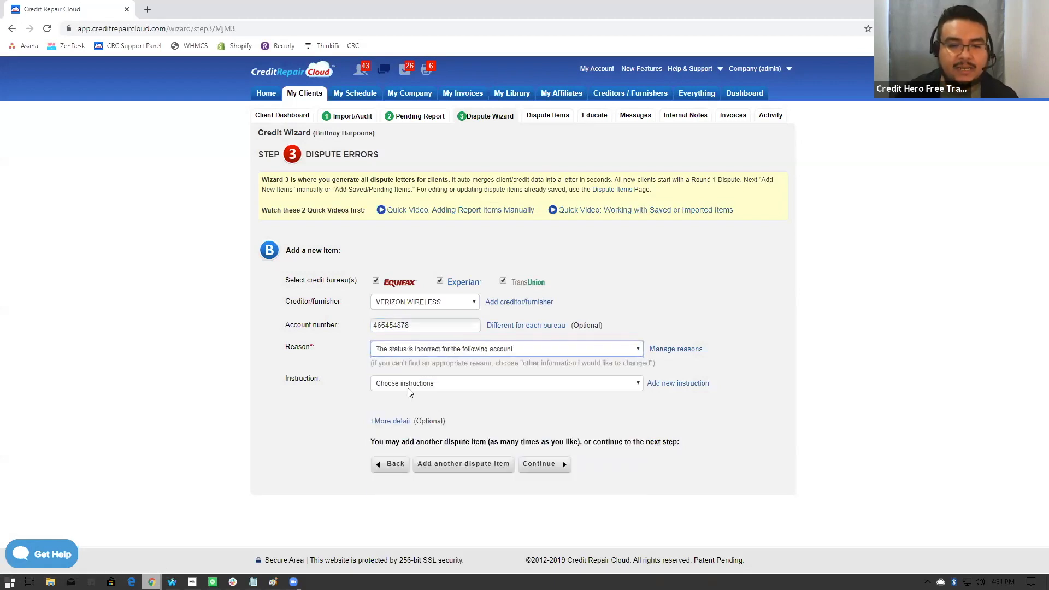
{"action": "left_click", "coordinate": [442, 383]}
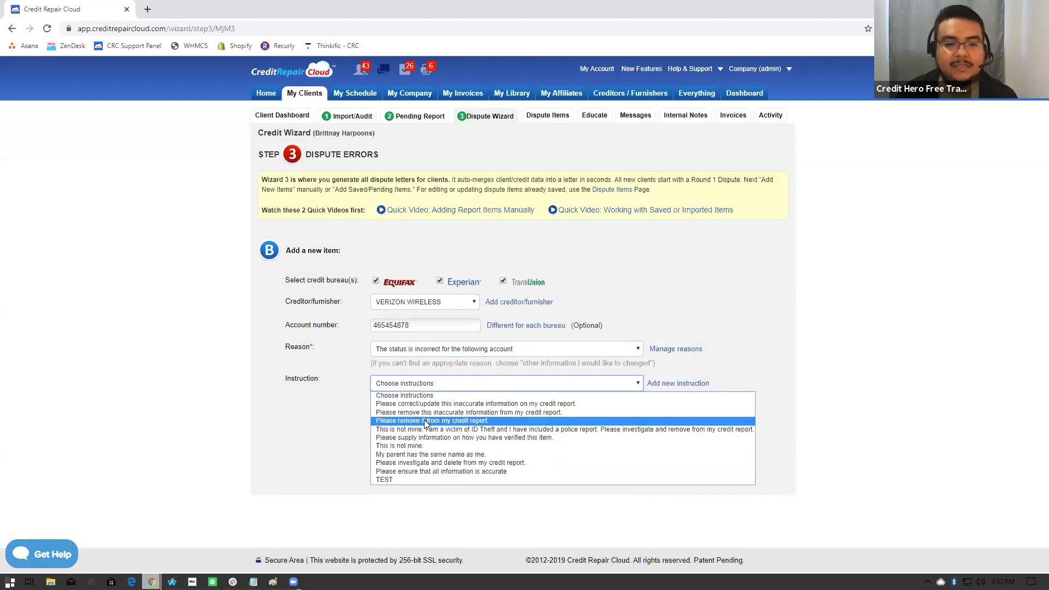
{"action": "left_click", "coordinate": [424, 419]}
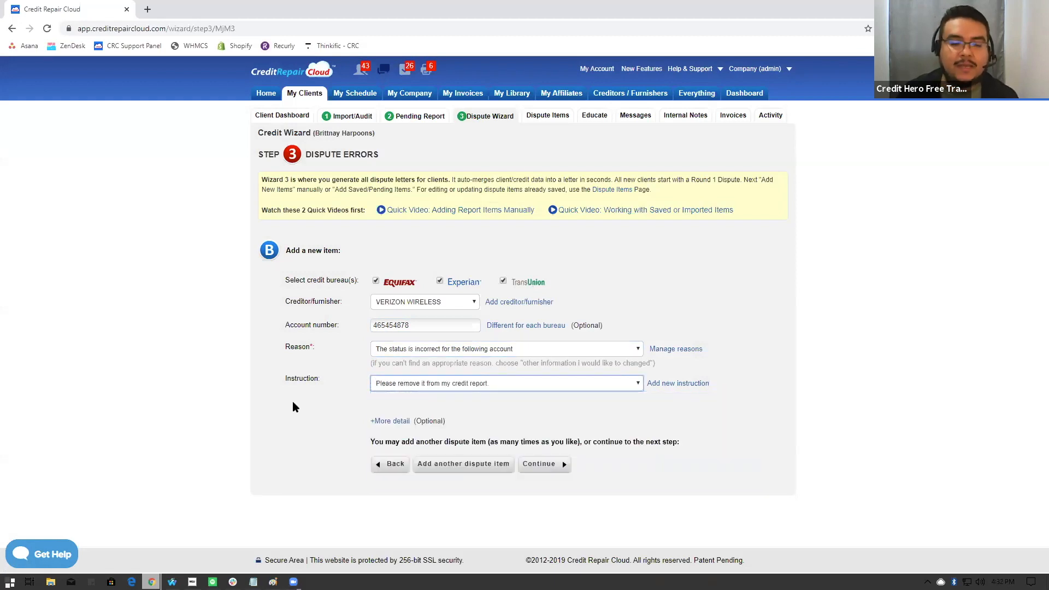
- Review the new item's optional detail modes for the bureaus and collapse them without choosing one
{"action": "left_click", "coordinate": [382, 425]}
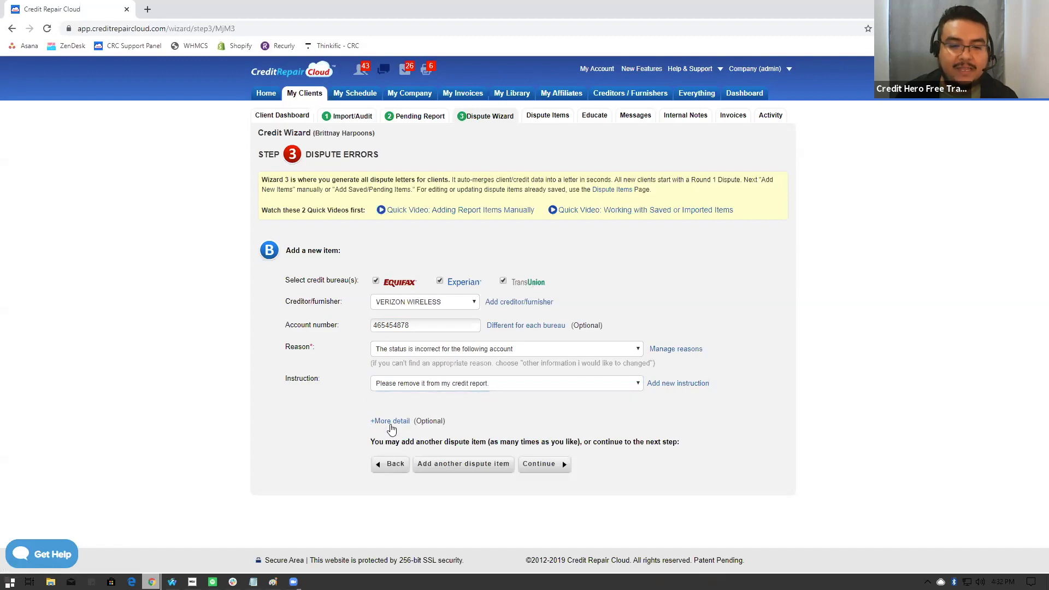
{"action": "left_click", "coordinate": [390, 423]}
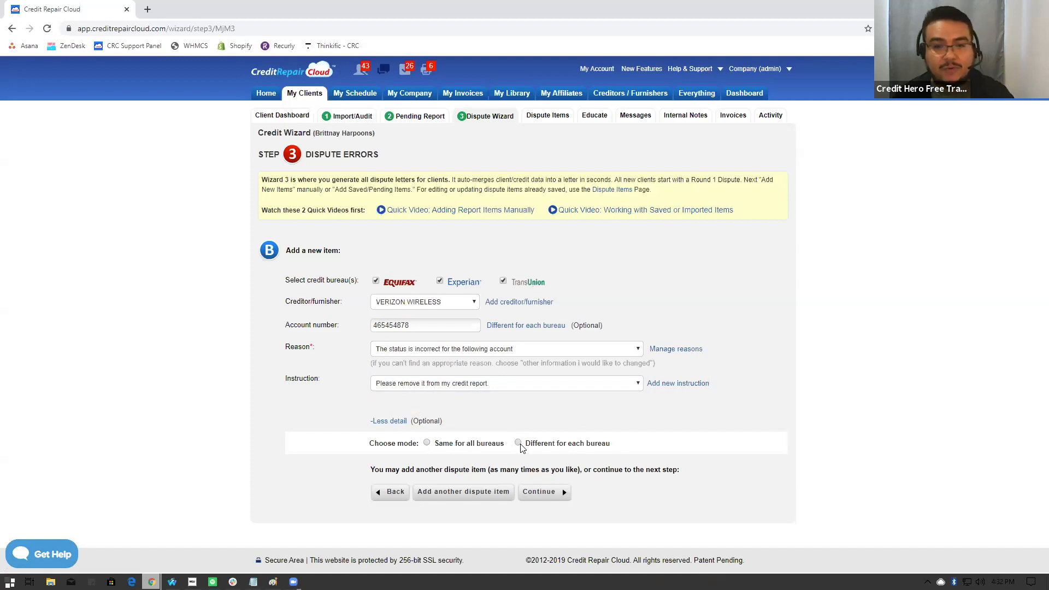
{"action": "left_click", "coordinate": [389, 421]}
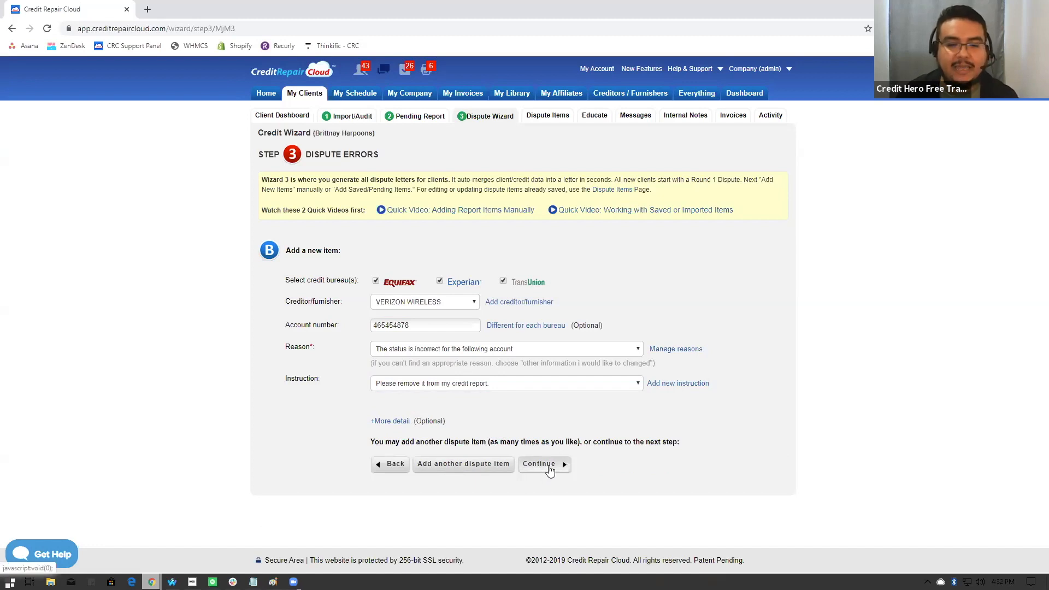
- Save the new dispute item to the list and mark VERIZON WIRELESS for inclusion in the letter
{"action": "left_click", "coordinate": [549, 465]}
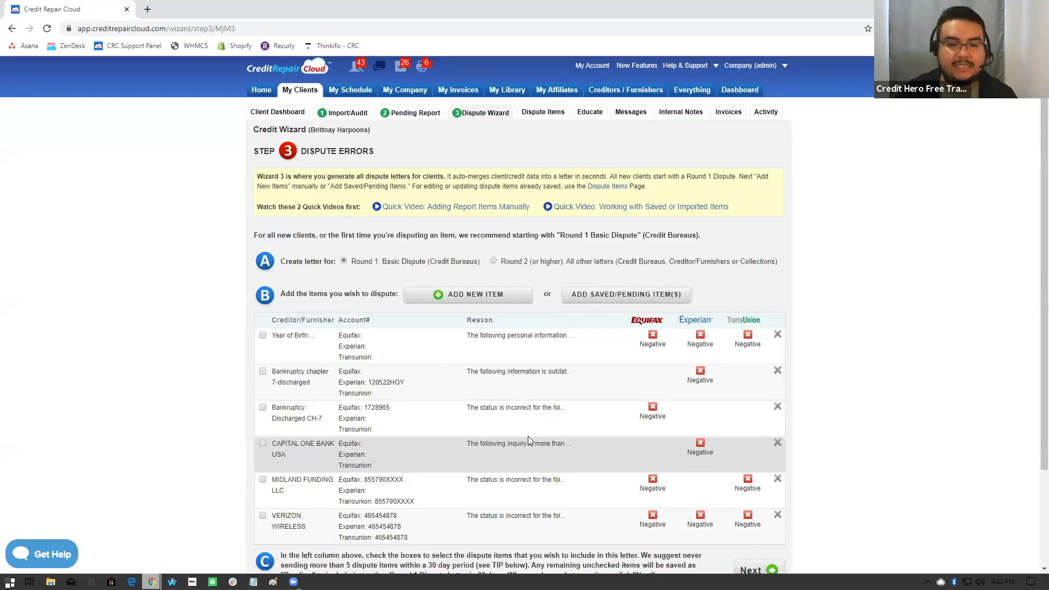
{"action": "scroll", "coordinate": [513, 442], "scroll_direction": "down", "scroll_amount": 1}
{"action": "left_click_drag", "start_coordinate": [295, 473], "coordinate": [271, 464]}
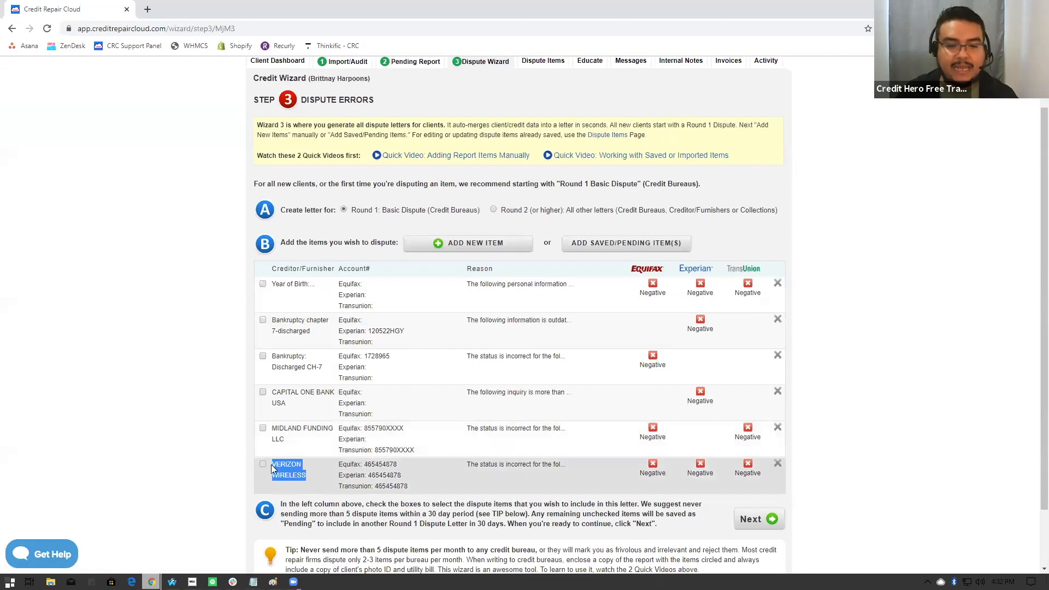
{"action": "left_click", "coordinate": [263, 465]}
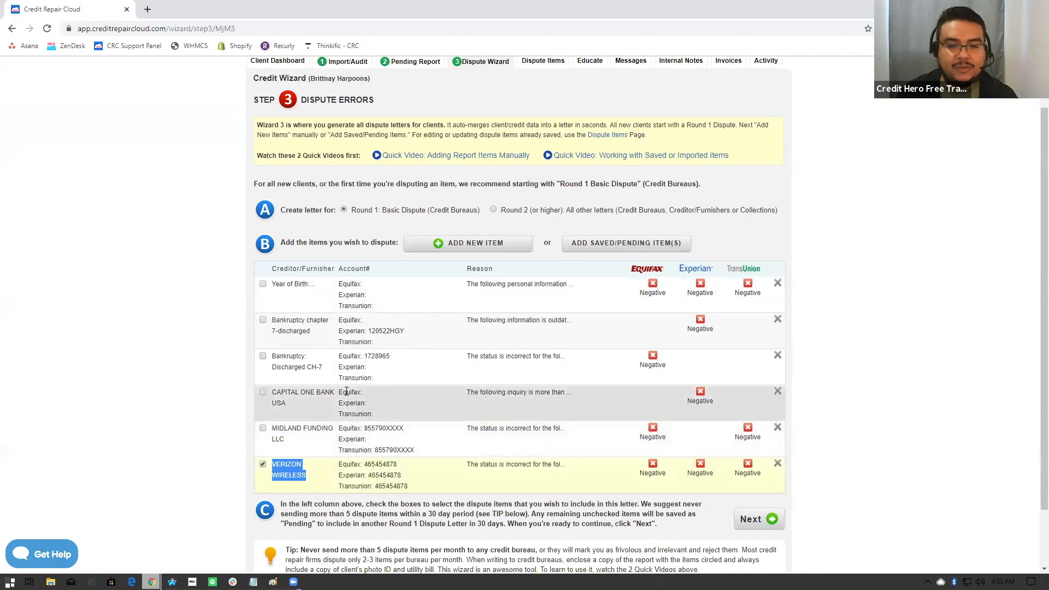
{"action": "scroll", "coordinate": [270, 341], "scroll_direction": "down", "scroll_amount": 2}
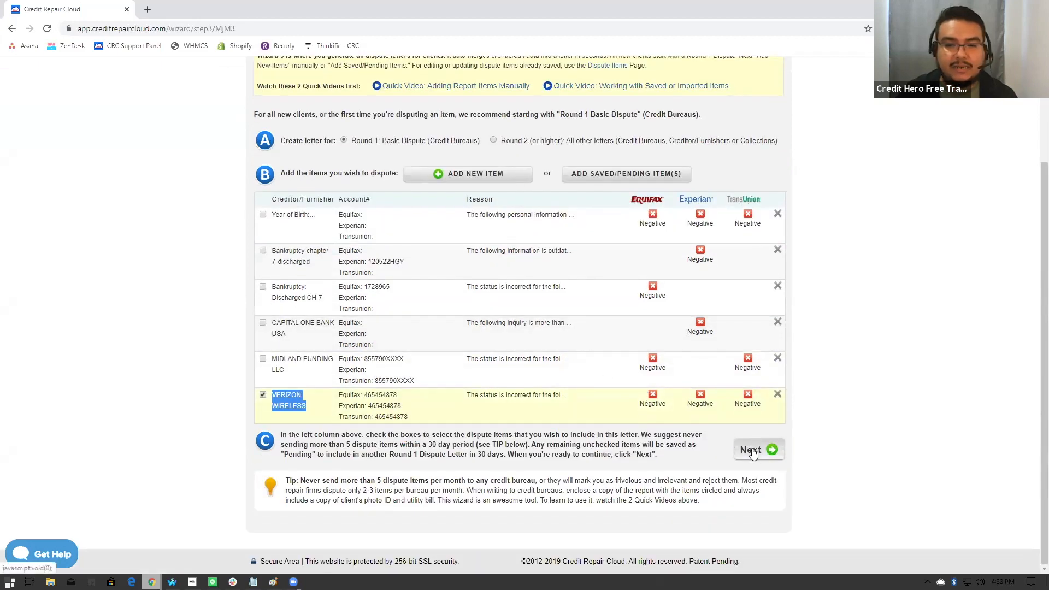
- Include the year of birth, both bankruptcies, CAPITAL ONE BANK USA and MIDLAND FUNDING LLC items with VERIZON WIRELESS and continue to the letter editor
{"action": "left_click", "coordinate": [263, 215]}
{"action": "left_click", "coordinate": [263, 250]}
{"action": "left_click", "coordinate": [263, 286]}
{"action": "left_click", "coordinate": [263, 322]}
{"action": "left_click", "coordinate": [263, 358]}
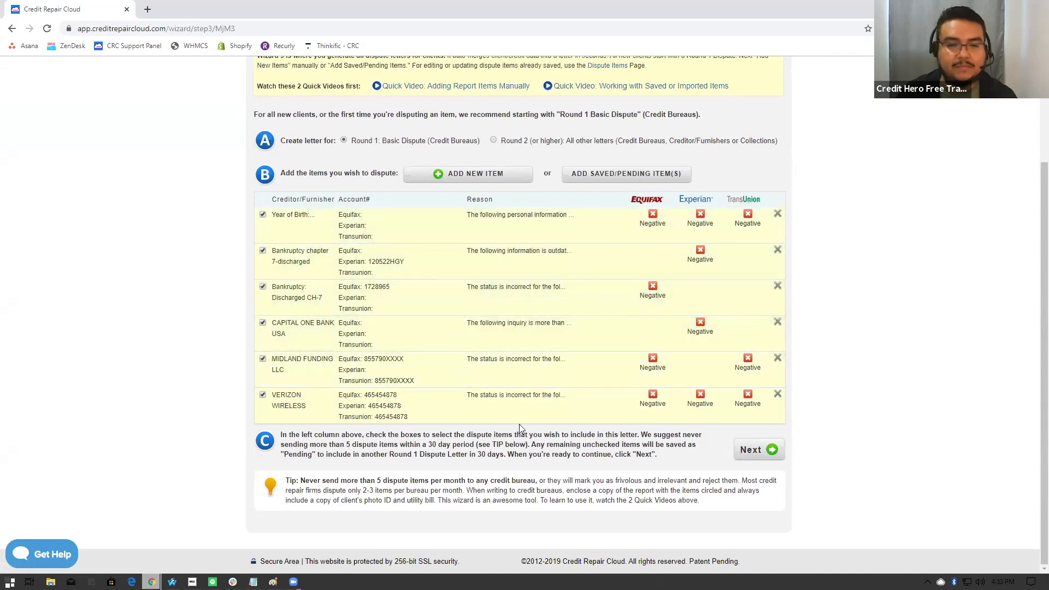
{"action": "left_click", "coordinate": [751, 452]}
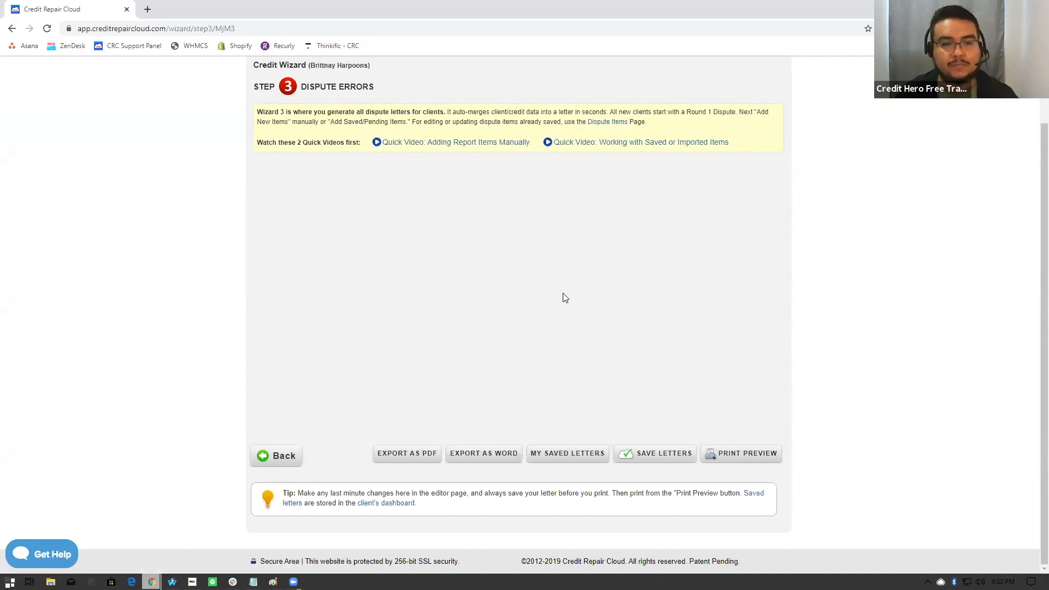
- Remove the line of # characters above the client's details in the Equifax letter
{"action": "scroll", "coordinate": [565, 298], "scroll_direction": "down", "scroll_amount": 1}
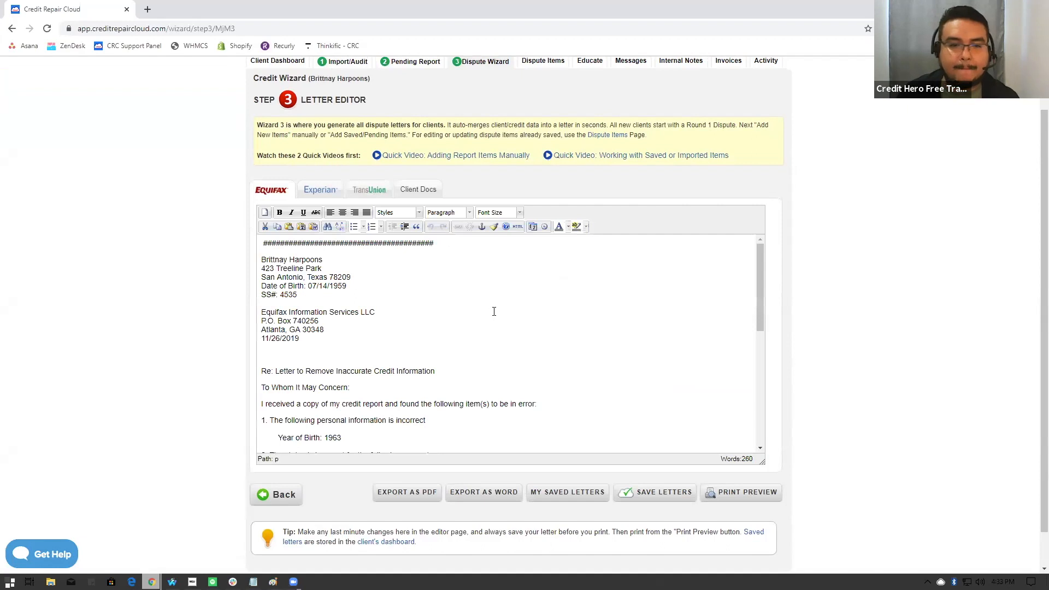
{"action": "scroll", "coordinate": [438, 300], "scroll_direction": "down", "scroll_amount": 1}
{"action": "scroll", "coordinate": [436, 299], "scroll_direction": "up", "scroll_amount": 1}
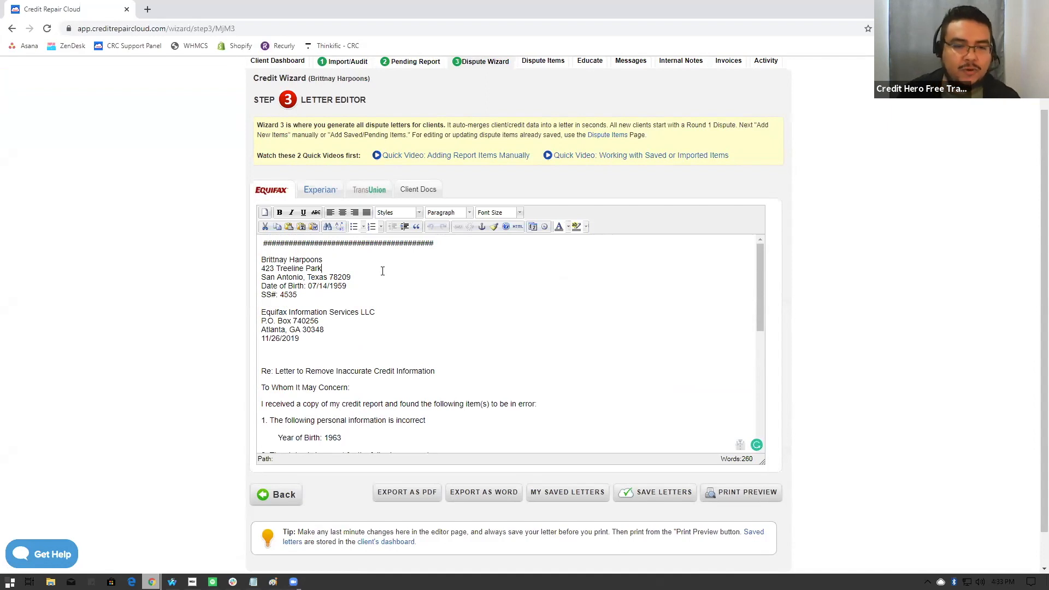
{"action": "left_click", "coordinate": [261, 243]}
{"action": "key", "text": "shift+End"}
{"action": "key", "text": "Delete"}
- Remove the opening line of # characters from the Experian and TransUnion letters
{"action": "left_click", "coordinate": [322, 189]}
{"action": "left_click", "coordinate": [268, 243]}
{"action": "key", "text": "shift+End"}
{"action": "key", "text": "Delete"}
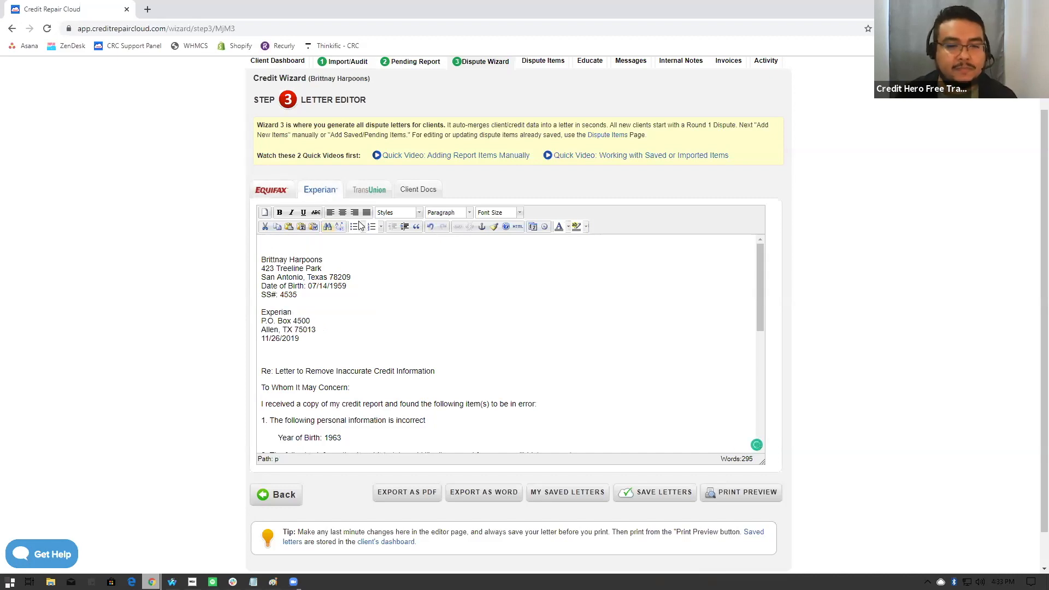
{"action": "left_click", "coordinate": [371, 195]}
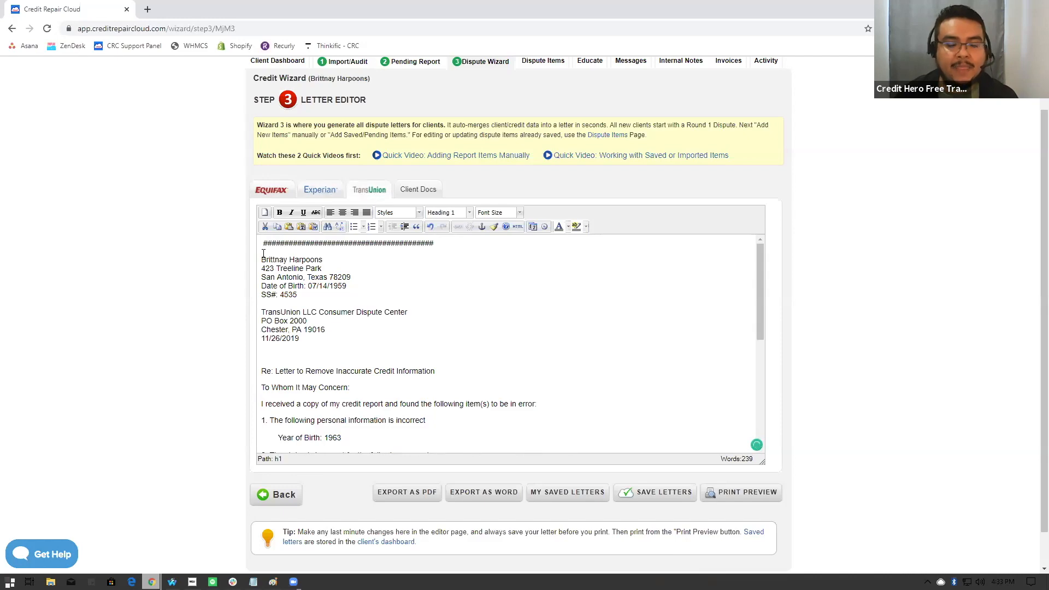
{"action": "key", "text": "shift+End"}
{"action": "key", "text": "Delete"}
- Review the disputed items and closing text in the TransUnion, Experian and Equifax letters
{"action": "scroll", "coordinate": [412, 297], "scroll_direction": "down", "scroll_amount": 5}
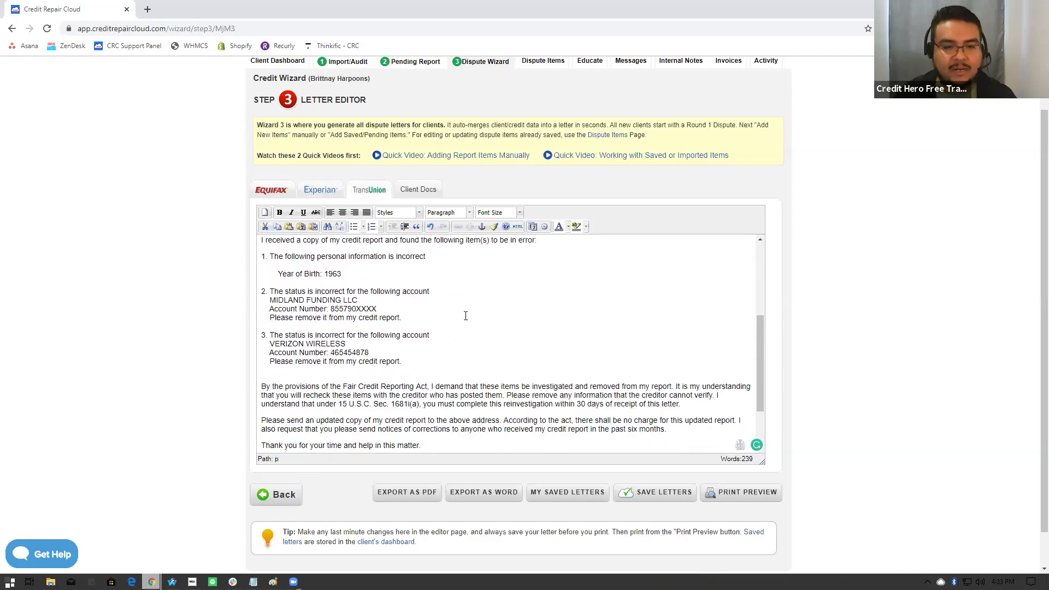
{"action": "left_click", "coordinate": [322, 194]}
{"action": "scroll", "coordinate": [405, 328], "scroll_direction": "down", "scroll_amount": 5}
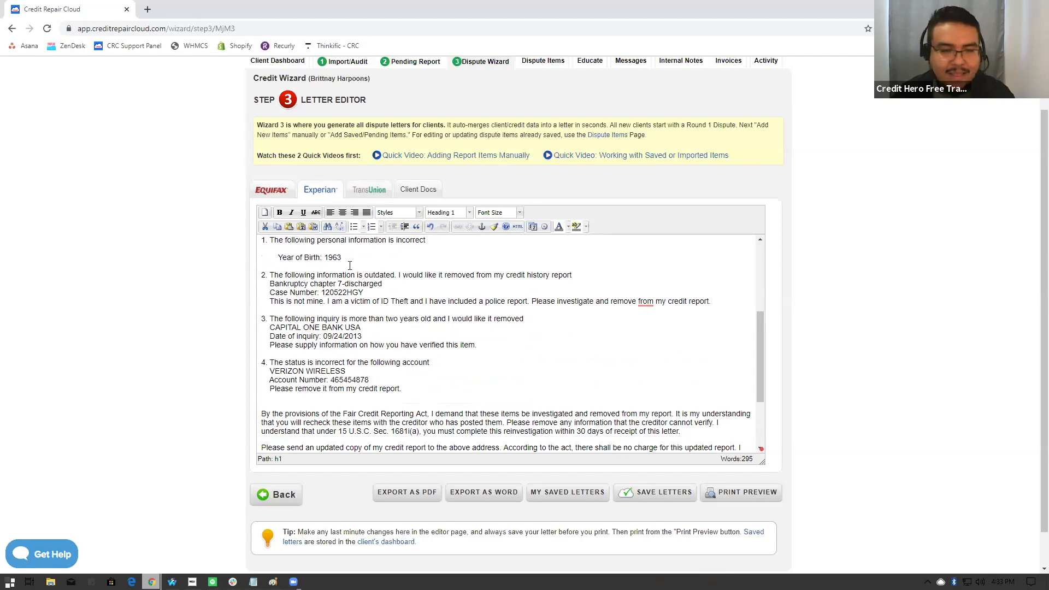
{"action": "left_click", "coordinate": [271, 190]}
{"action": "scroll", "coordinate": [452, 330], "scroll_direction": "down", "scroll_amount": 2}
{"action": "scroll", "coordinate": [452, 330], "scroll_direction": "down", "scroll_amount": 2}
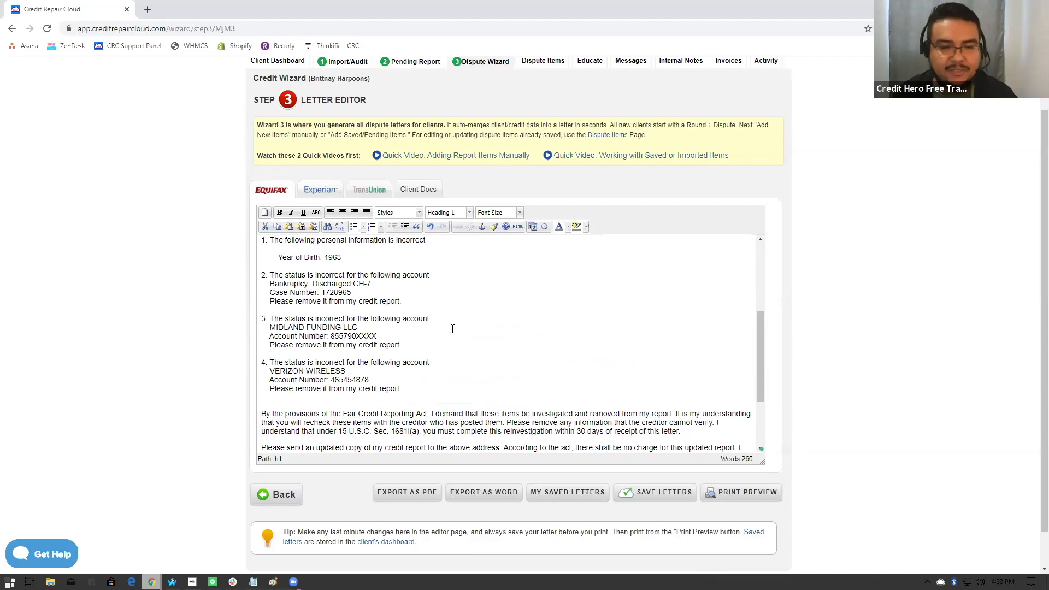
{"action": "scroll", "coordinate": [452, 329], "scroll_direction": "down", "scroll_amount": 2}
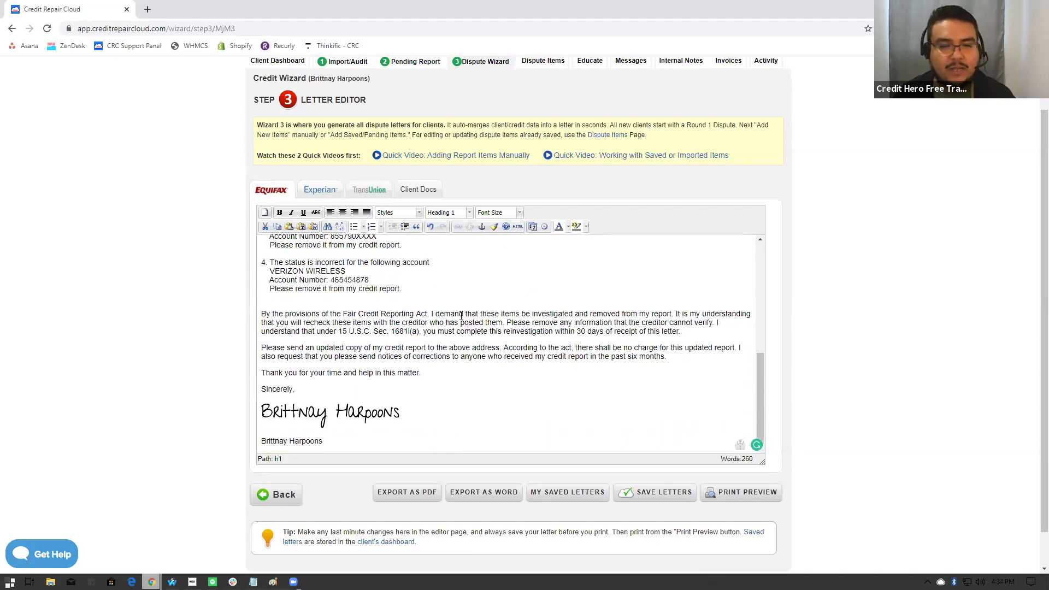
- Read the client documents instruction about what to send with Round 1 letters, and return to the Equifax letter
{"action": "left_click", "coordinate": [412, 195]}
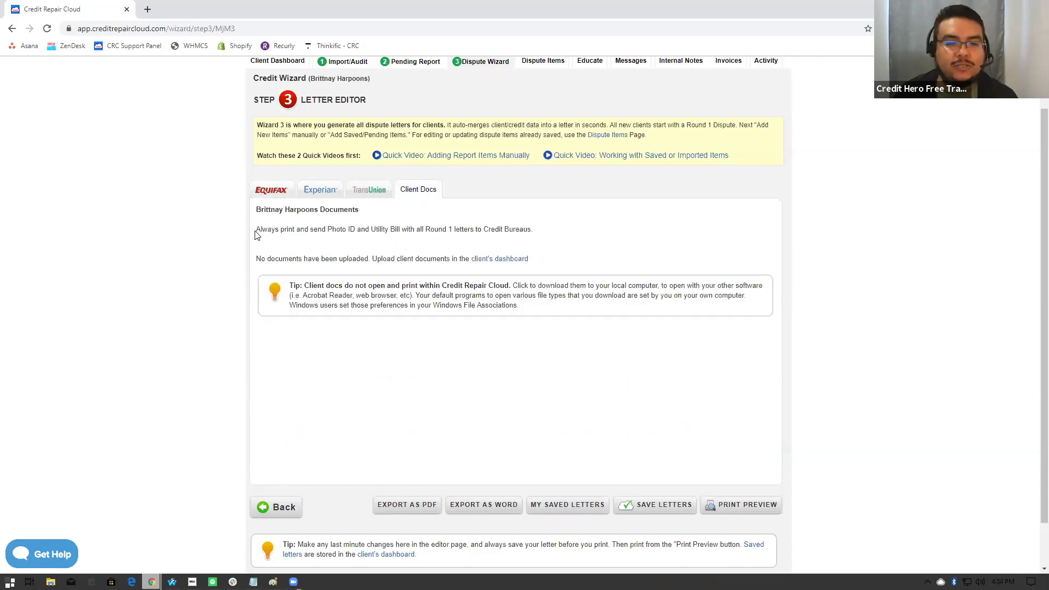
{"action": "left_click_drag", "start_coordinate": [260, 230], "coordinate": [442, 235]}
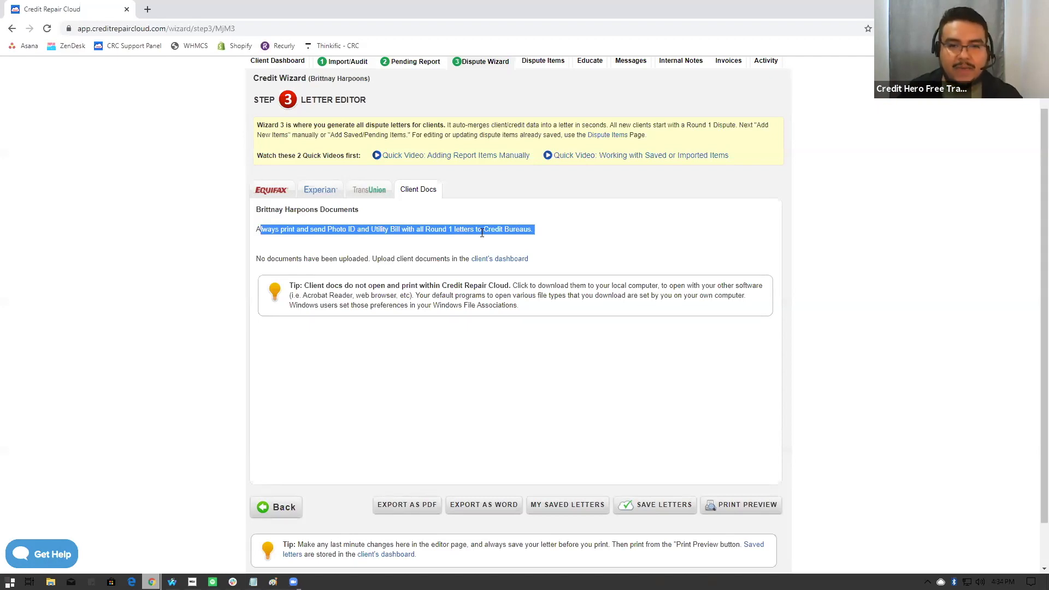
{"action": "left_click", "coordinate": [271, 192]}
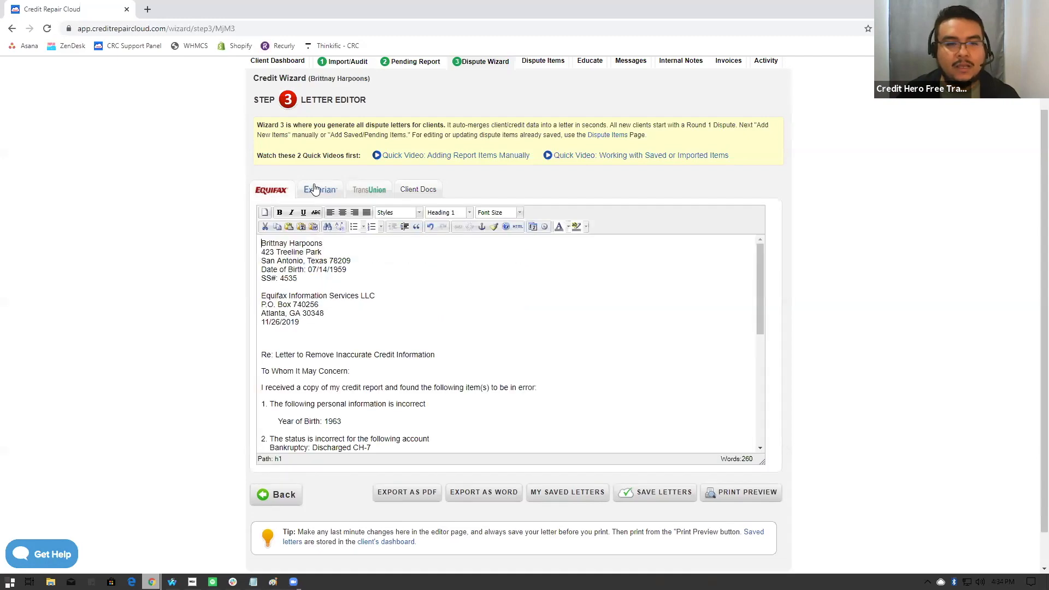
- Read through the Equifax letter's dispute items and legal paragraphs down to the signature
{"action": "scroll", "coordinate": [344, 293], "scroll_direction": "up", "scroll_amount": 1}
{"action": "scroll", "coordinate": [409, 379], "scroll_direction": "down", "scroll_amount": 4}
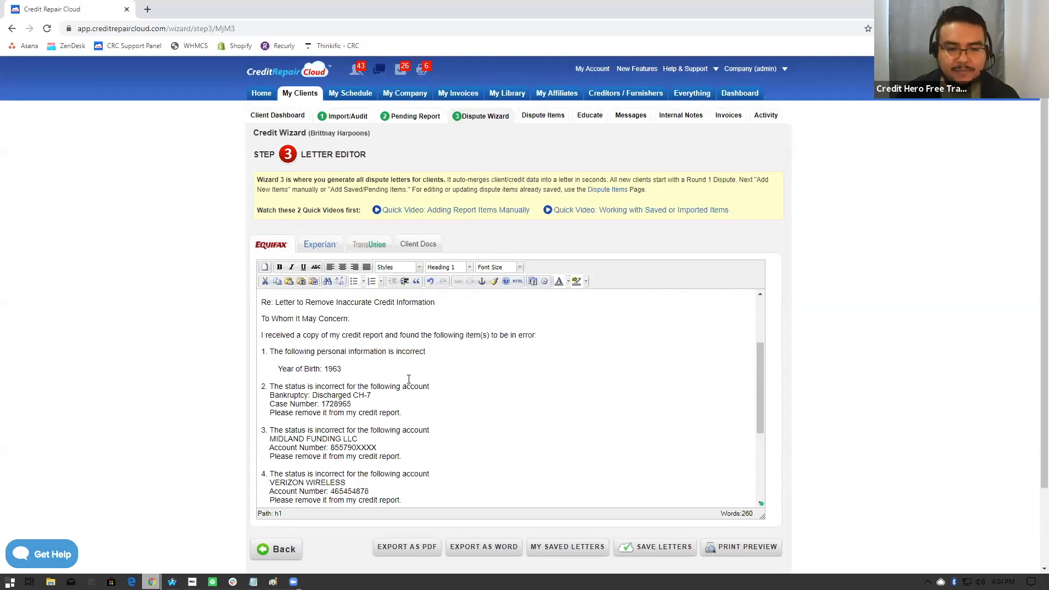
{"action": "scroll", "coordinate": [408, 379], "scroll_direction": "down", "scroll_amount": 2}
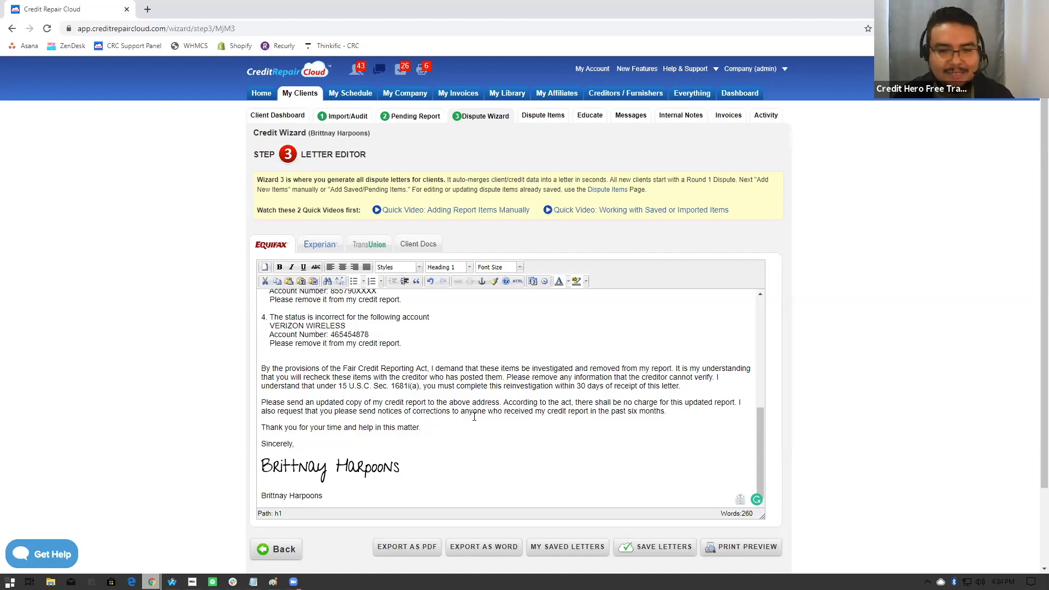
{"action": "scroll", "coordinate": [476, 415], "scroll_direction": "up", "scroll_amount": 1}
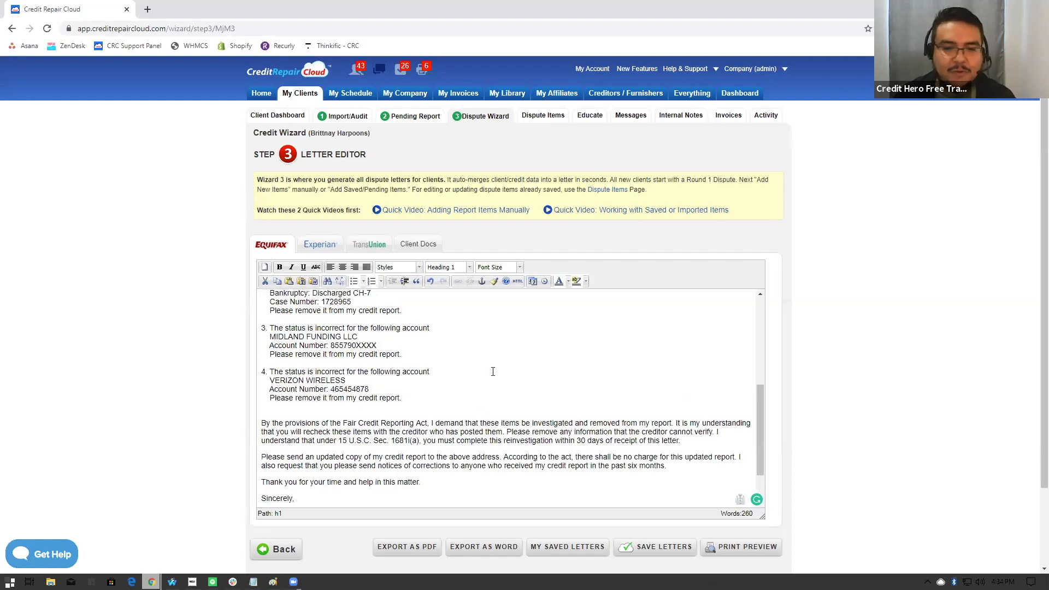
{"action": "scroll", "coordinate": [492, 372], "scroll_direction": "down", "scroll_amount": 1}
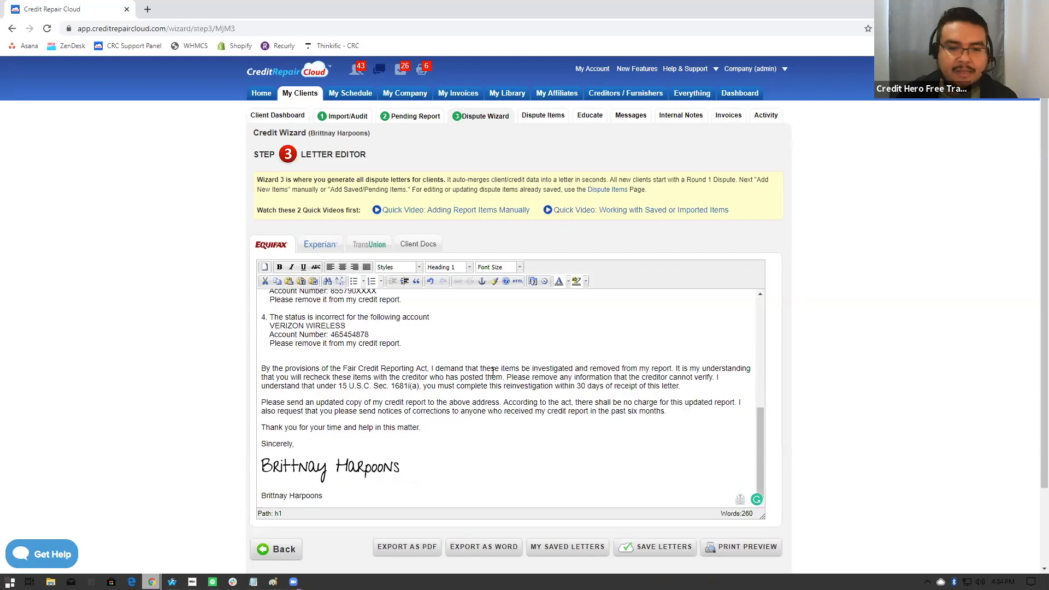
- Start saving the letters and name them "Round 1" followed by the client's first name
{"action": "scroll", "coordinate": [493, 371], "scroll_direction": "down", "scroll_amount": 2}
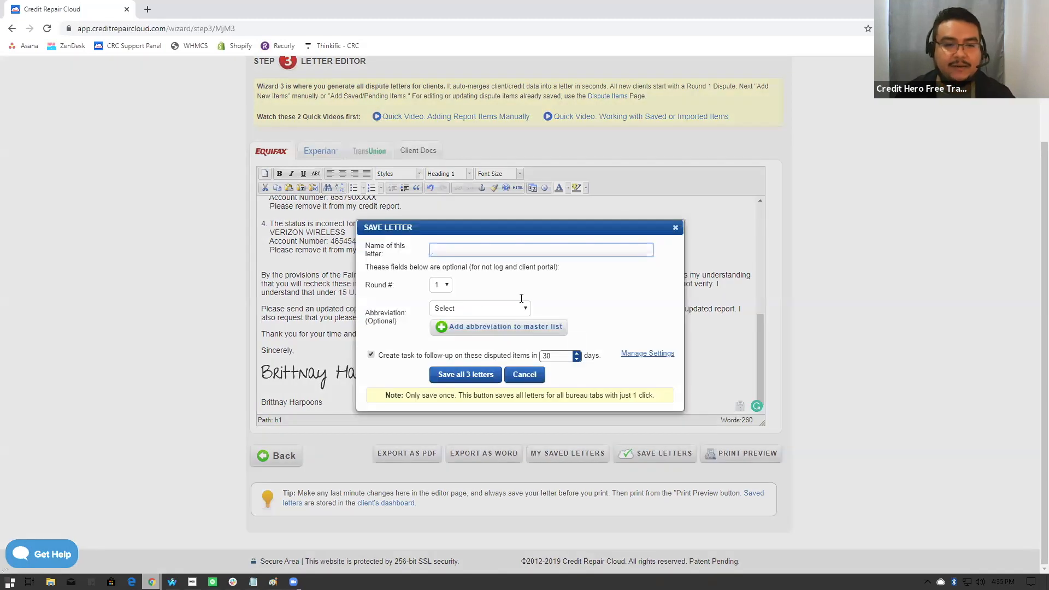
{"action": "left_click", "coordinate": [448, 251]}
{"action": "type", "text": "R"}
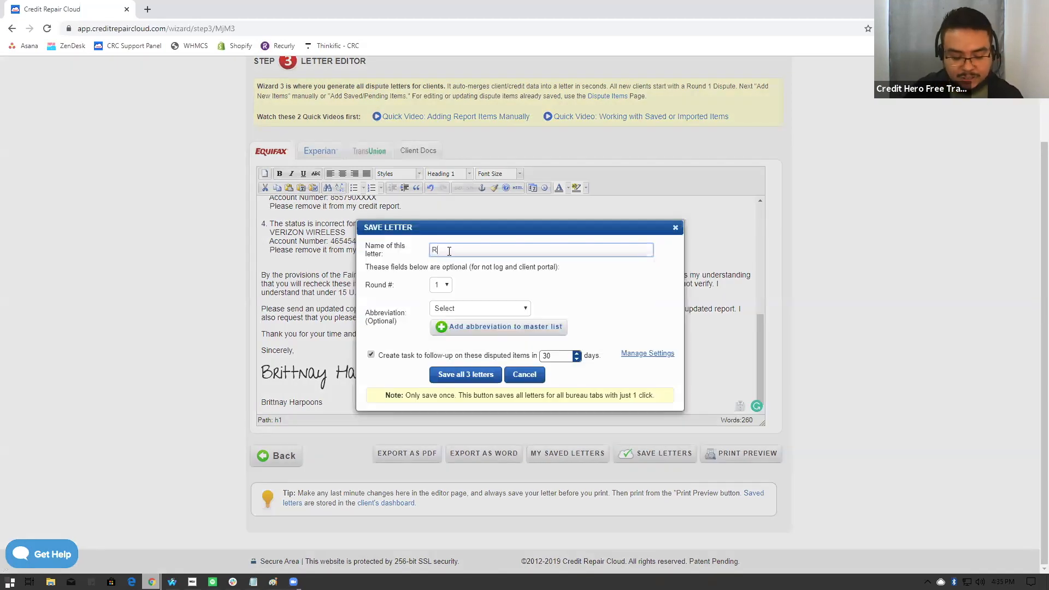
{"action": "type", "text": "ound 1"}
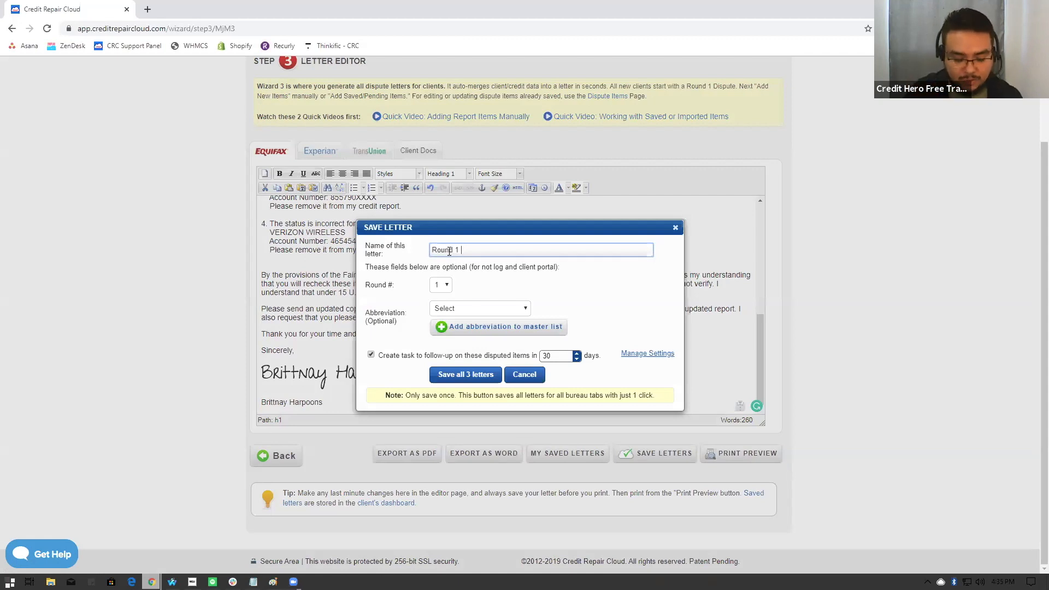
{"action": "type", "text": "Brittany"}
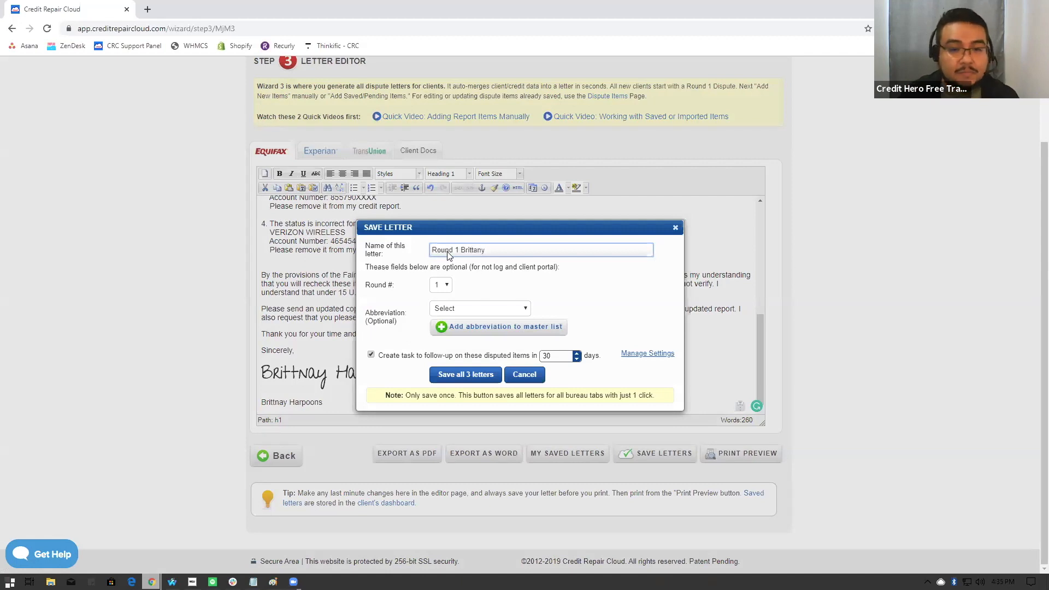
- Check the available round numbers and letter abbreviations, leaving both settings as they are
{"action": "left_click", "coordinate": [445, 286]}
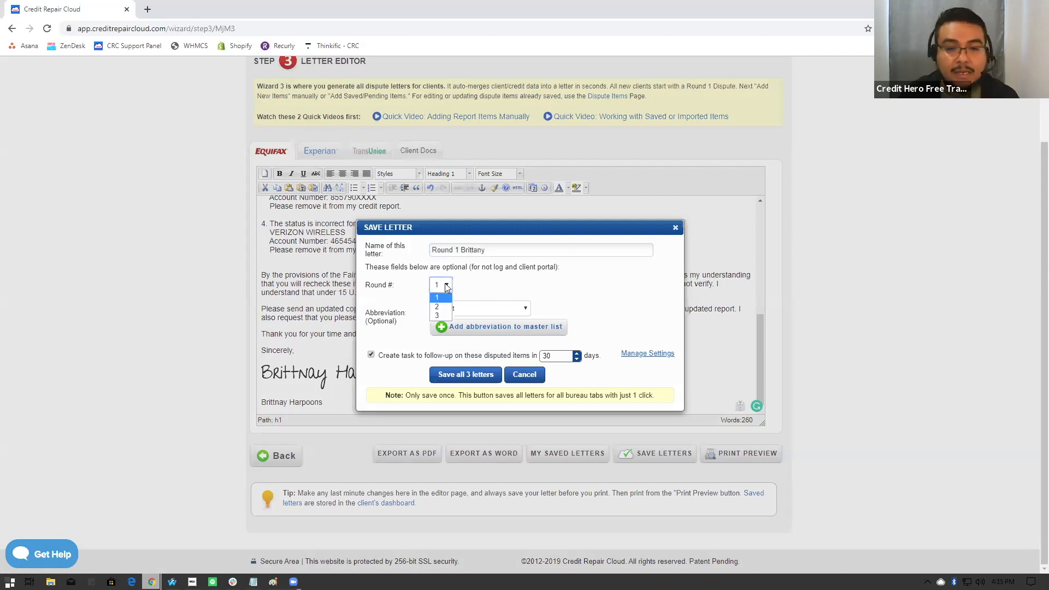
{"action": "left_click", "coordinate": [505, 290]}
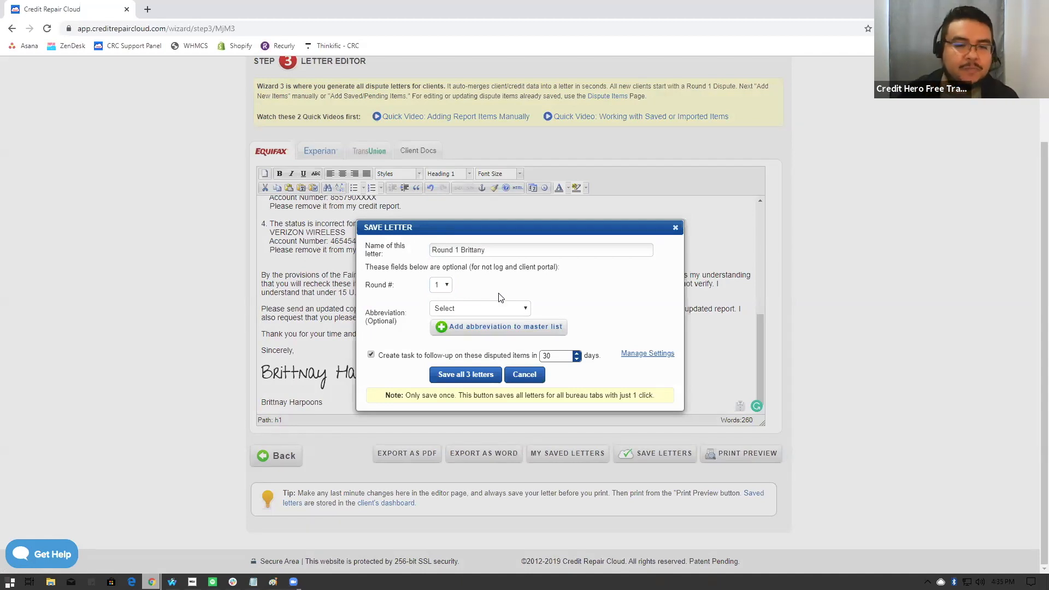
{"action": "left_click", "coordinate": [486, 309]}
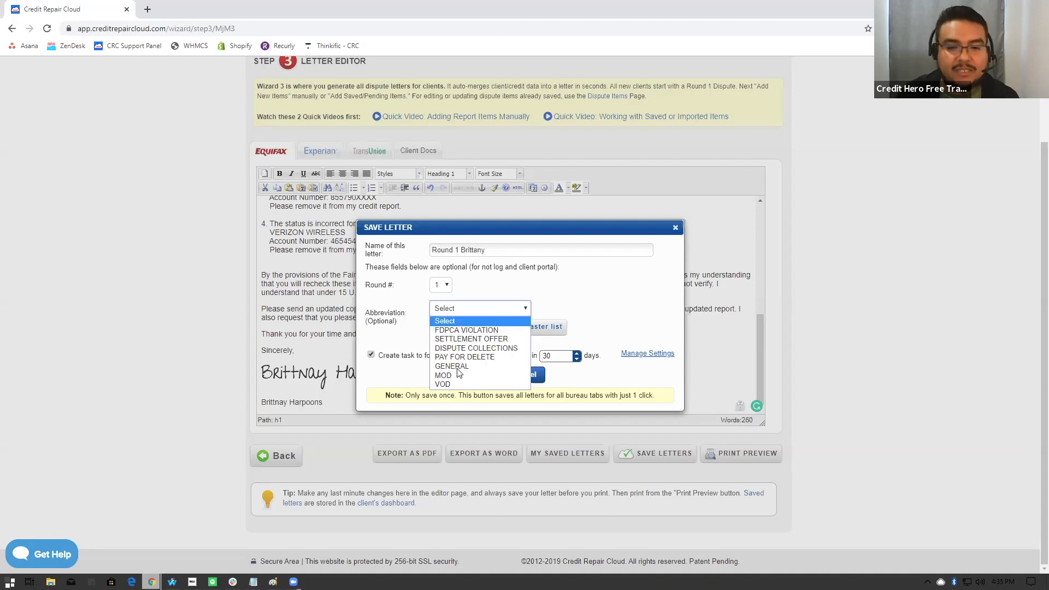
{"action": "left_click", "coordinate": [593, 299]}
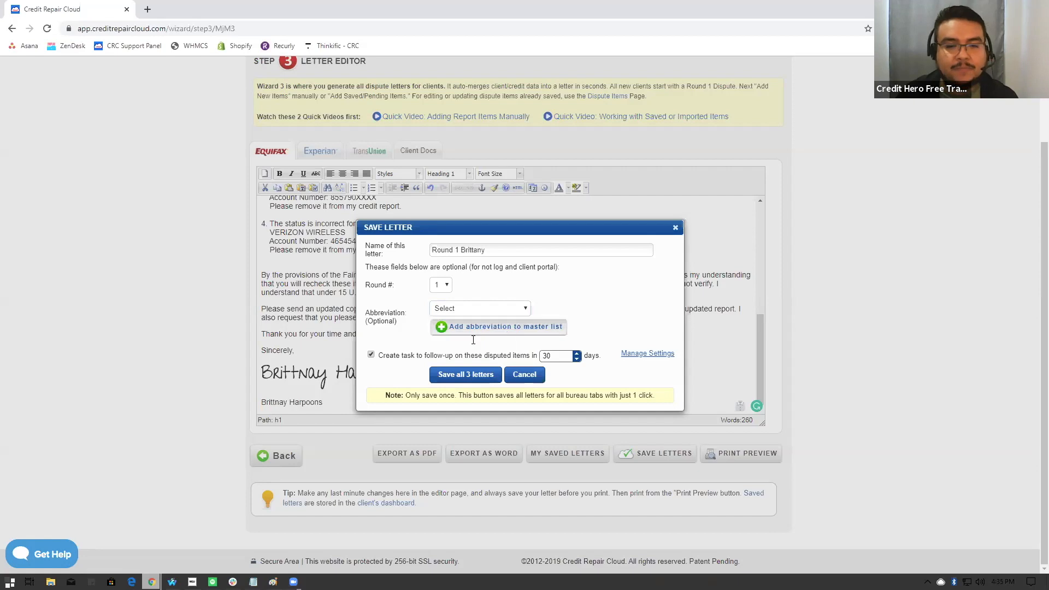
- Keep the follow-up task for the disputed items at 30 days and save all three letters
{"action": "left_click_drag", "start_coordinate": [381, 353], "coordinate": [601, 356]}
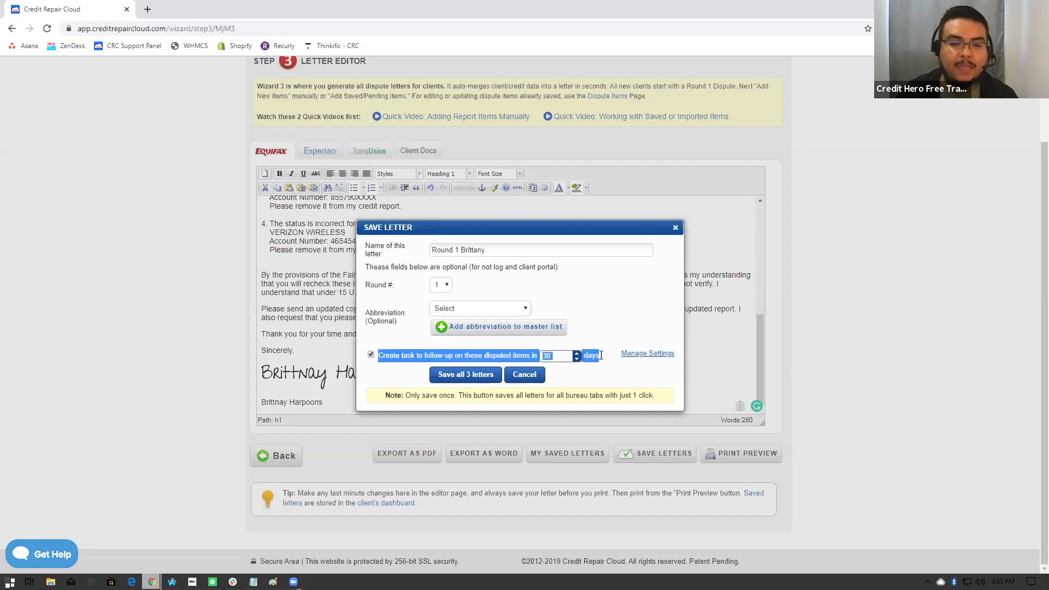
{"action": "left_click", "coordinate": [600, 374]}
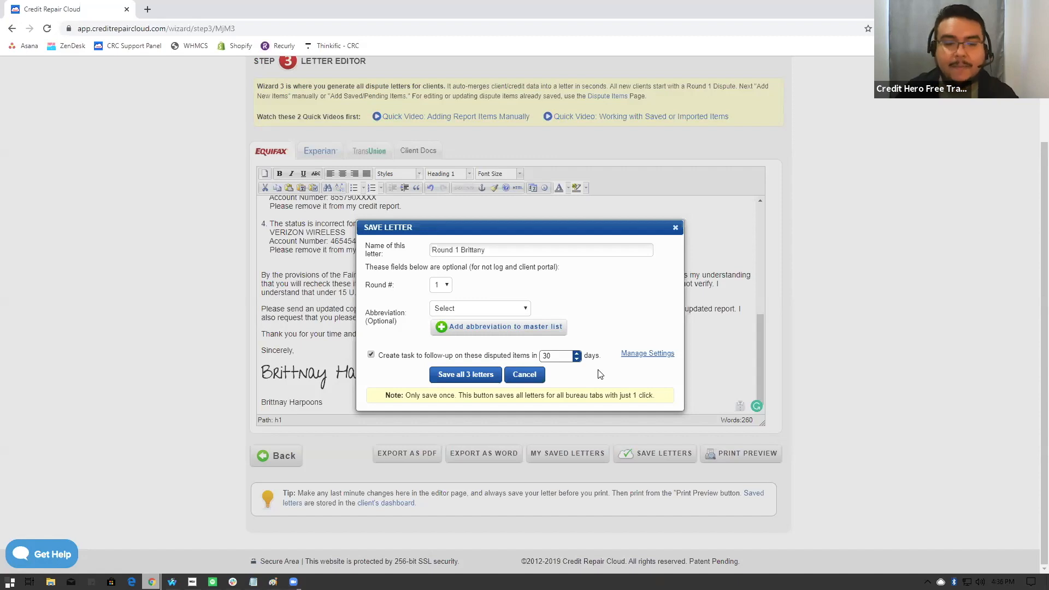
{"action": "double_click", "coordinate": [562, 356]}
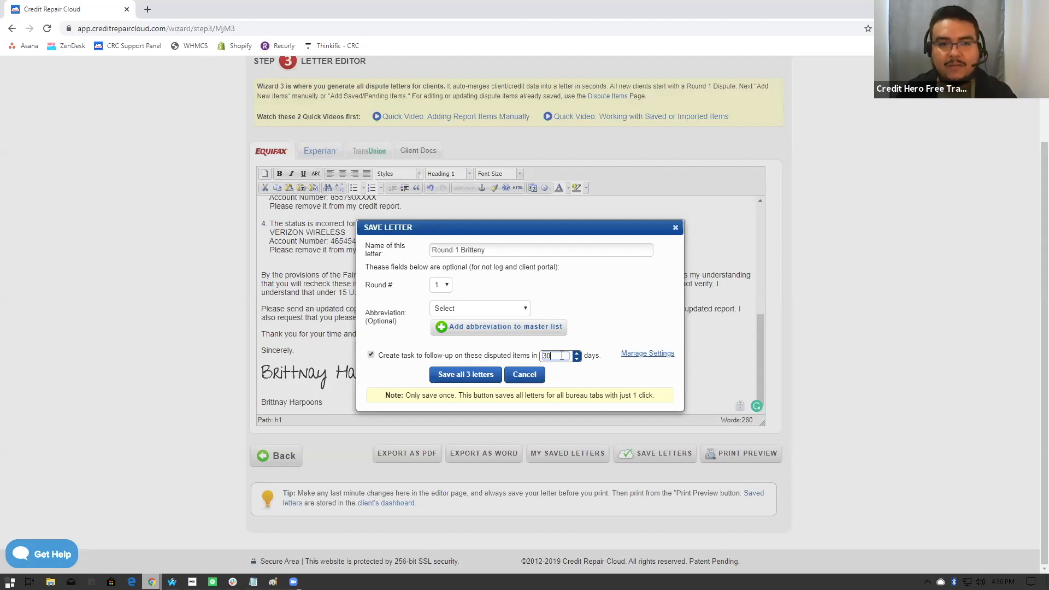
{"action": "scroll", "coordinate": [524, 298], "scroll_direction": "up", "scroll_amount": 3}
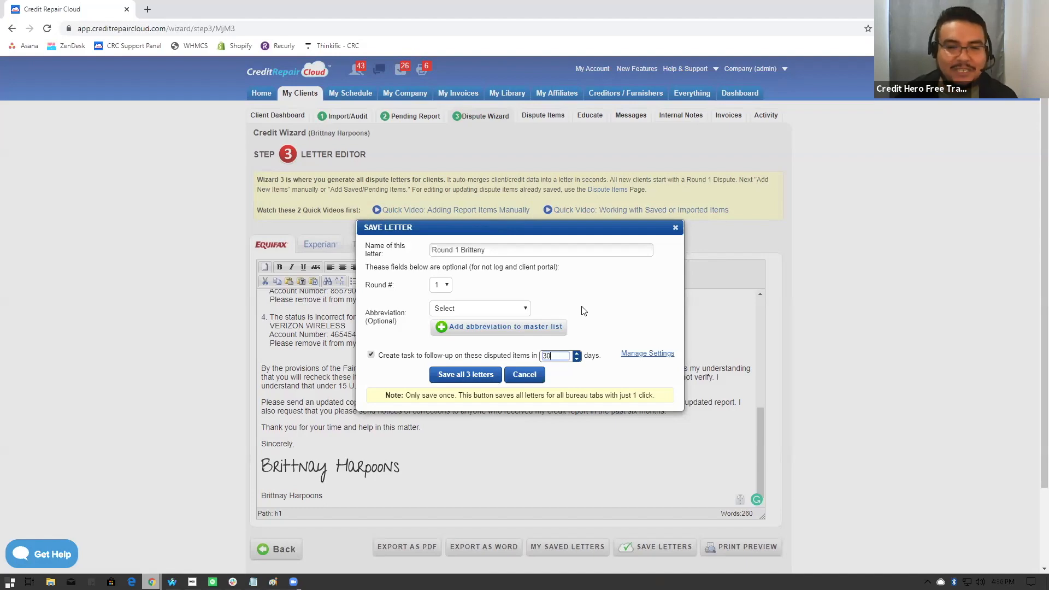
{"action": "scroll", "coordinate": [581, 310], "scroll_direction": "down", "scroll_amount": 2}
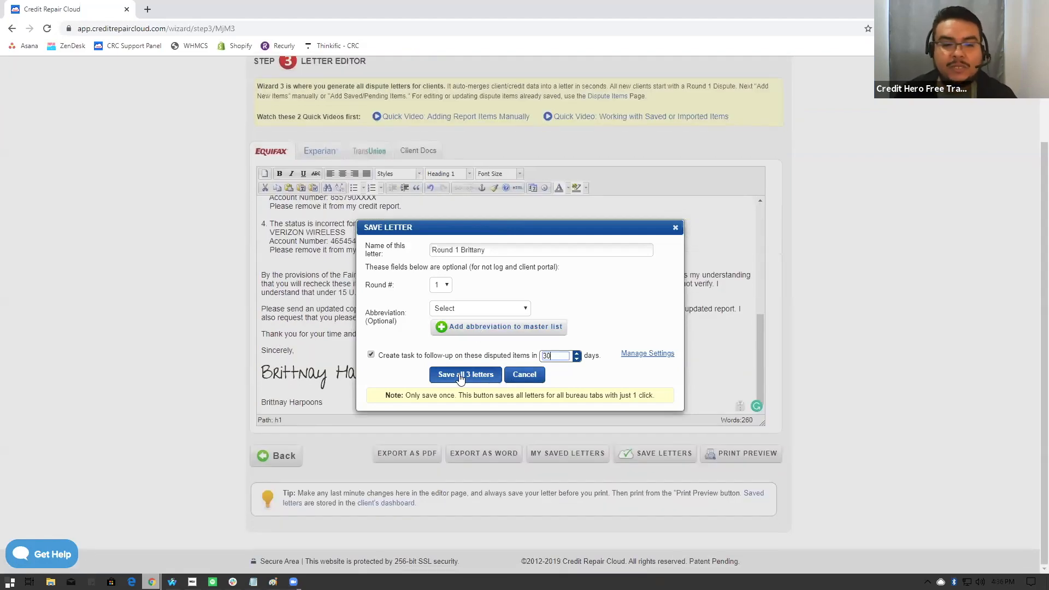
{"action": "left_click", "coordinate": [460, 376]}
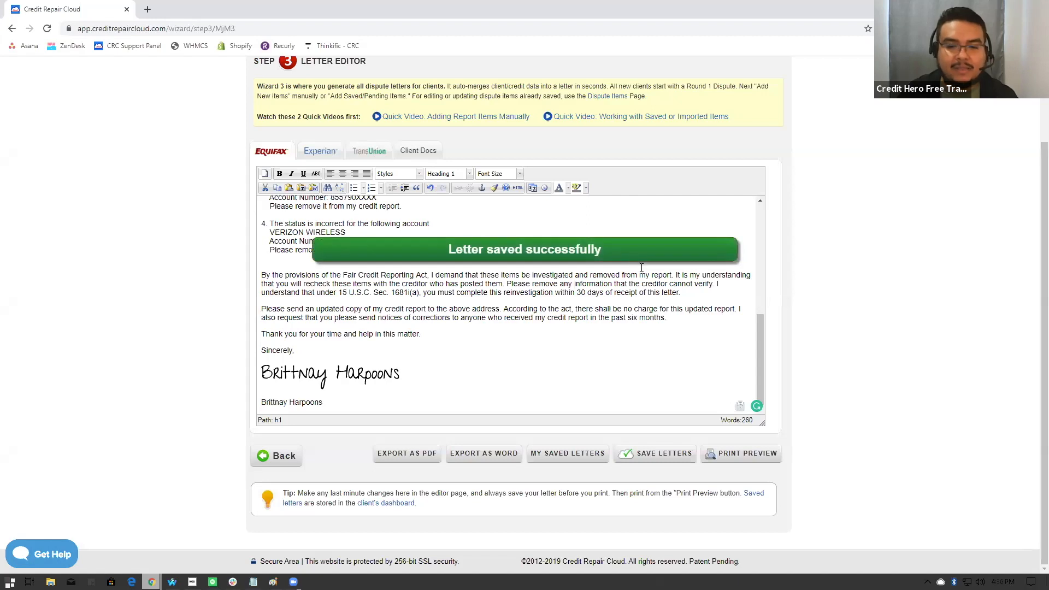
- Open the client's saved letters, preview the Round 1 Experian letter through to its signature, and close the preview
{"action": "left_click", "coordinate": [561, 460]}
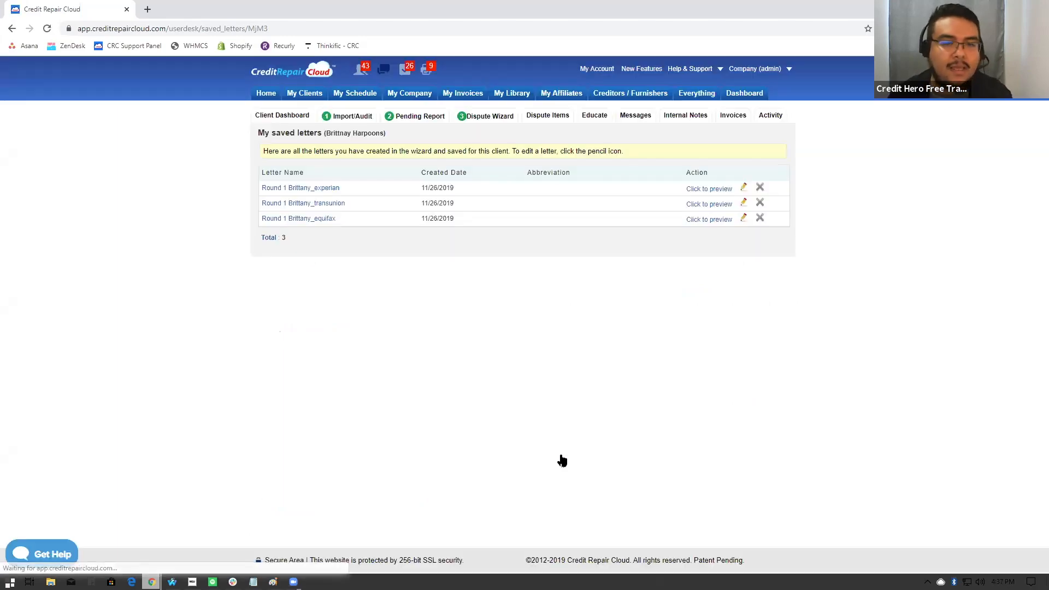
{"action": "left_click", "coordinate": [718, 189]}
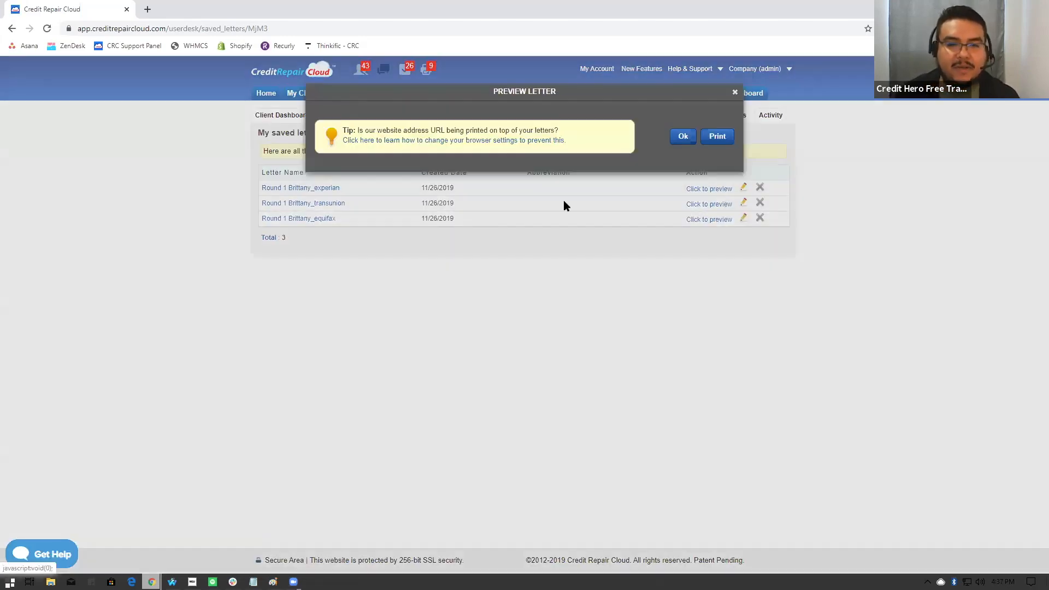
{"action": "scroll", "coordinate": [558, 181], "scroll_direction": "down", "scroll_amount": 3}
{"action": "scroll", "coordinate": [560, 182], "scroll_direction": "down", "scroll_amount": 3}
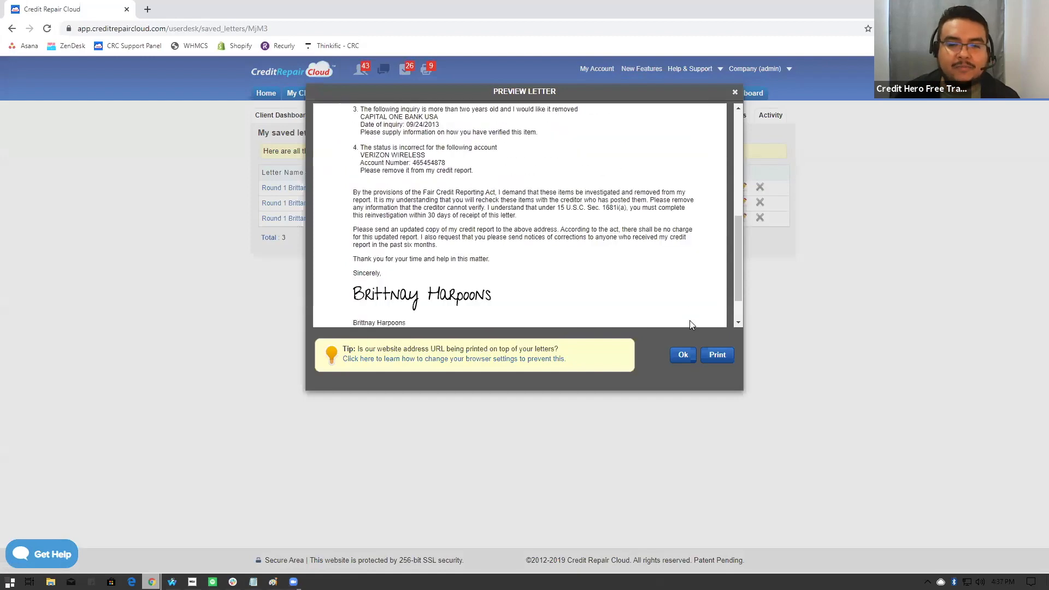
{"action": "left_click", "coordinate": [735, 93]}
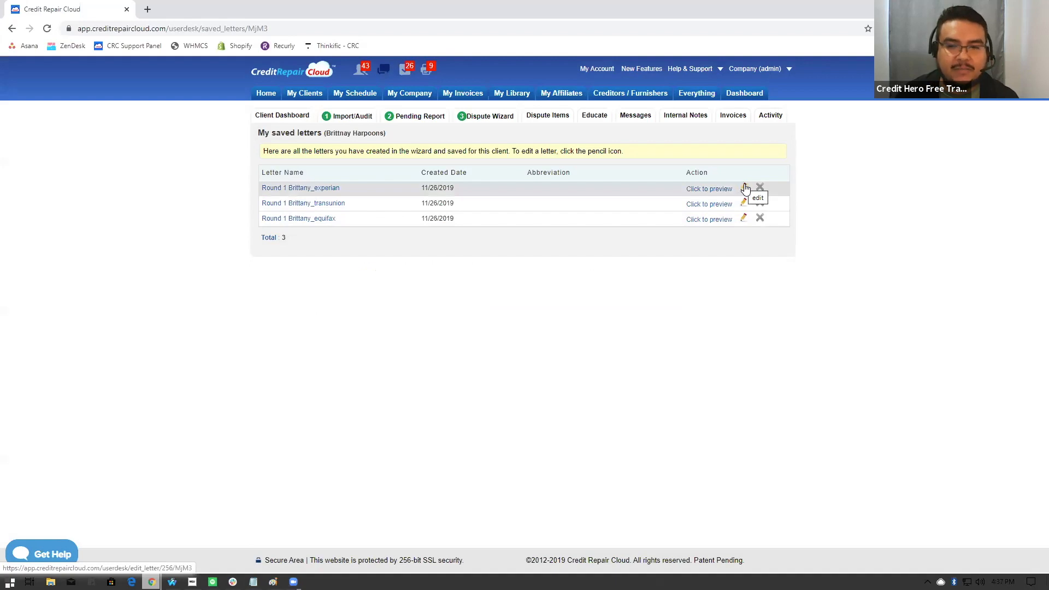
- Open the saved Round 1 Experian letter for editing, review its text from the address block to the signature, and save the letter
{"action": "left_click", "coordinate": [744, 188]}
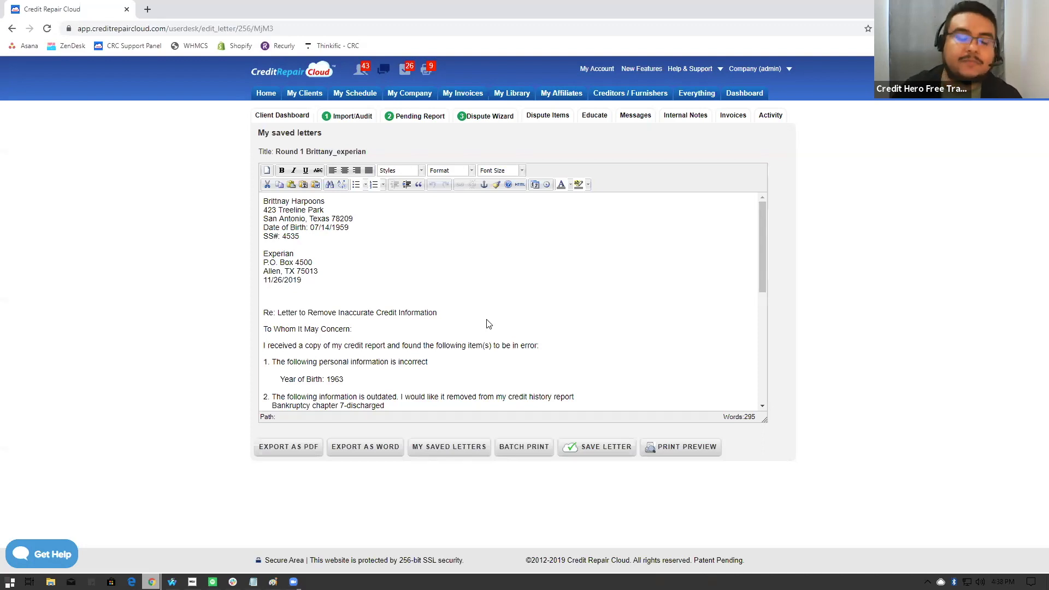
{"action": "scroll", "coordinate": [486, 311], "scroll_direction": "down", "scroll_amount": 7}
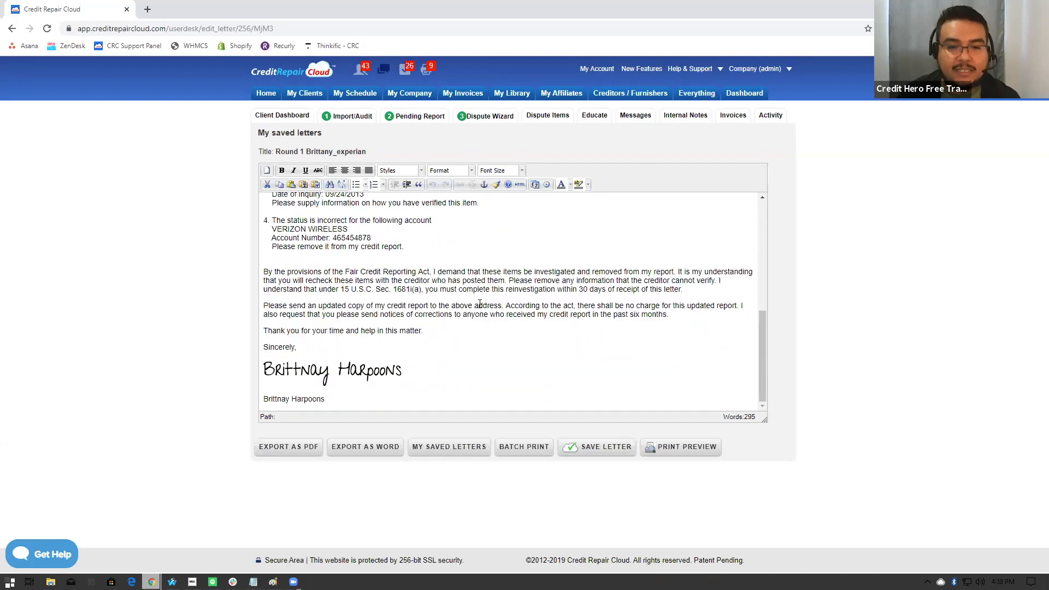
{"action": "scroll", "coordinate": [426, 273], "scroll_direction": "up", "scroll_amount": 8}
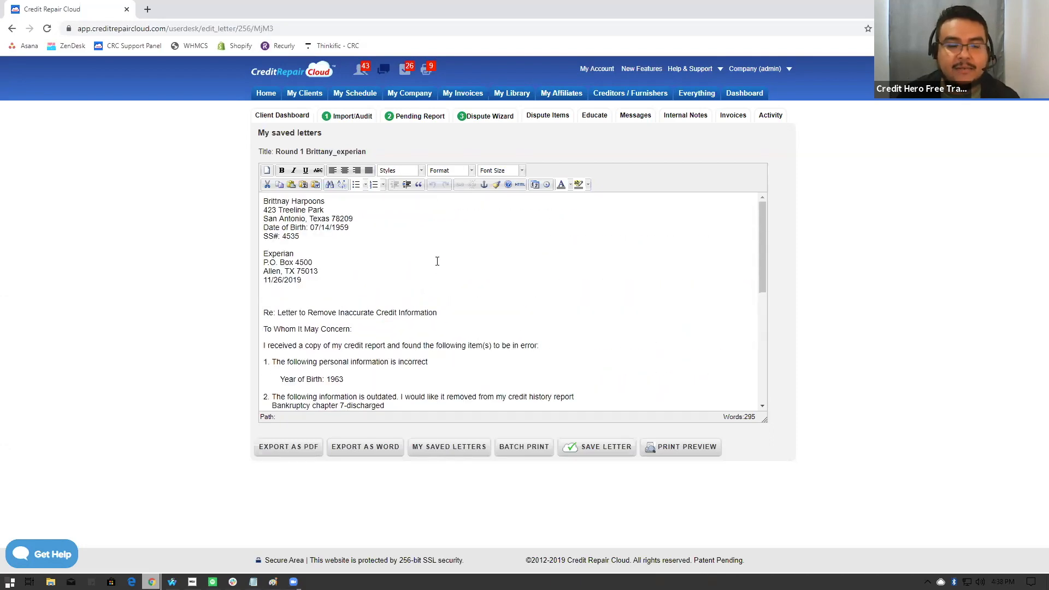
{"action": "scroll", "coordinate": [438, 261], "scroll_direction": "down", "scroll_amount": 3}
{"action": "scroll", "coordinate": [410, 301], "scroll_direction": "down", "scroll_amount": 4}
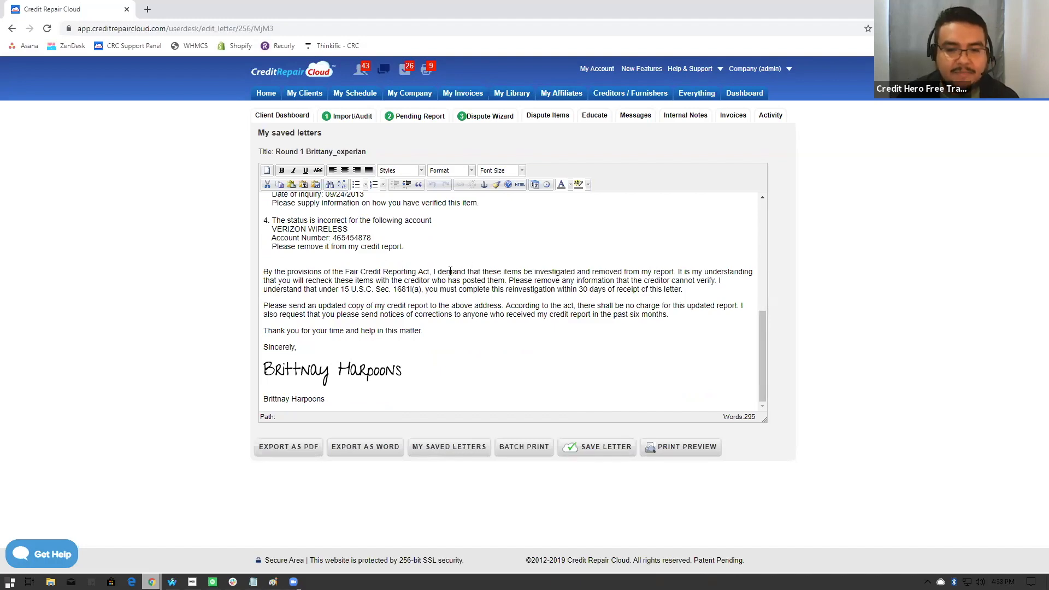
{"action": "scroll", "coordinate": [464, 325], "scroll_direction": "up", "scroll_amount": 10}
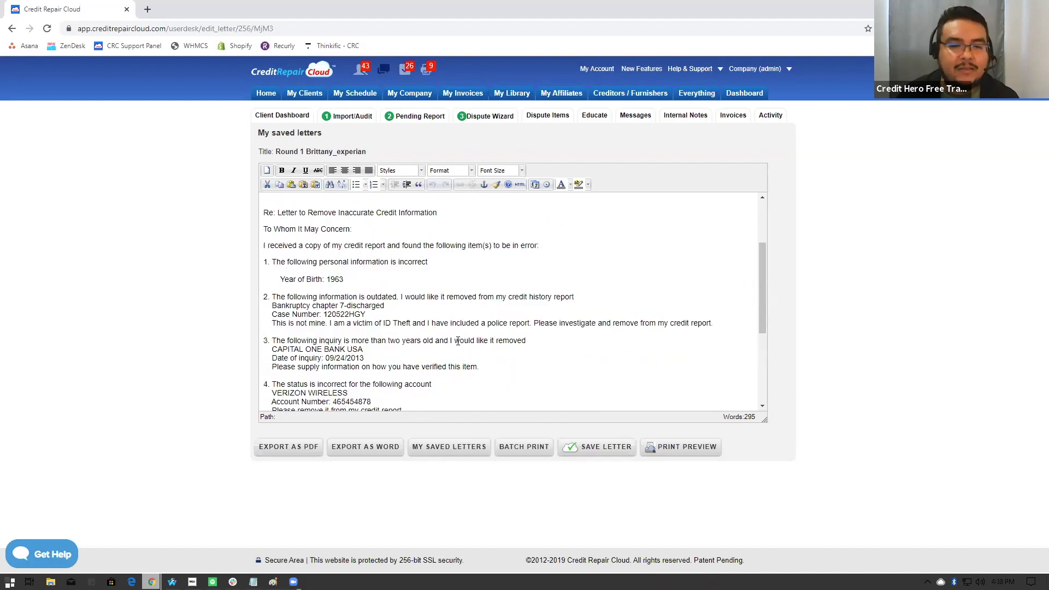
{"action": "scroll", "coordinate": [495, 313], "scroll_direction": "down", "scroll_amount": 10}
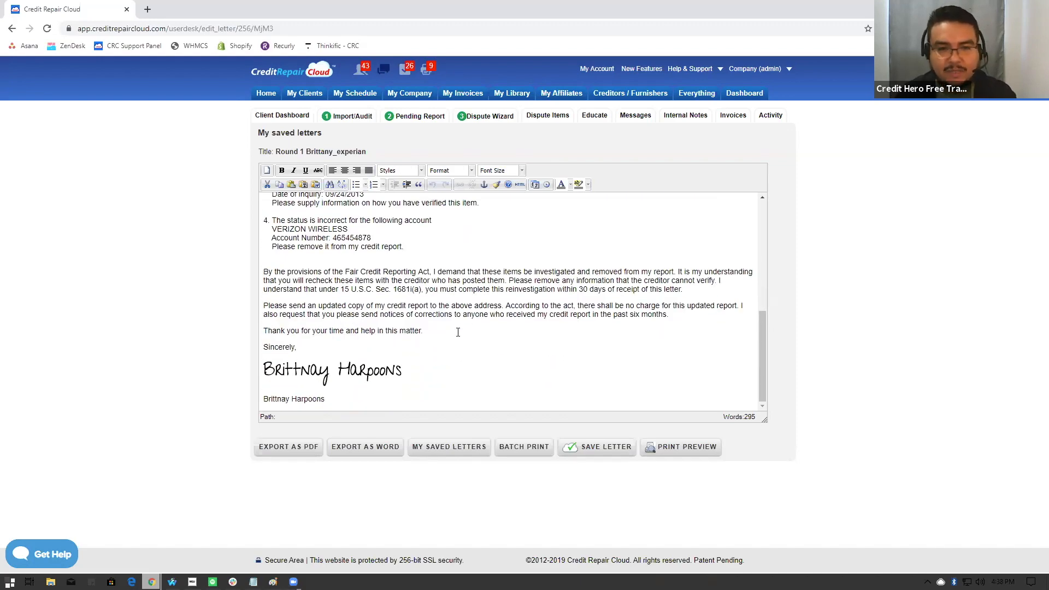
{"action": "left_click", "coordinate": [587, 443]}
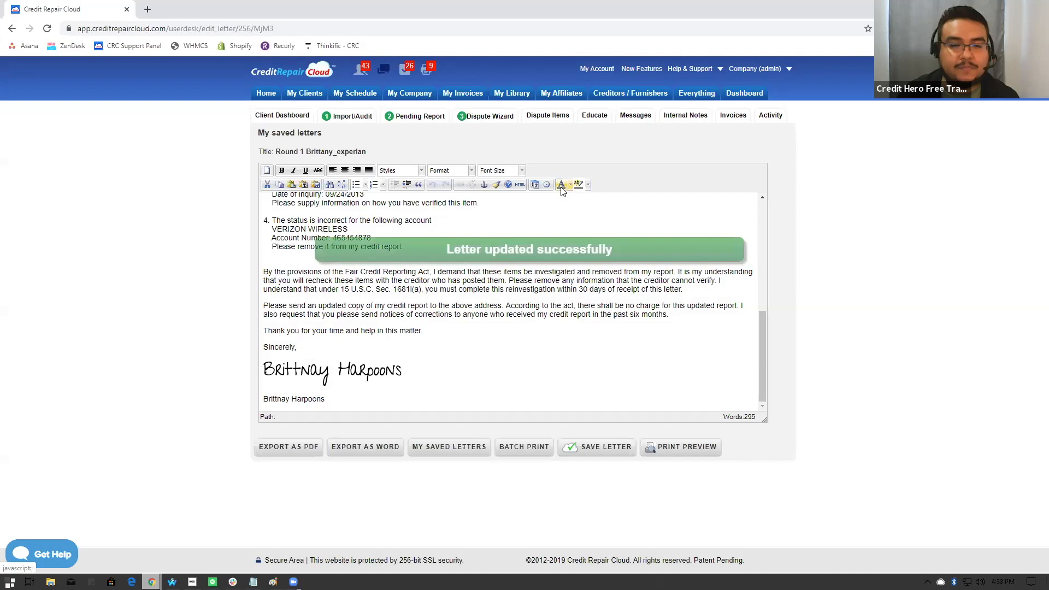
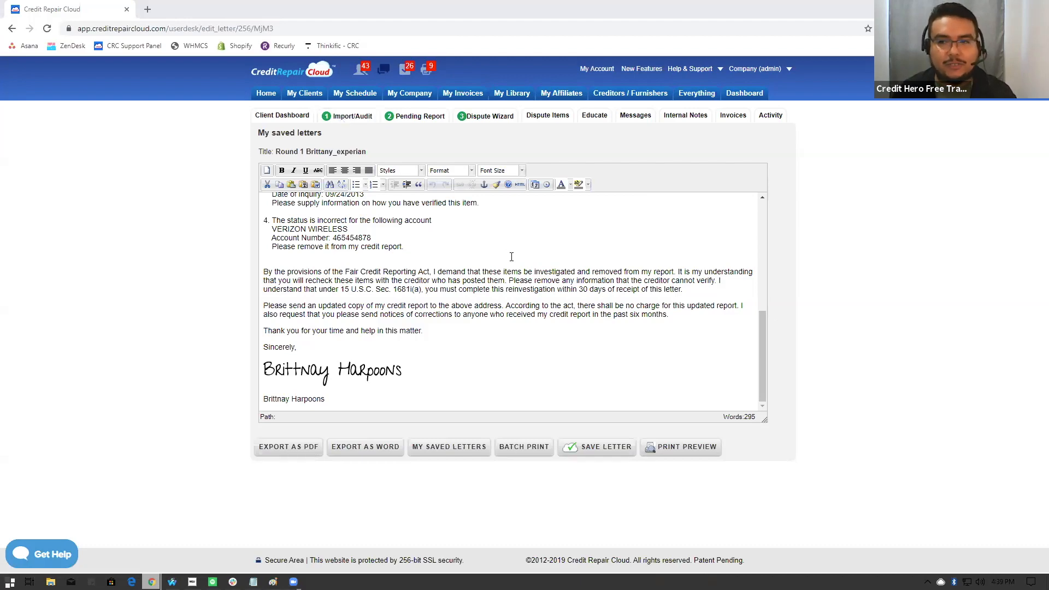
- Leave the Round 1 Experian letter and open the company's Simple Audit template settings
{"action": "scroll", "coordinate": [512, 258], "scroll_direction": "up", "scroll_amount": 10}
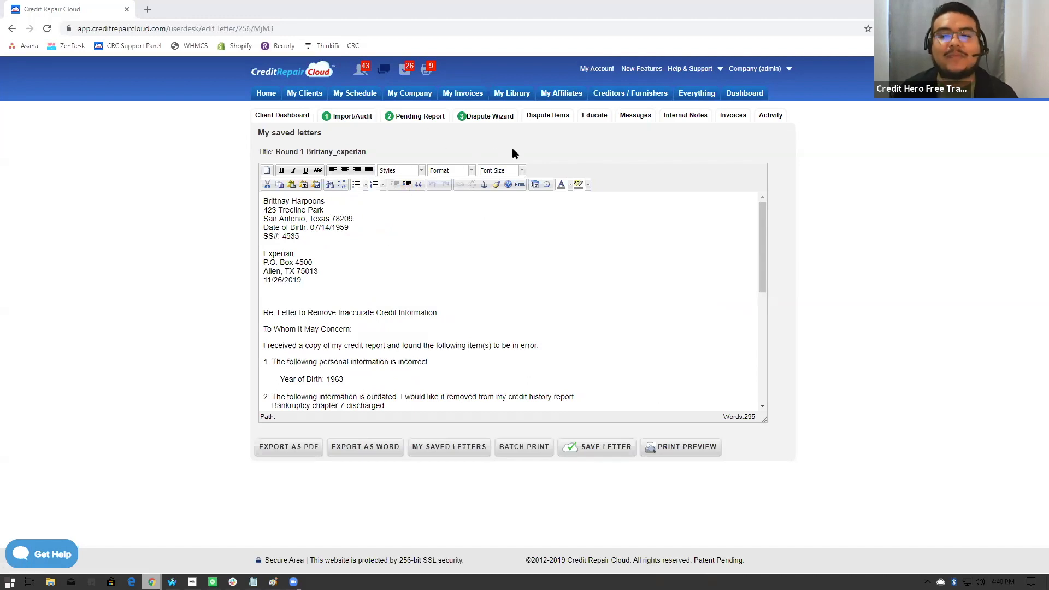
{"action": "left_click", "coordinate": [409, 93]}
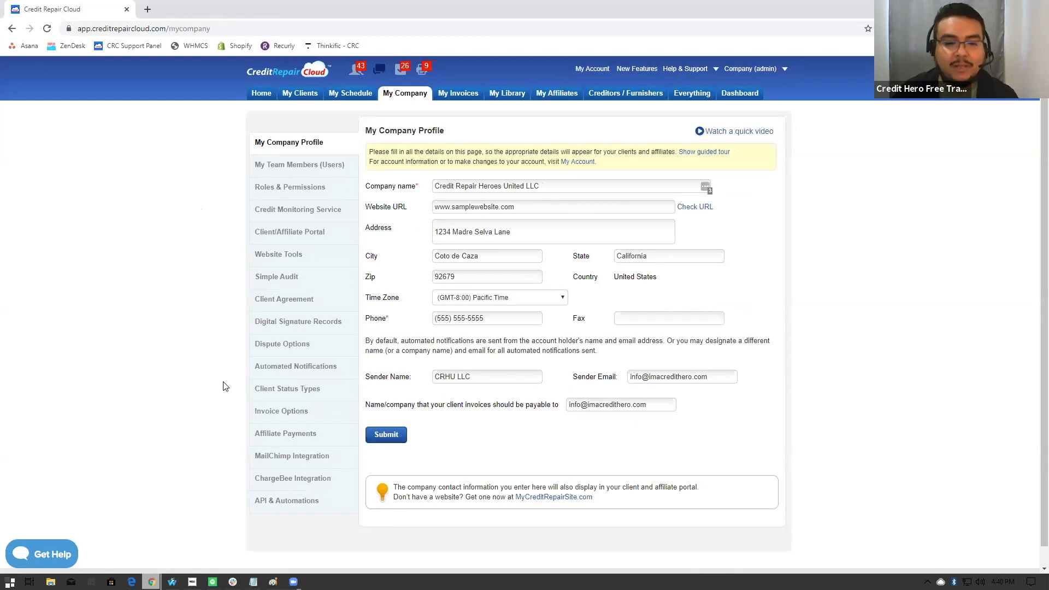
{"action": "left_click", "coordinate": [290, 277]}
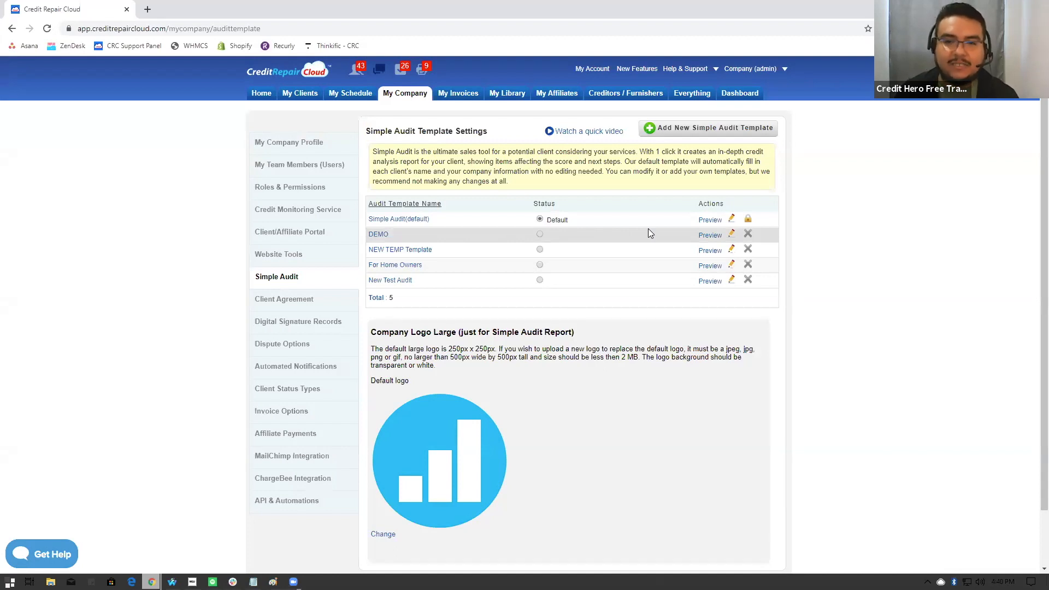
- Replace the default large company logo for the Simple Audit report with the smiling cloud image
{"action": "scroll", "coordinate": [628, 294], "scroll_direction": "down", "scroll_amount": 1}
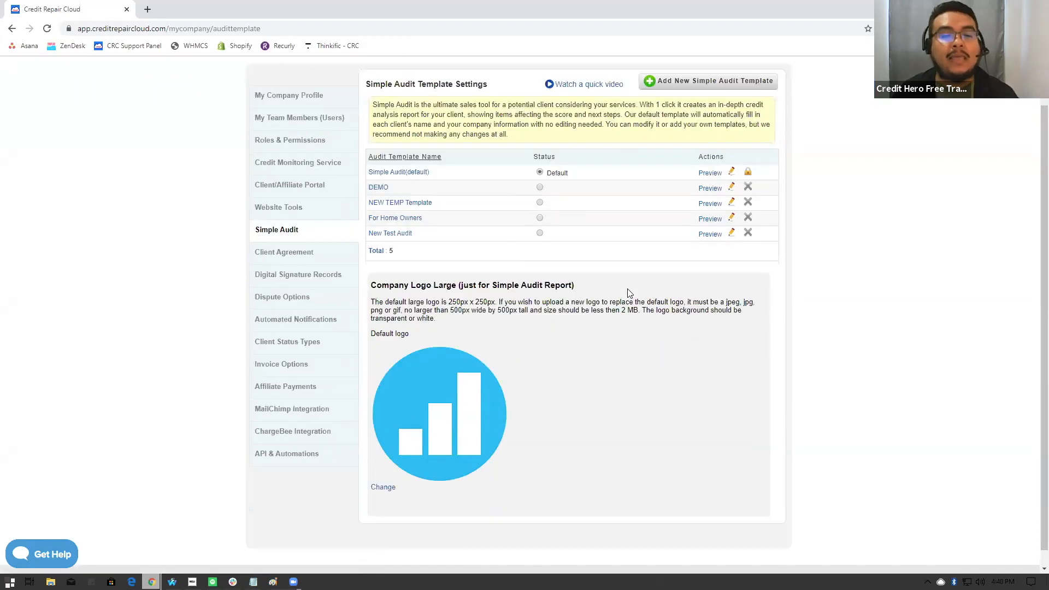
{"action": "scroll", "coordinate": [628, 294], "scroll_direction": "down", "scroll_amount": 1}
{"action": "left_click", "coordinate": [384, 473]}
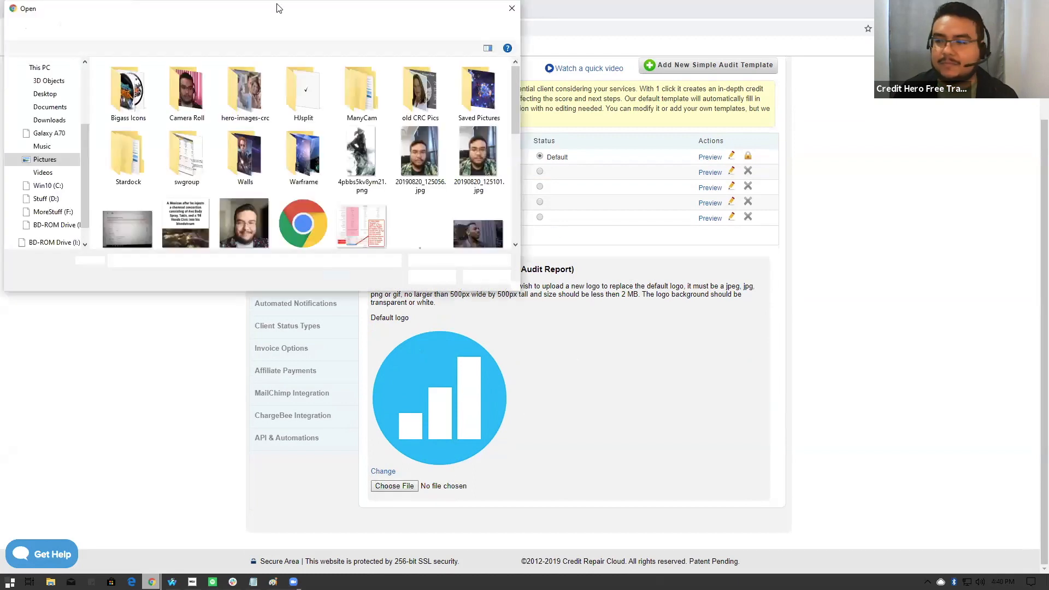
{"action": "left_click_drag", "start_coordinate": [276, 8], "coordinate": [275, 135]}
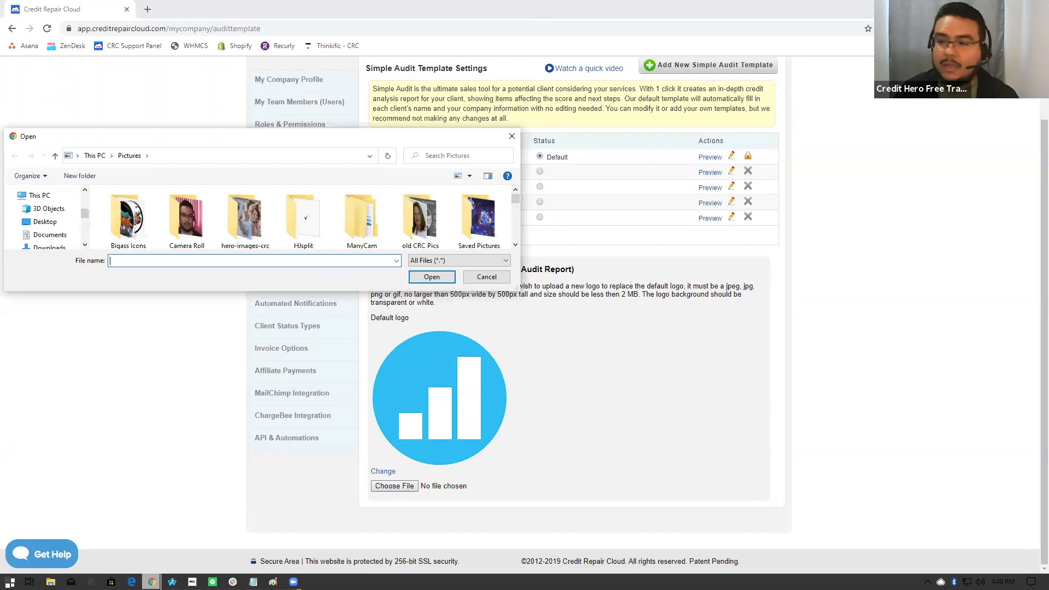
{"action": "key", "text": "Escape"}
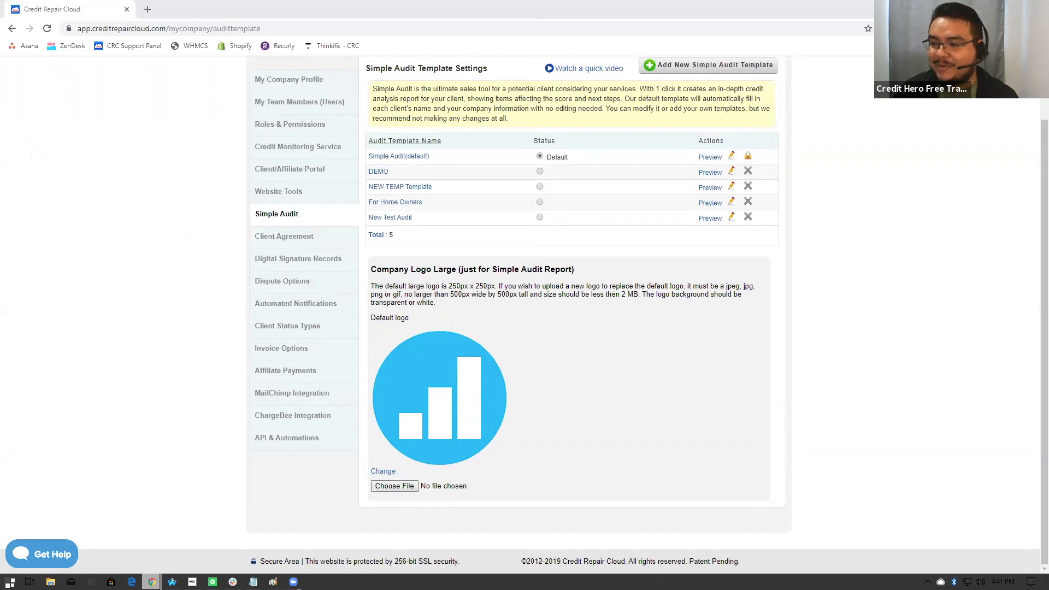
{"action": "left_click", "coordinate": [741, 343]}
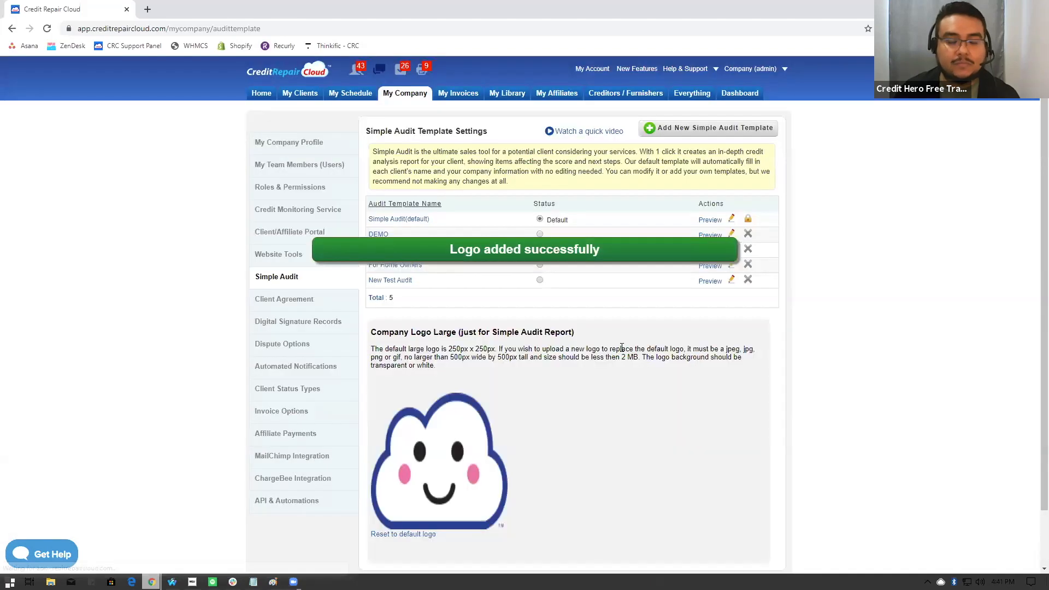
{"action": "scroll", "coordinate": [603, 364], "scroll_direction": "down", "scroll_amount": 2}
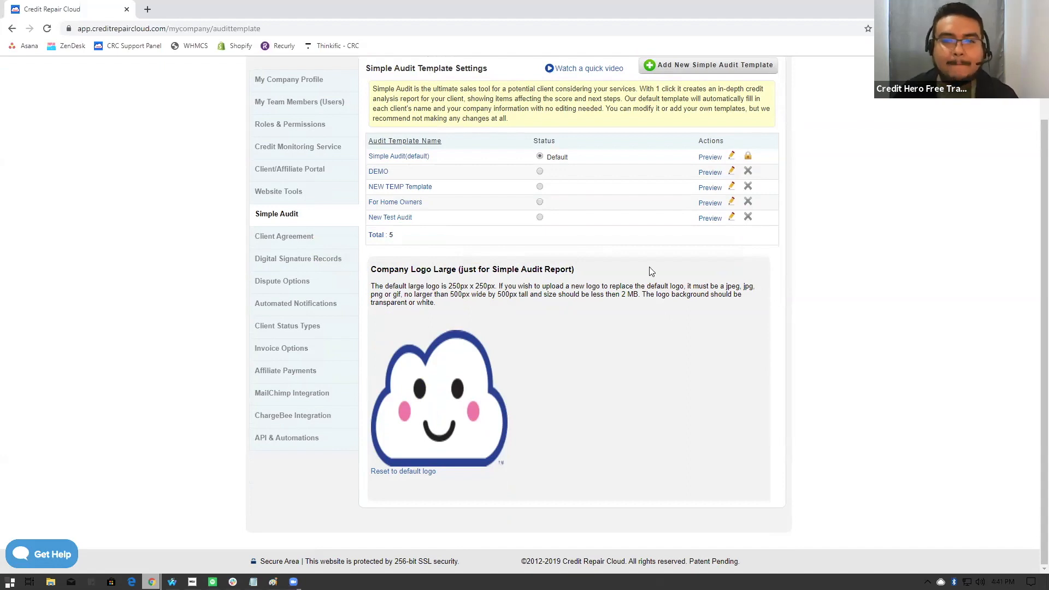
- Start a new Simple Audit template and fill its body with the default template text
{"action": "scroll", "coordinate": [629, 210], "scroll_direction": "up", "scroll_amount": 2}
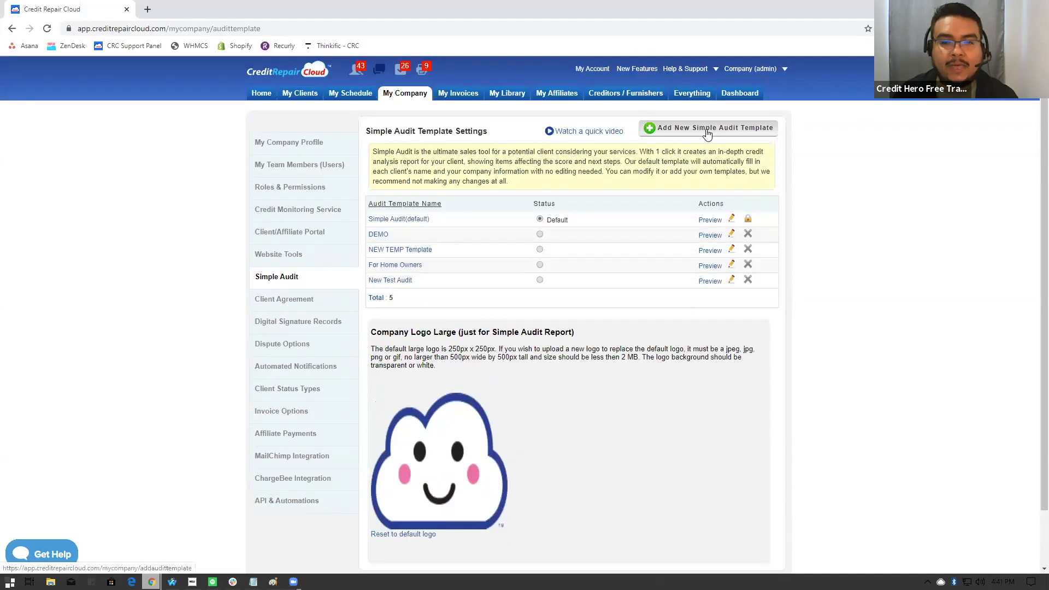
{"action": "left_click", "coordinate": [707, 131]}
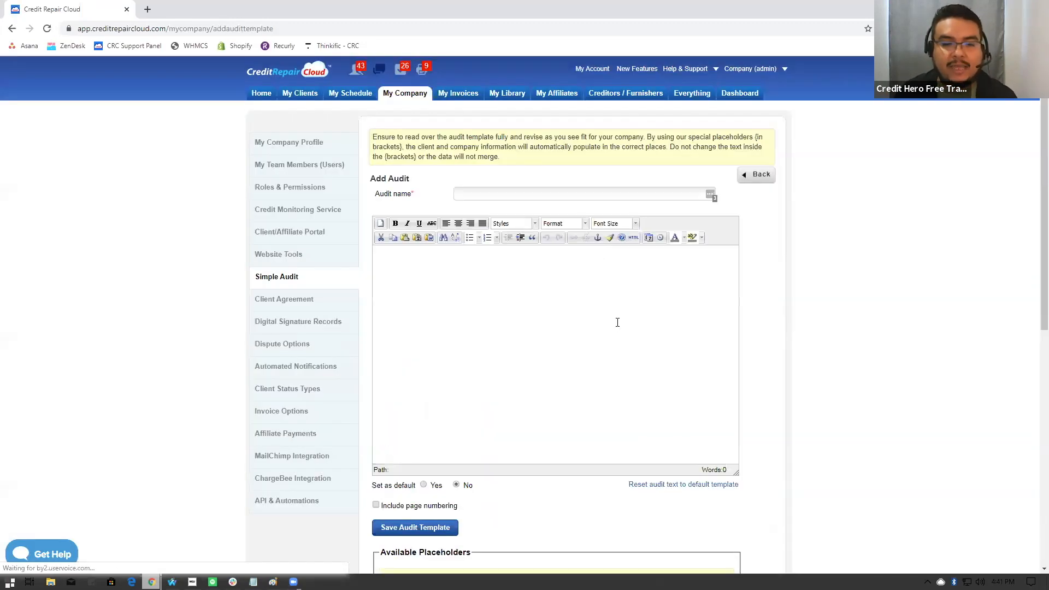
{"action": "scroll", "coordinate": [650, 382], "scroll_direction": "down", "scroll_amount": 1}
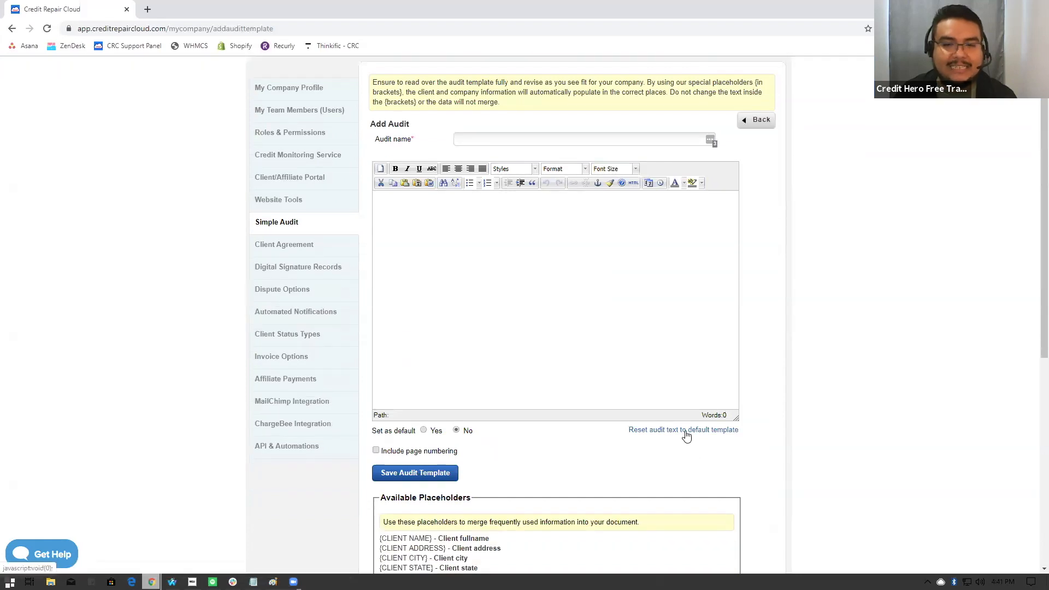
{"action": "left_click", "coordinate": [685, 430]}
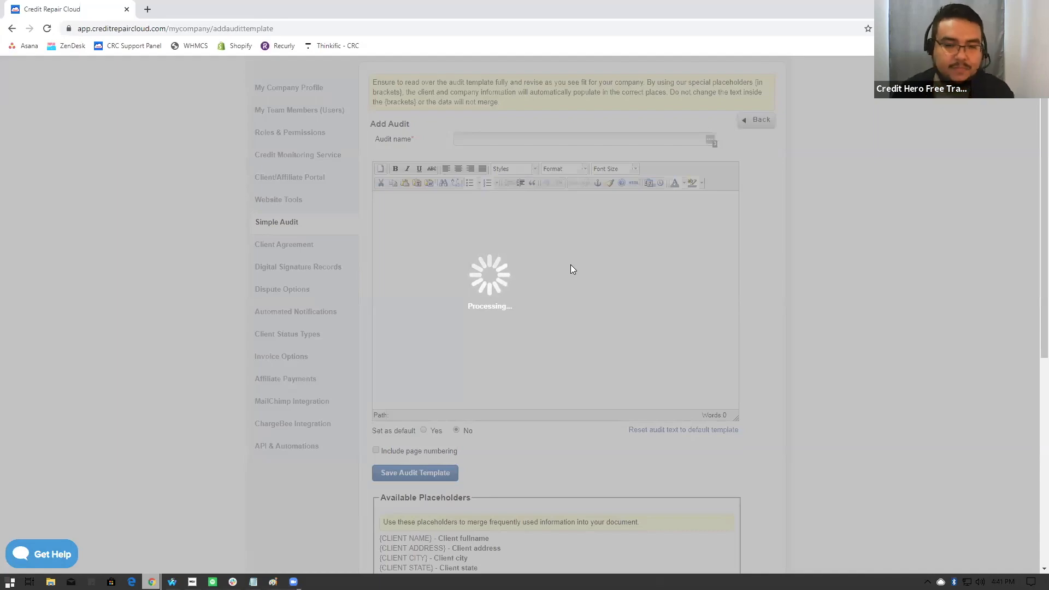
{"action": "scroll", "coordinate": [779, 279], "scroll_direction": "down", "scroll_amount": 1}
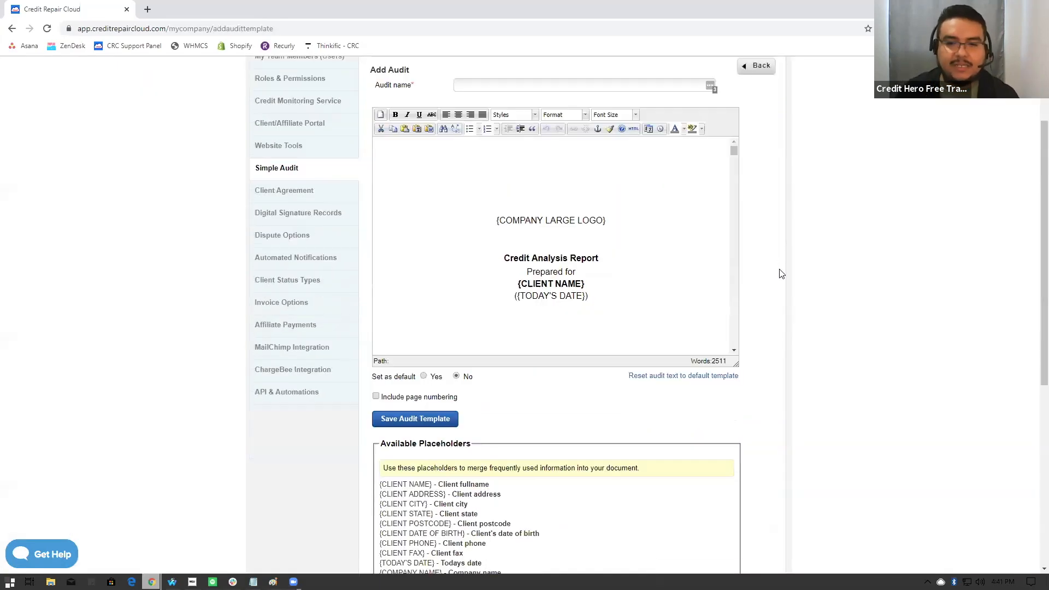
- Examine the large logo placeholder on the template's cover page and the list of available placeholders below the editor
{"action": "left_click_drag", "start_coordinate": [498, 165], "coordinate": [606, 165]}
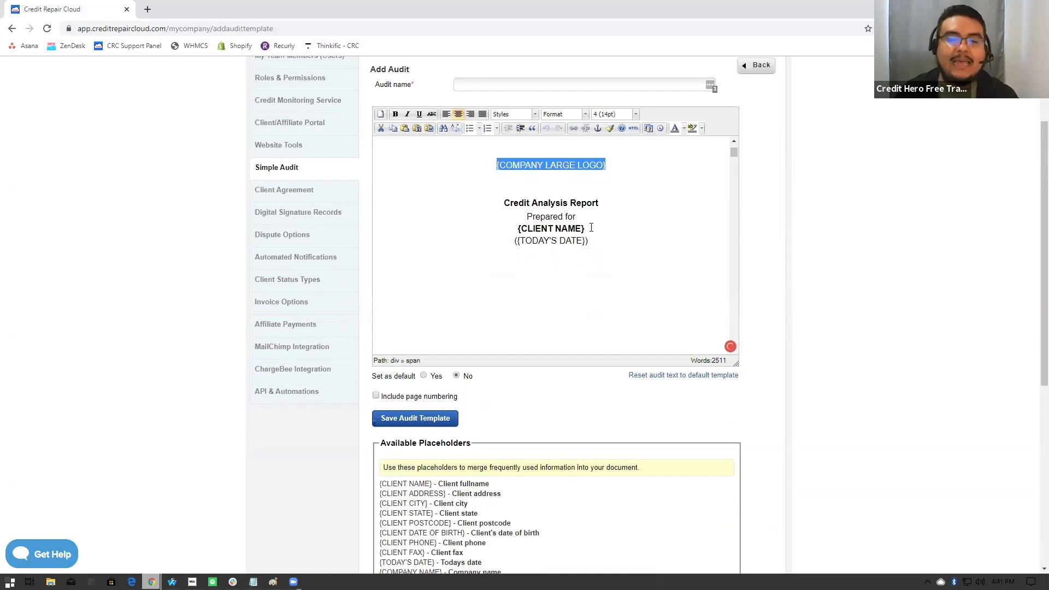
{"action": "scroll", "coordinate": [590, 230], "scroll_direction": "down", "scroll_amount": 1}
{"action": "scroll", "coordinate": [581, 453], "scroll_direction": "down", "scroll_amount": 2}
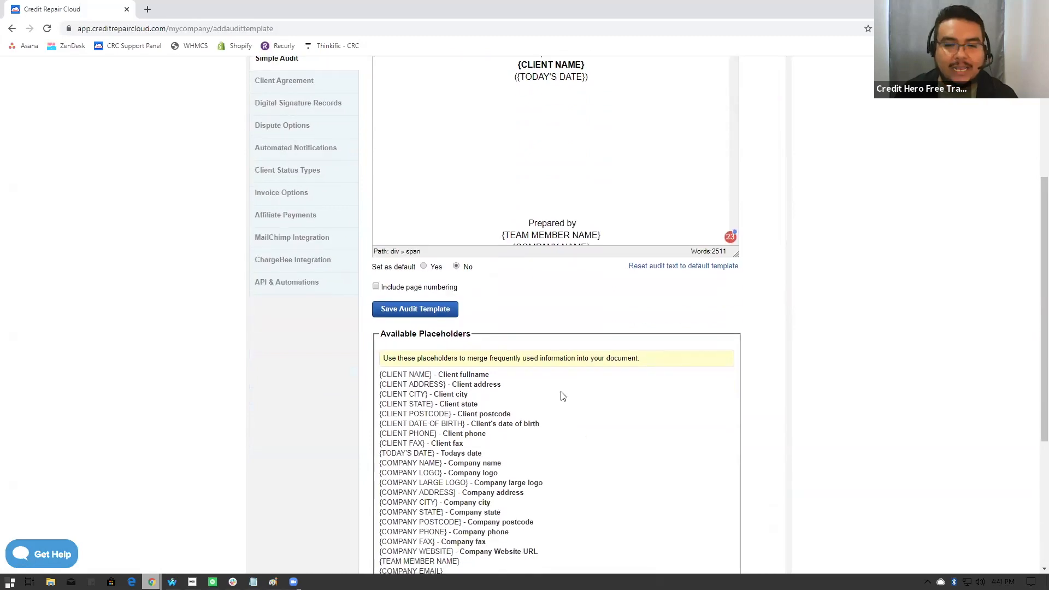
{"action": "scroll", "coordinate": [512, 402], "scroll_direction": "down", "scroll_amount": 1}
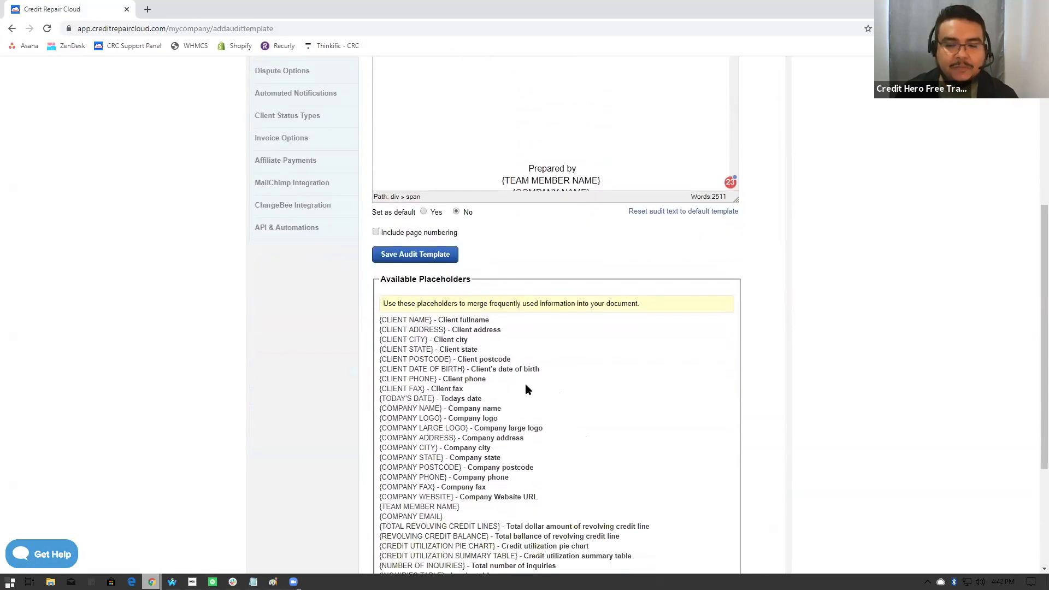
{"action": "scroll", "coordinate": [547, 334], "scroll_direction": "down", "scroll_amount": 1}
{"action": "scroll", "coordinate": [554, 290], "scroll_direction": "down", "scroll_amount": 1}
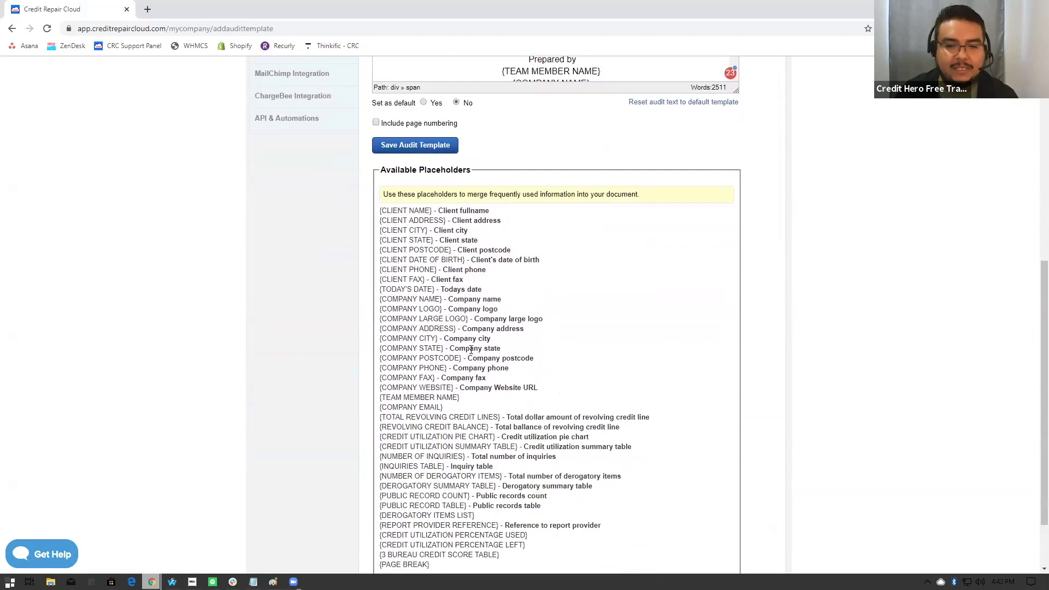
{"action": "left_click_drag", "start_coordinate": [499, 417], "coordinate": [380, 417]}
{"action": "scroll", "coordinate": [556, 323], "scroll_direction": "up", "scroll_amount": 3}
{"action": "scroll", "coordinate": [619, 166], "scroll_direction": "down", "scroll_amount": 5}
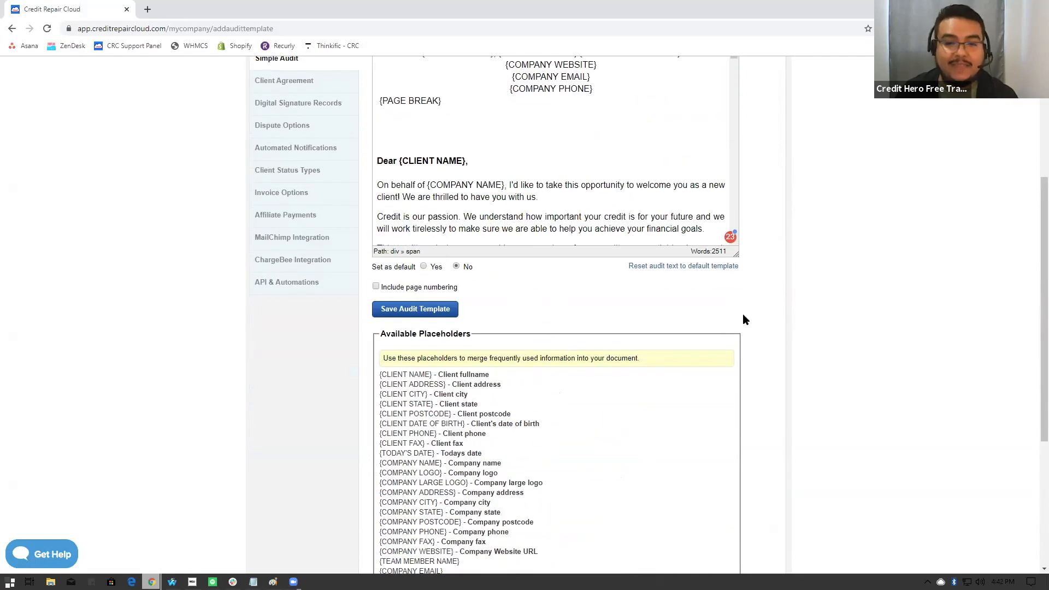
- Name the new audit template "Simple audit test"
{"action": "scroll", "coordinate": [762, 321], "scroll_direction": "up", "scroll_amount": 3}
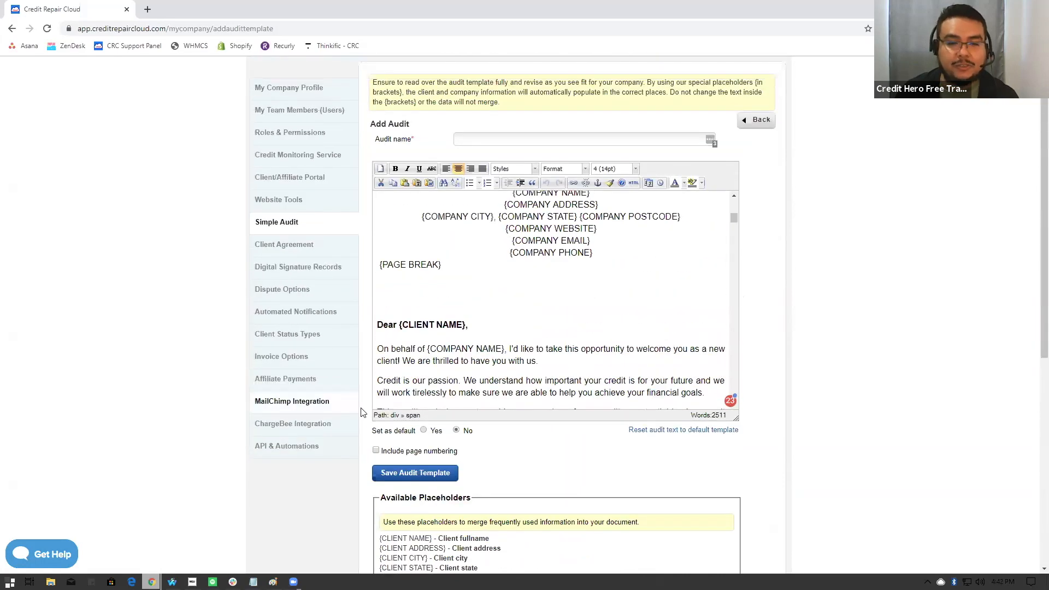
{"action": "left_click", "coordinate": [471, 140]}
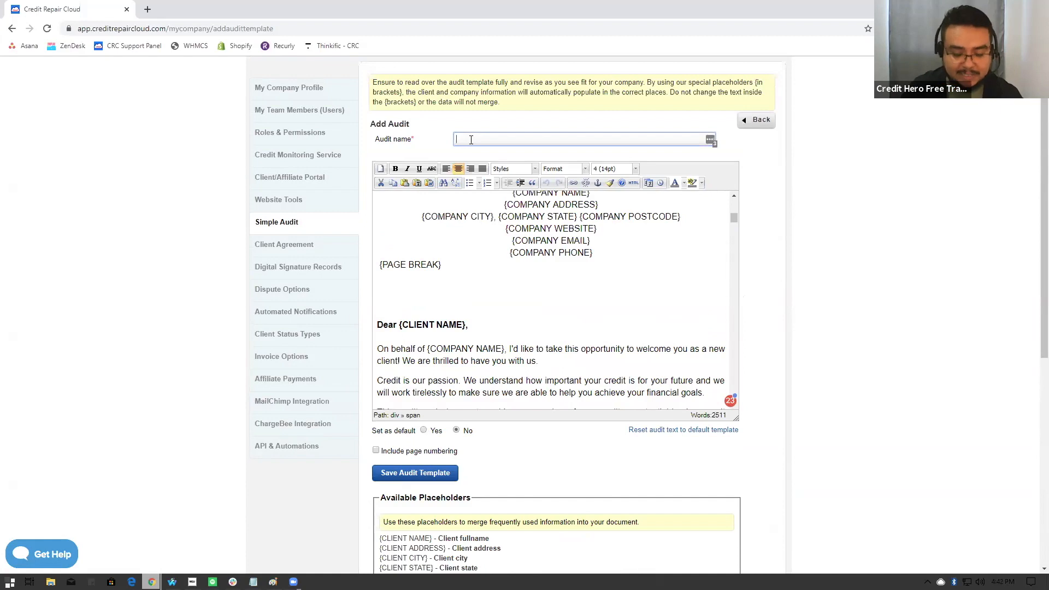
{"action": "type", "text": "Simple audit"}
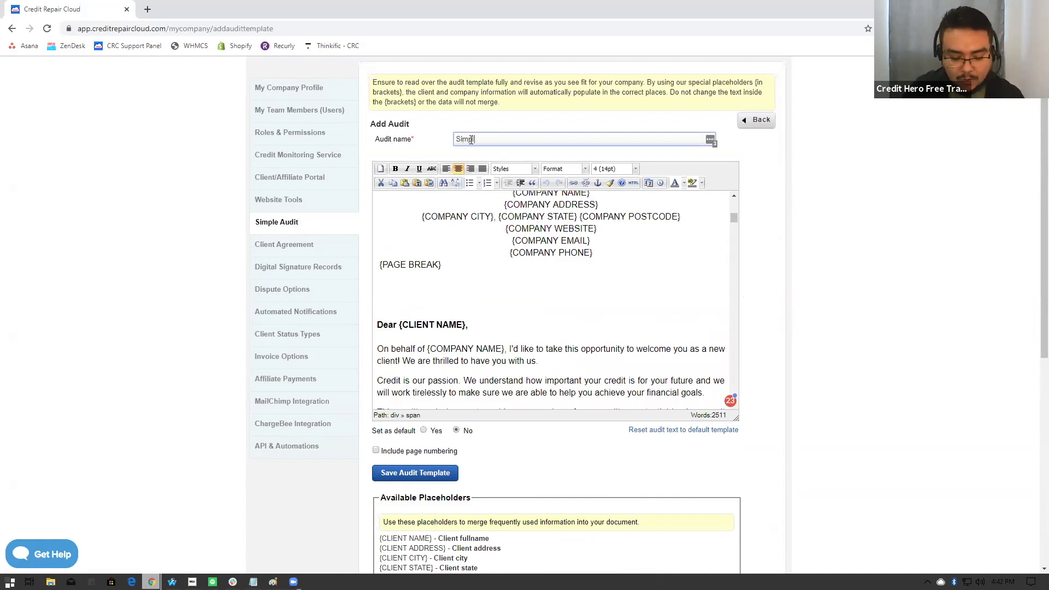
{"action": "key", "text": "BackSpace"}
{"action": "type", "text": "s"}
{"action": "key", "text": "BackSpace"}
{"action": "key", "text": "BackSpace"}
{"action": "type", "text": "t test"}
- Delete the car picture from the "What a Low Credit Score Costs you" section of the audit template
{"action": "scroll", "coordinate": [600, 257], "scroll_direction": "down", "scroll_amount": 5}
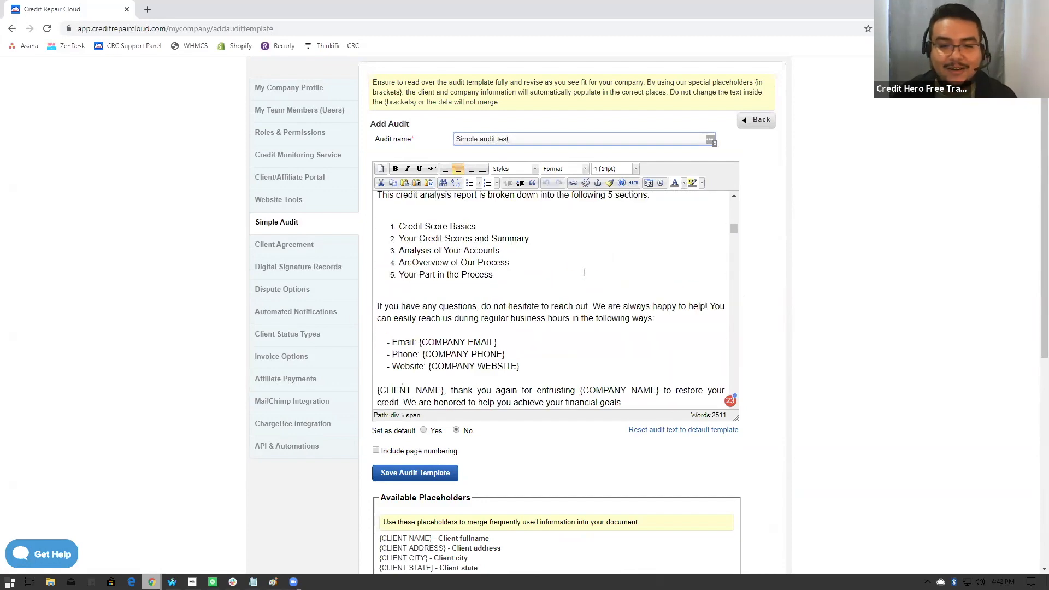
{"action": "scroll", "coordinate": [584, 272], "scroll_direction": "down", "scroll_amount": 2}
{"action": "scroll", "coordinate": [587, 261], "scroll_direction": "down", "scroll_amount": 6}
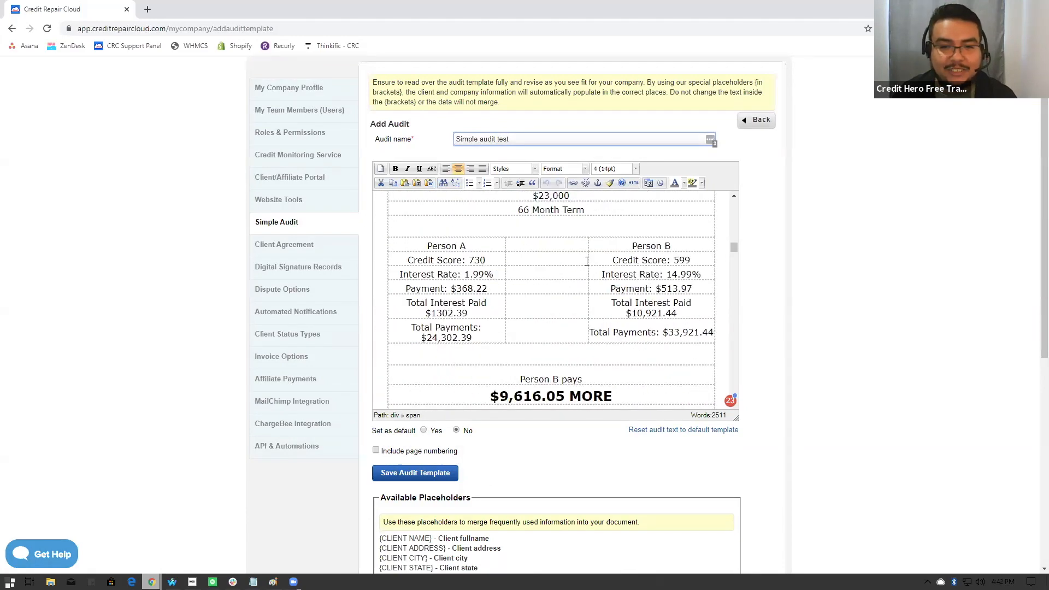
{"action": "scroll", "coordinate": [588, 266], "scroll_direction": "up", "scroll_amount": 3}
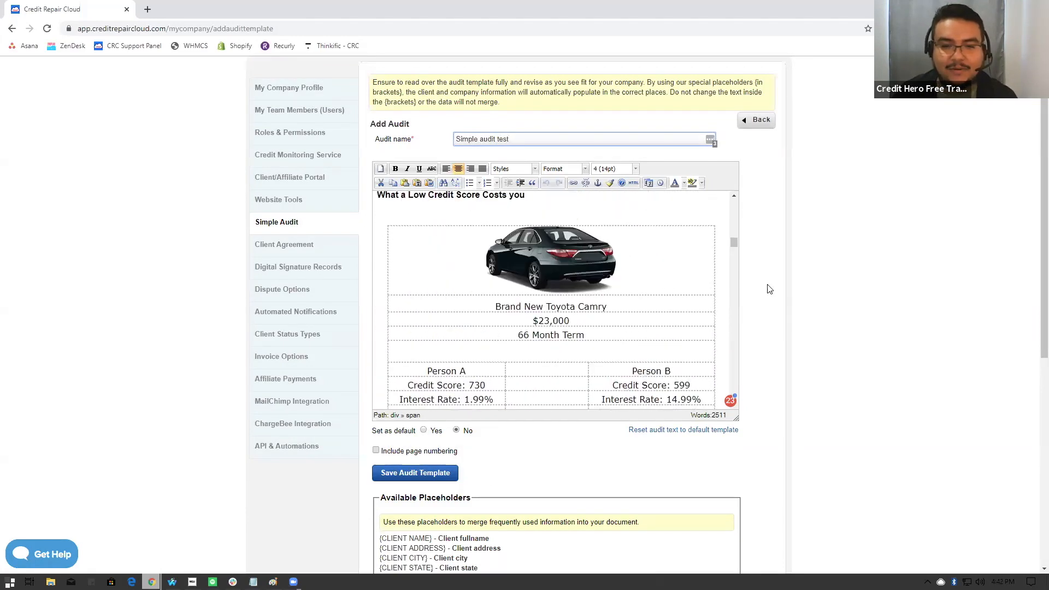
{"action": "scroll", "coordinate": [769, 289], "scroll_direction": "up", "scroll_amount": 1}
{"action": "left_click", "coordinate": [642, 306]}
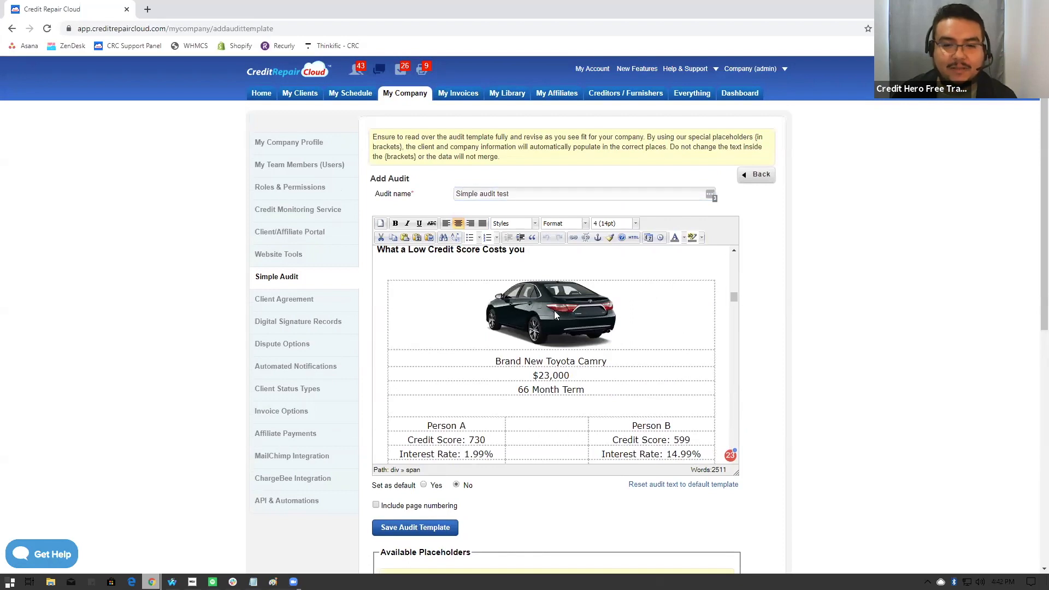
{"action": "left_click", "coordinate": [537, 310]}
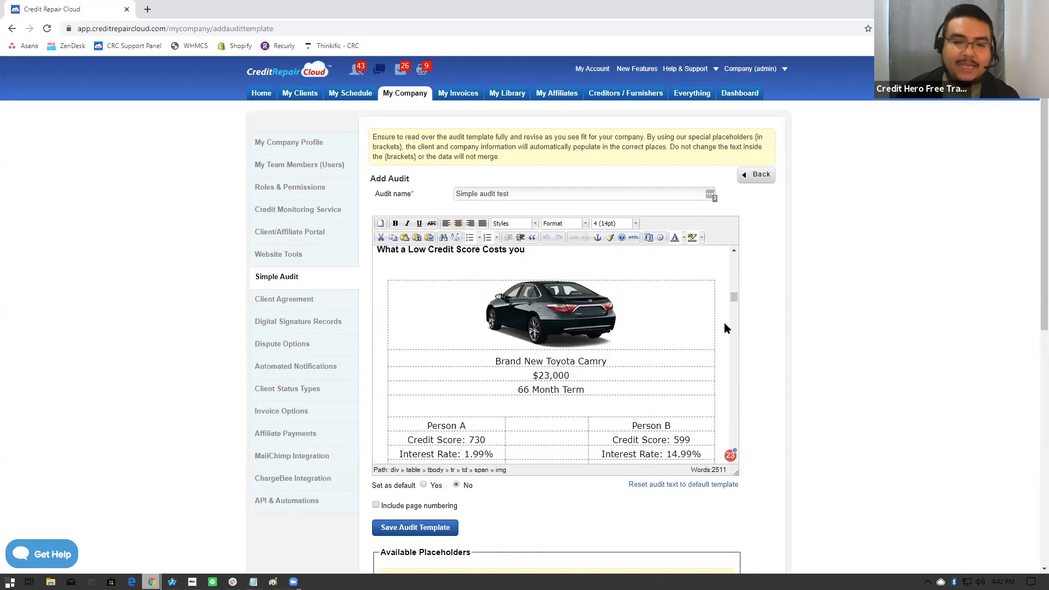
{"action": "key", "text": "Delete"}
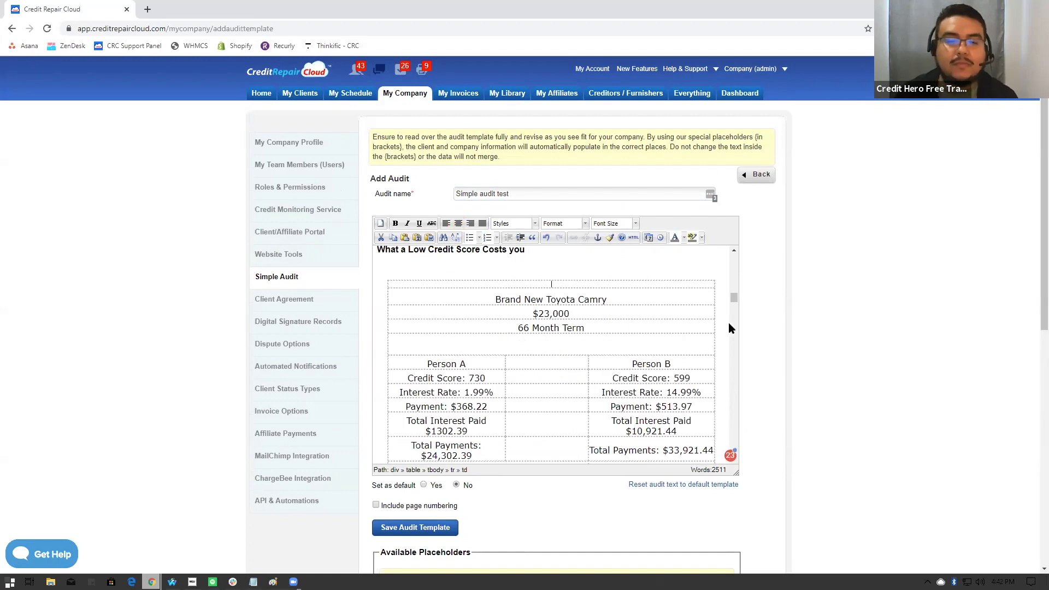
- Select the car's price figure in the audit template, and return to the Simple Audit settings without saving the template
{"action": "left_click_drag", "start_coordinate": [569, 314], "coordinate": [539, 312]}
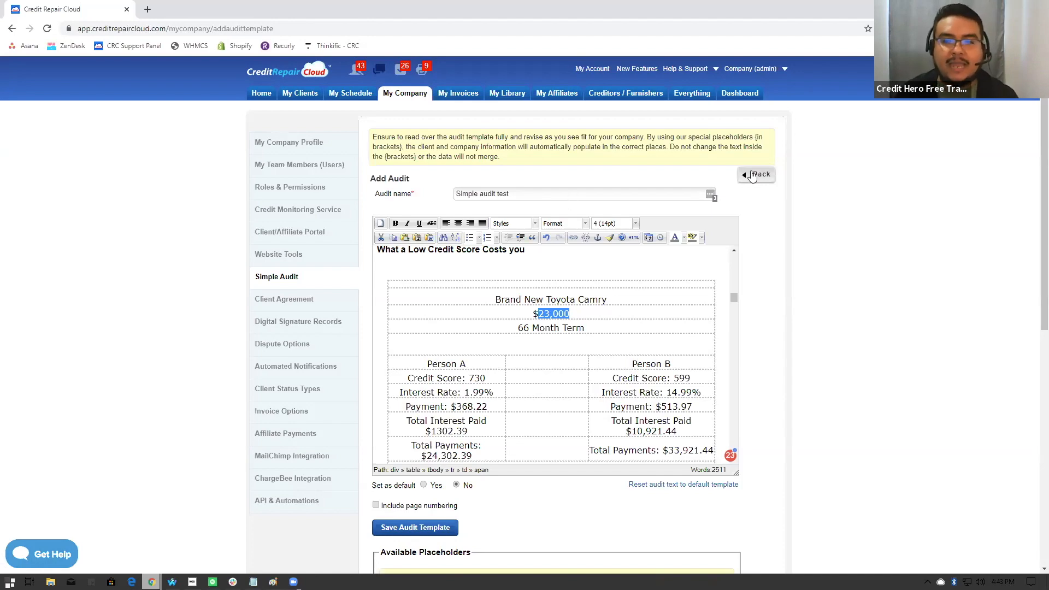
{"action": "scroll", "coordinate": [752, 213], "scroll_direction": "down", "scroll_amount": 5}
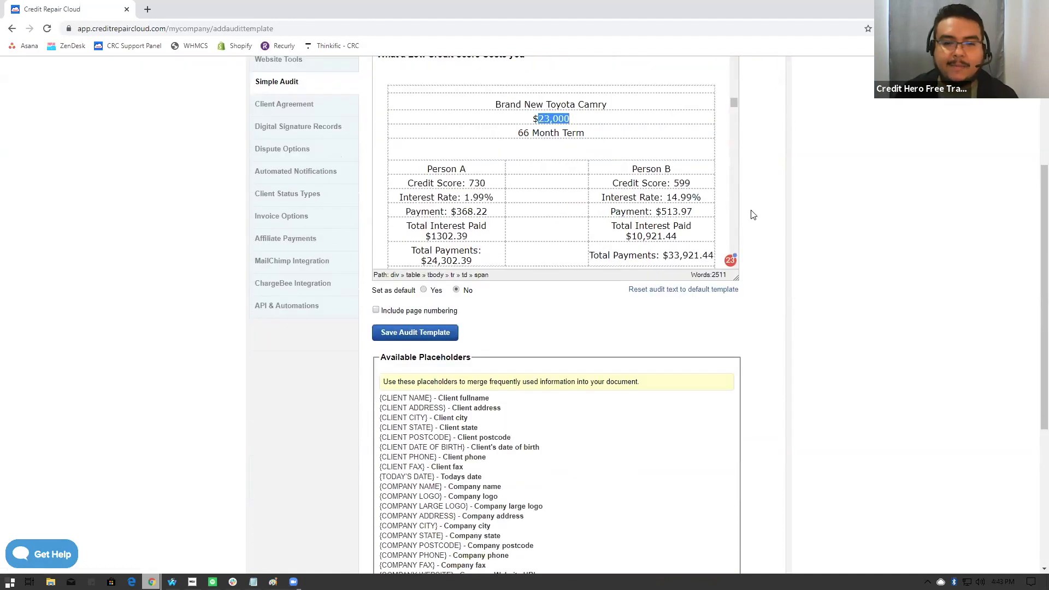
{"action": "scroll", "coordinate": [752, 213], "scroll_direction": "down", "scroll_amount": 4}
{"action": "scroll", "coordinate": [752, 213], "scroll_direction": "up", "scroll_amount": 9}
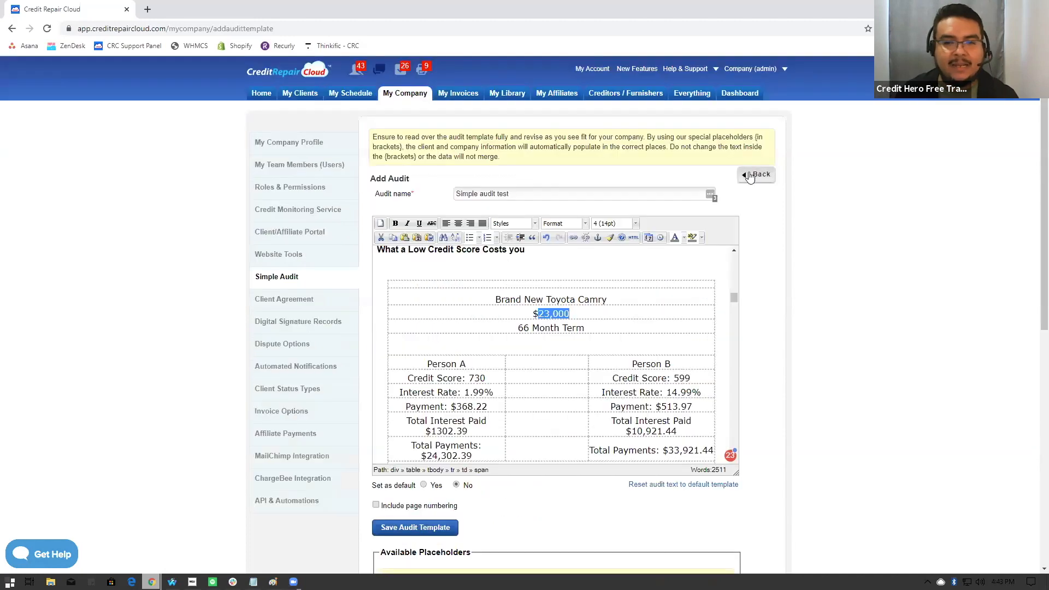
{"action": "left_click", "coordinate": [751, 175]}
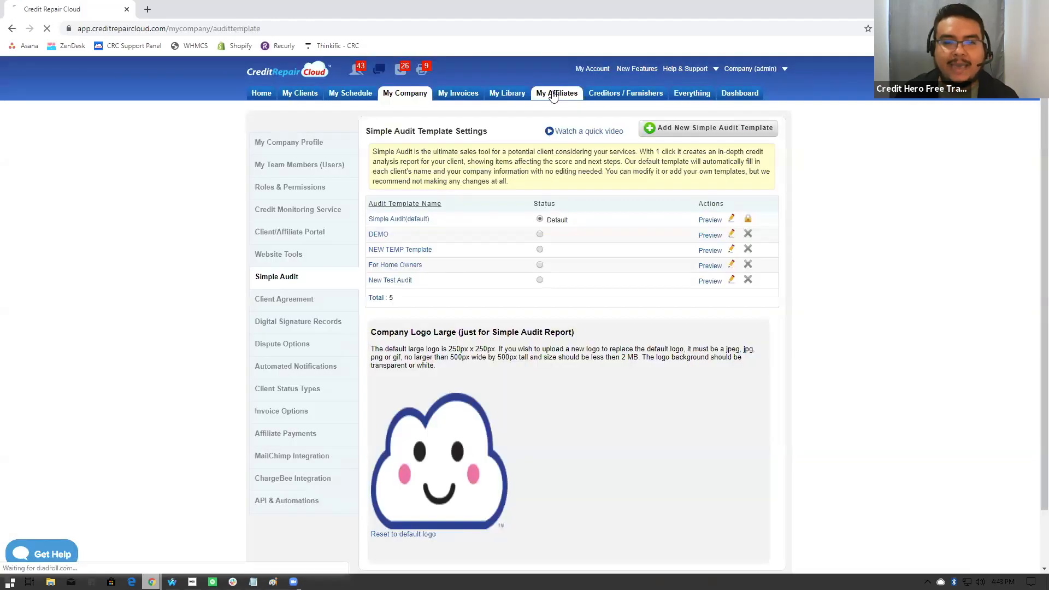
- Open the affiliate partners list, check for new messages, and open the page with all secure messages
{"action": "left_click", "coordinate": [553, 94]}
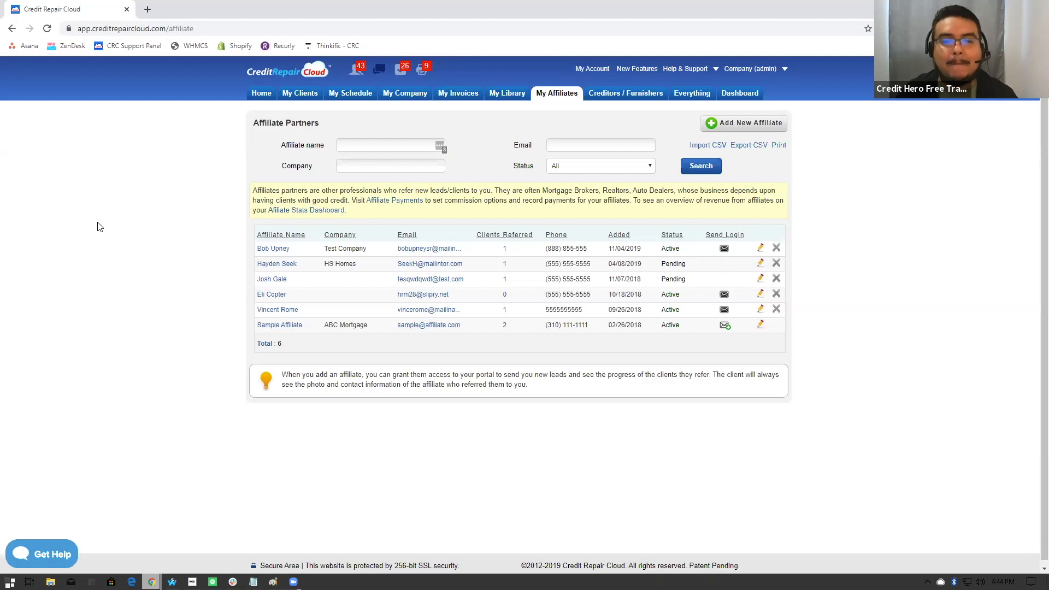
{"action": "left_click", "coordinate": [380, 73]}
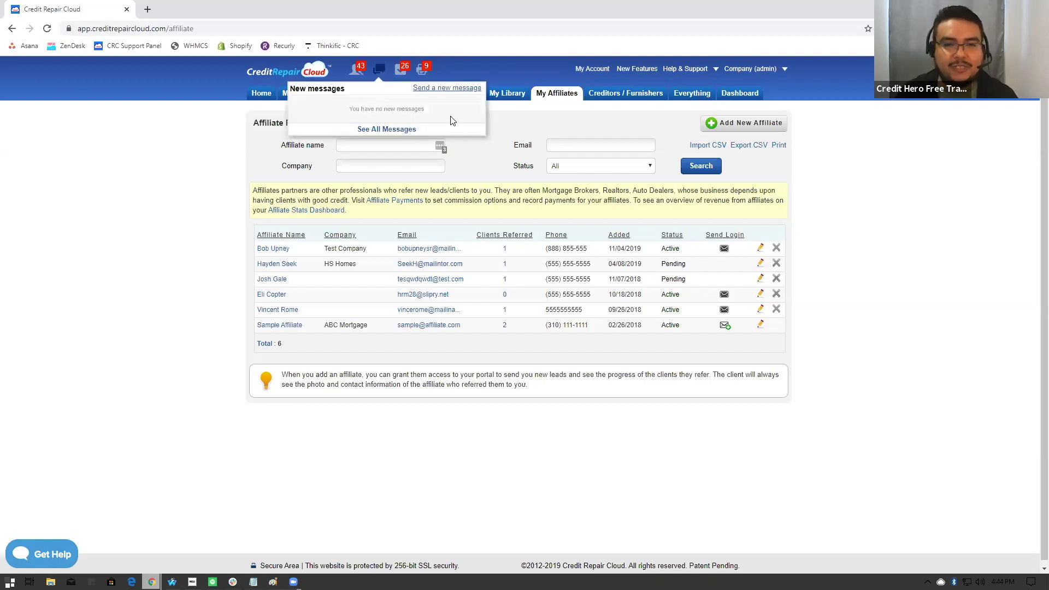
{"action": "left_click", "coordinate": [376, 132]}
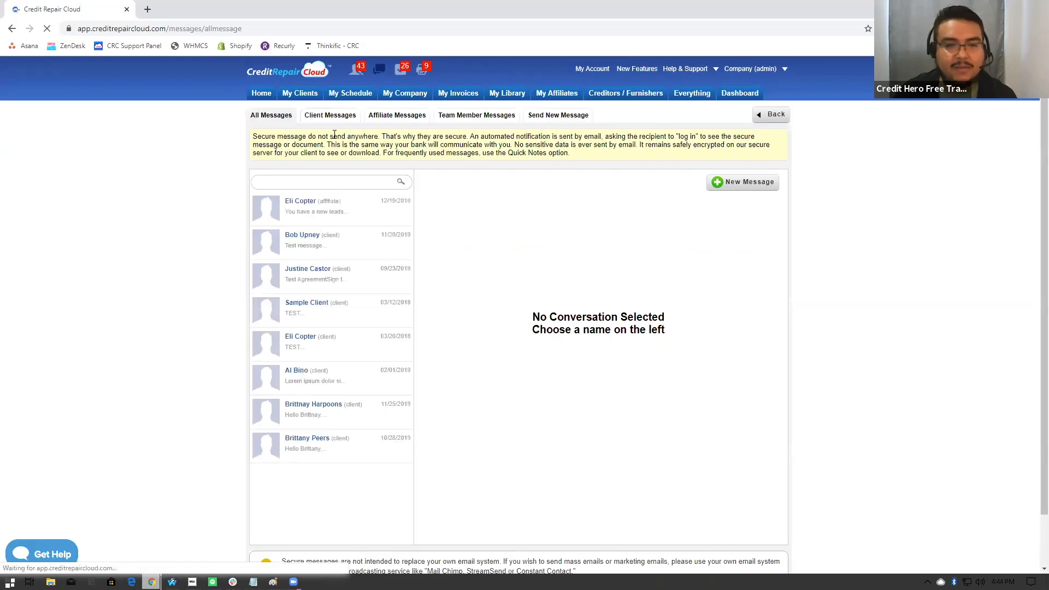
- Read the affiliate's conversation in the affiliate messages and check the new leads notifications
{"action": "left_click", "coordinate": [389, 118]}
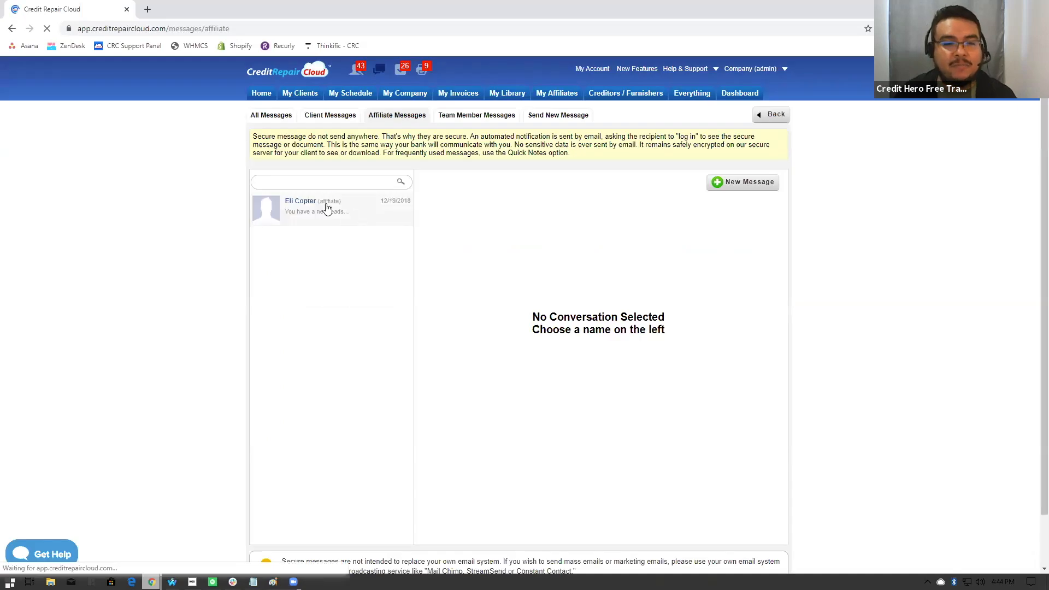
{"action": "left_click", "coordinate": [362, 208]}
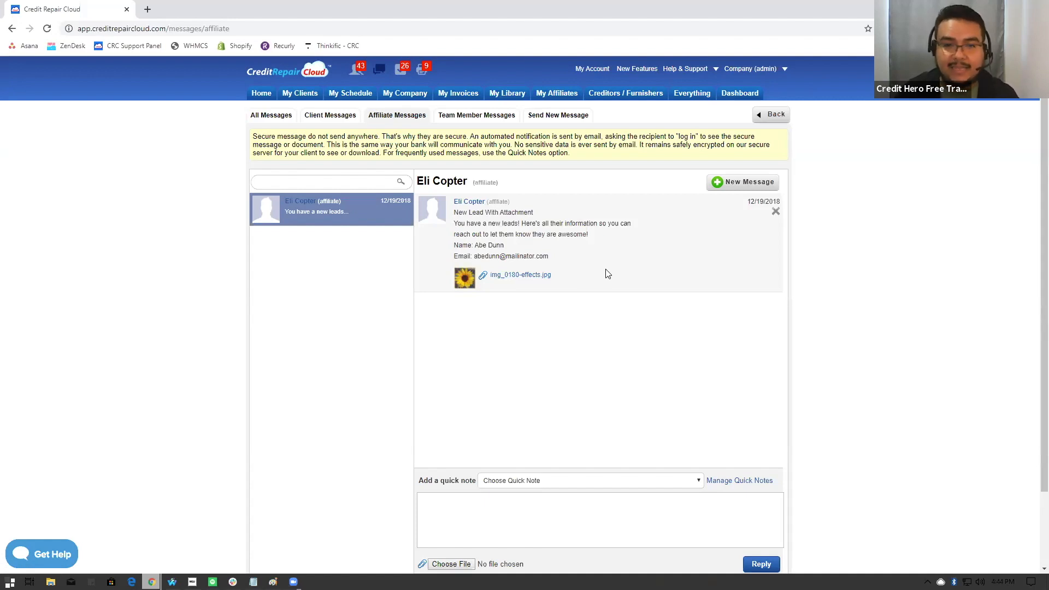
{"action": "left_click", "coordinate": [356, 70]}
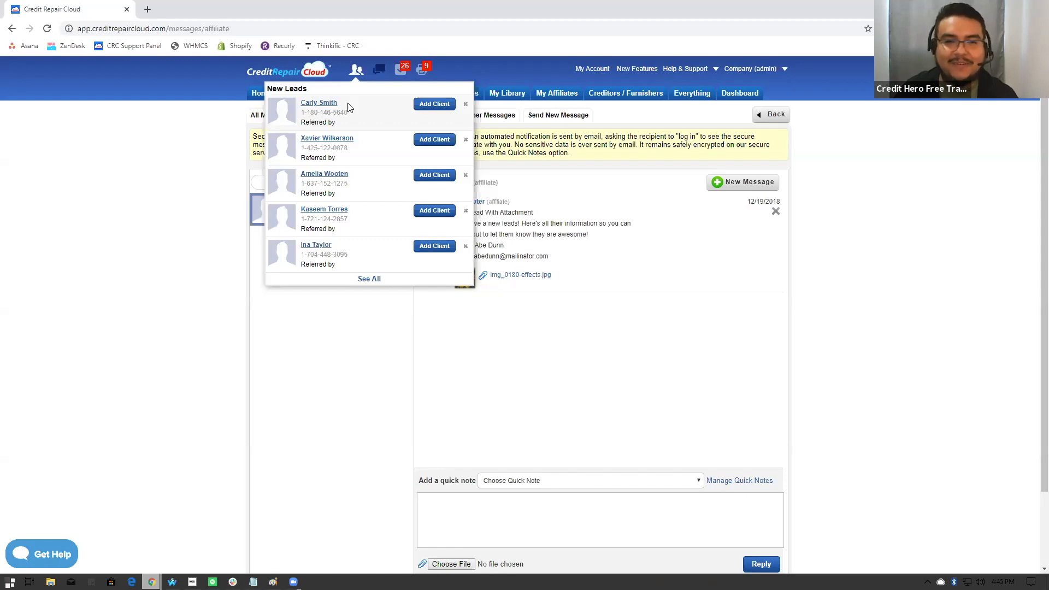
{"action": "left_click", "coordinate": [179, 244]}
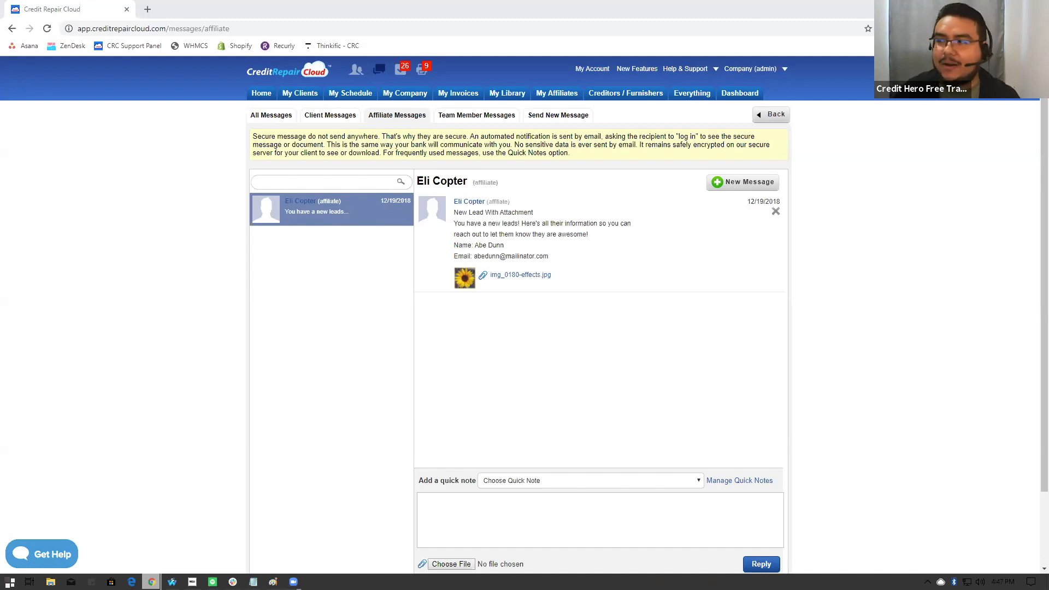
- Open the Credit Repair Expo 2020 page creditrepairexpo.com/get-your-ticket-now-for-2020 in a new browser tab and select its web address
{"action": "left_click", "coordinate": [148, 9]}
{"action": "type", "text": "xpo"}
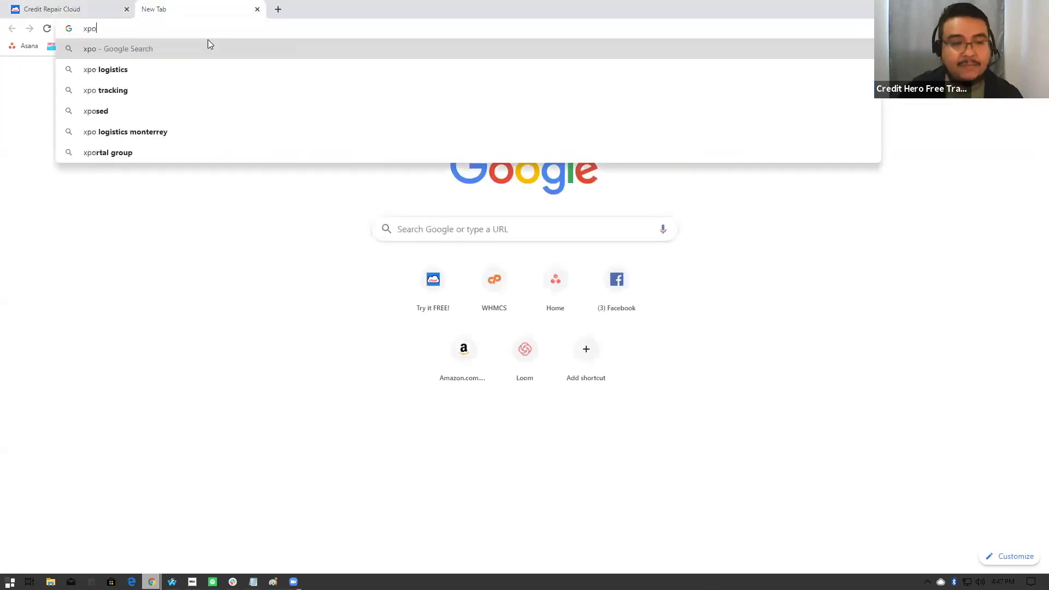
{"action": "key", "text": "Home"}
{"action": "type", "text": "w"}
{"action": "key", "text": "BackSpace"}
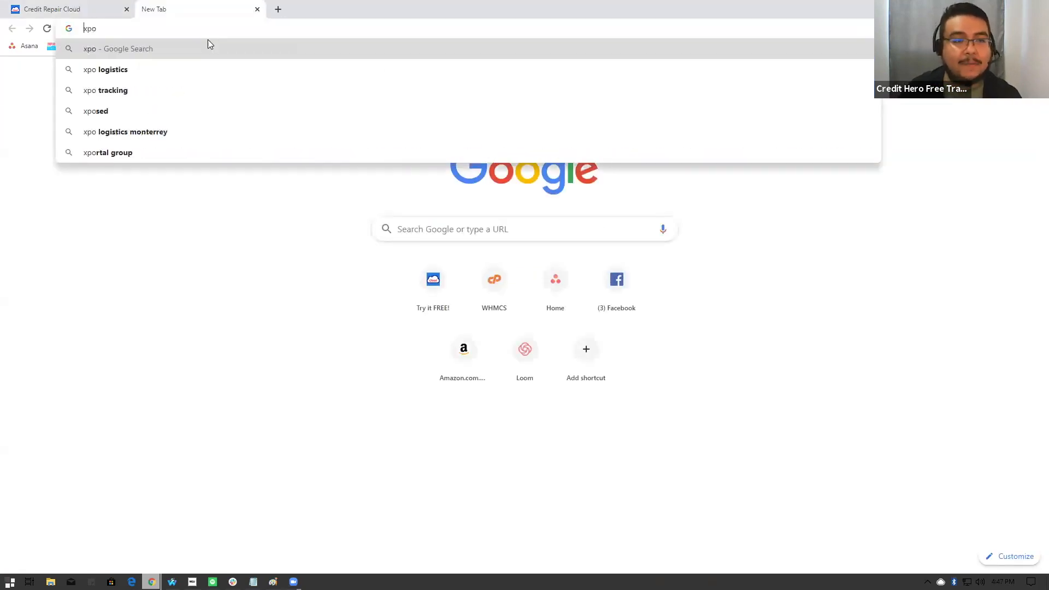
{"action": "type", "text": "e"}
{"action": "key", "text": "Down"}
{"action": "key", "text": "Down"}
{"action": "key", "text": "Down"}
{"action": "key", "text": "Down"}
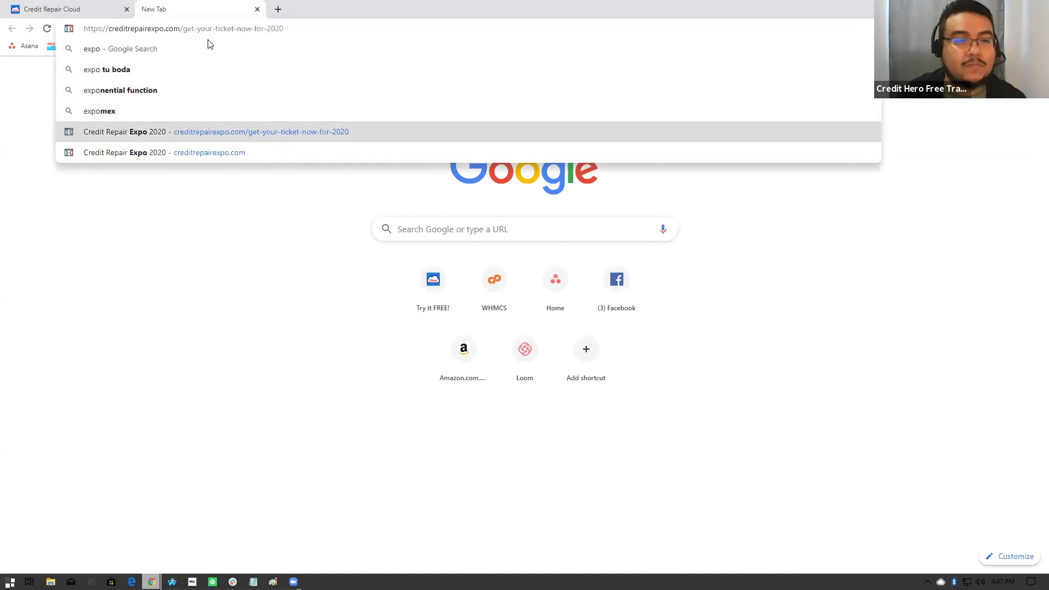
{"action": "key", "text": "Return"}
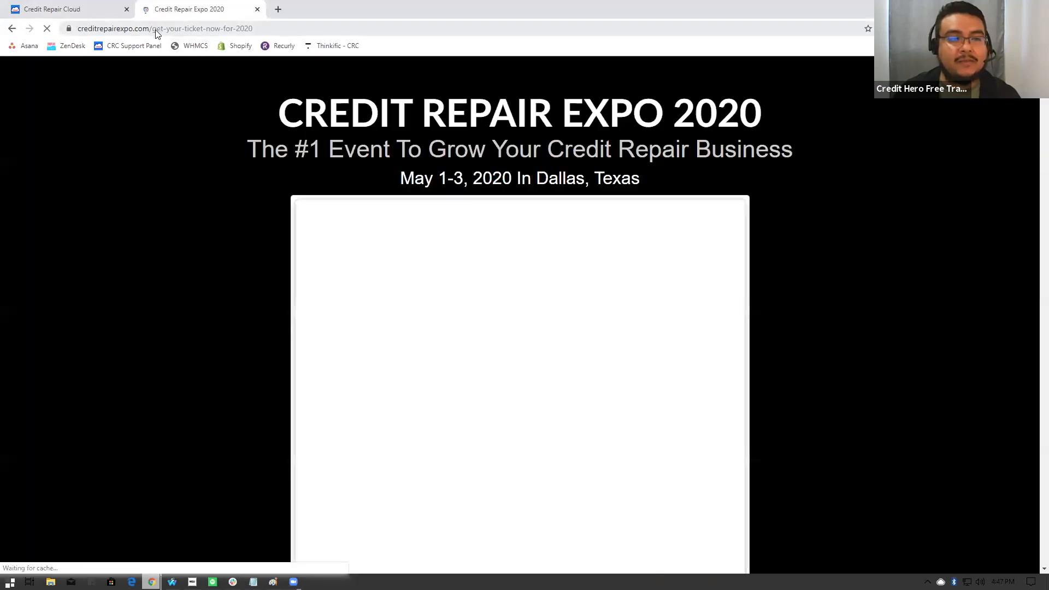
{"action": "left_click", "coordinate": [156, 30]}
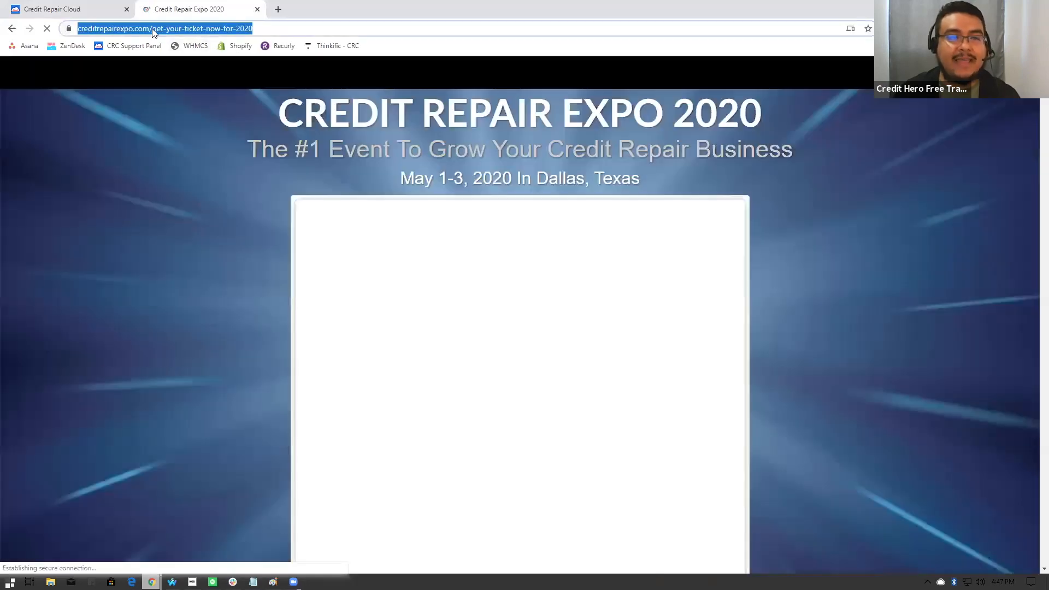
{"action": "left_click", "coordinate": [154, 30]}
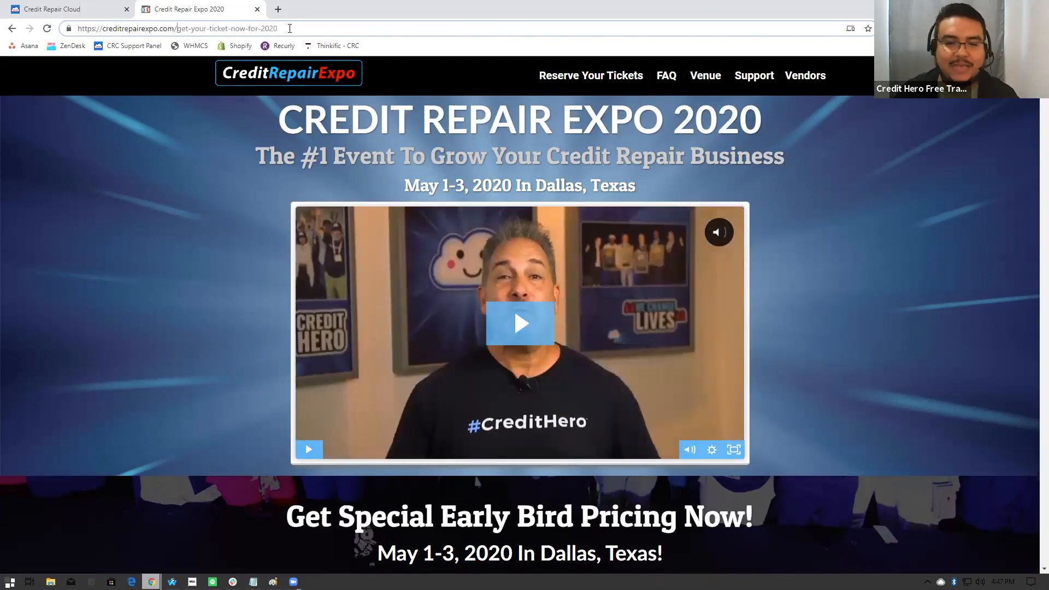
- Review the Expo page from the early bird pricing and invitation letter through the day-by-day breakdown
{"action": "scroll", "coordinate": [75, 177], "scroll_direction": "down", "scroll_amount": 3}
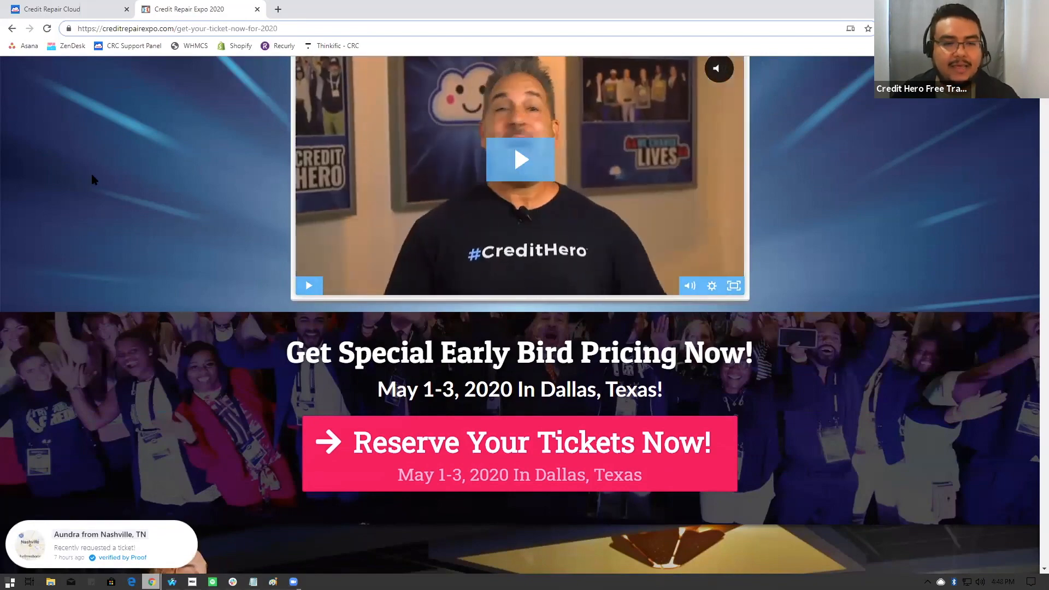
{"action": "scroll", "coordinate": [111, 181], "scroll_direction": "down", "scroll_amount": 2}
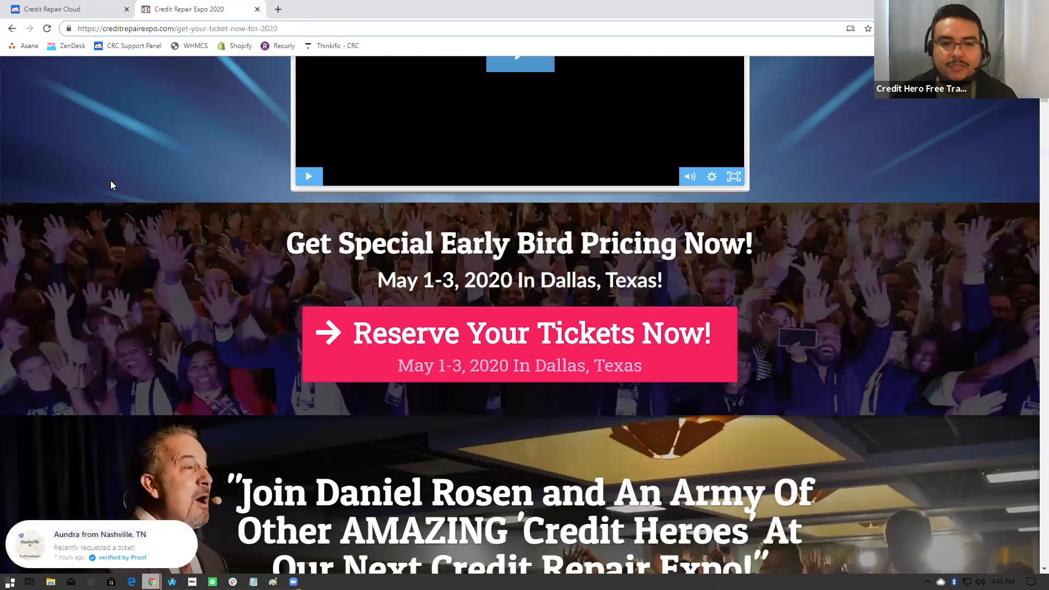
{"action": "scroll", "coordinate": [111, 181], "scroll_direction": "down", "scroll_amount": 1}
{"action": "scroll", "coordinate": [111, 181], "scroll_direction": "down", "scroll_amount": 5}
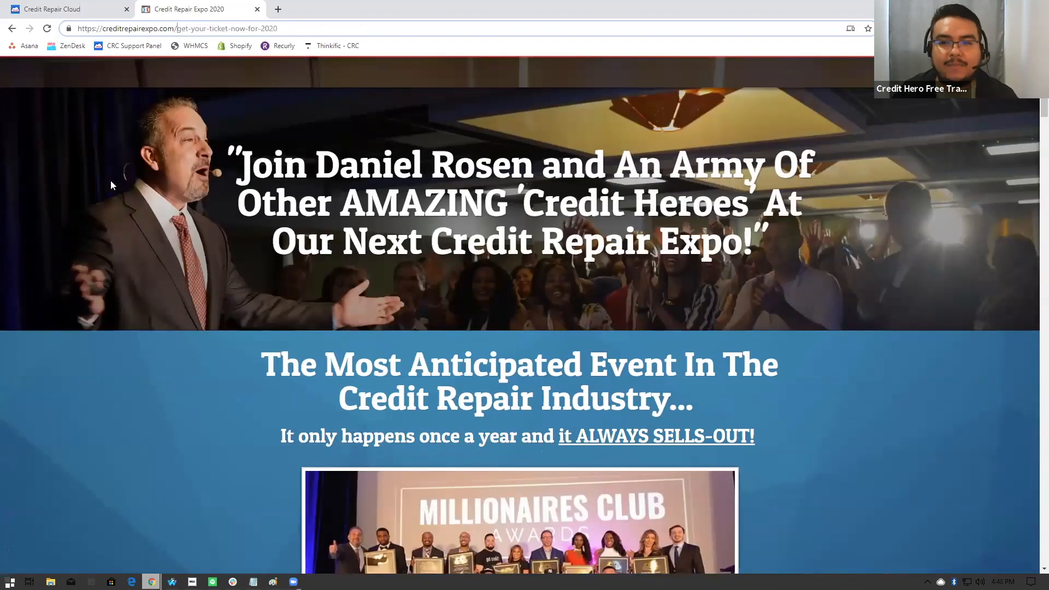
{"action": "scroll", "coordinate": [111, 181], "scroll_direction": "down", "scroll_amount": 4}
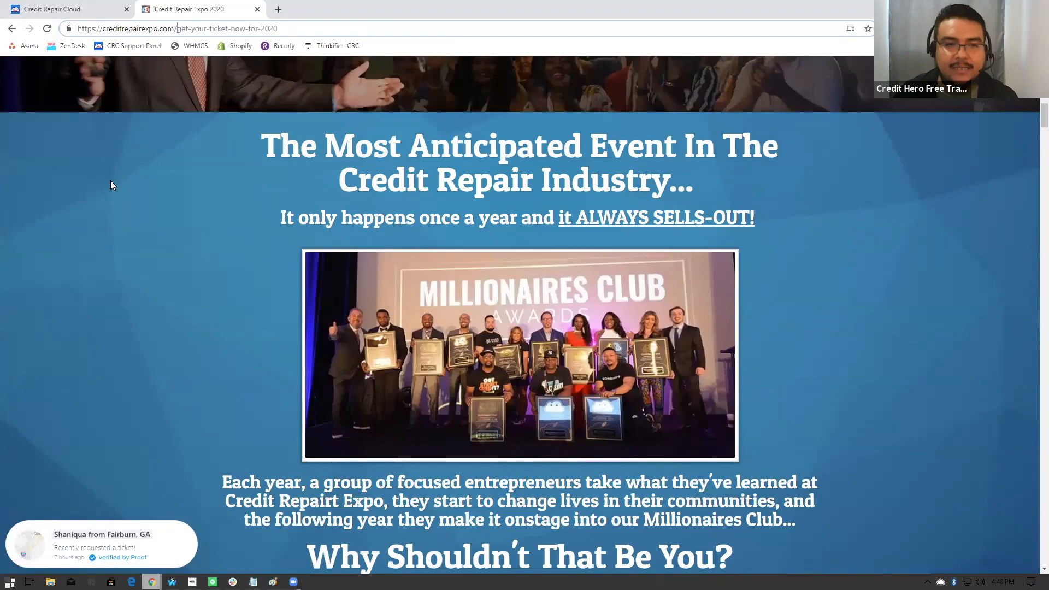
{"action": "scroll", "coordinate": [111, 184], "scroll_direction": "down", "scroll_amount": 2}
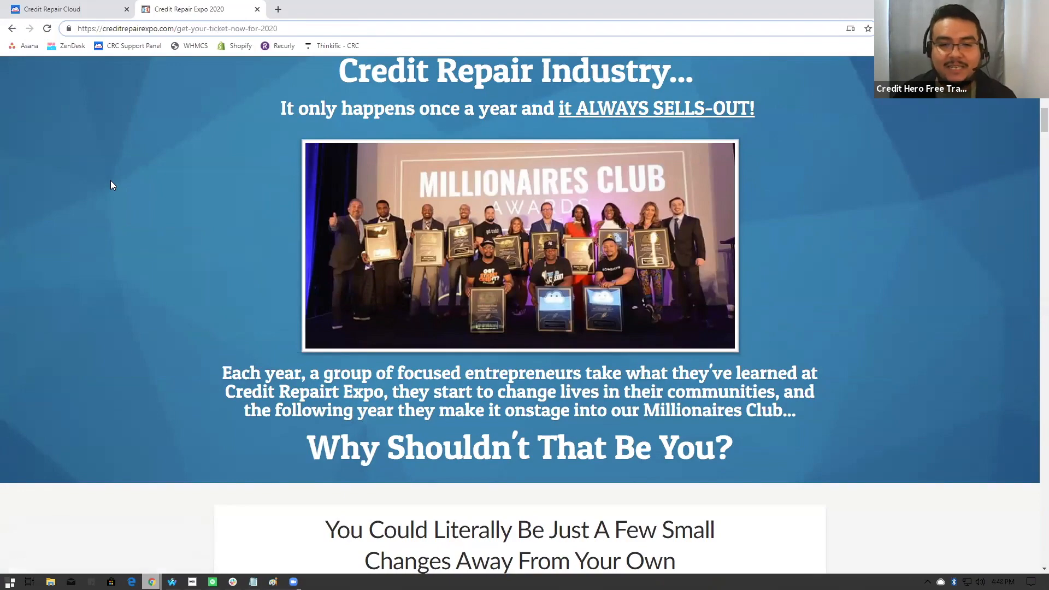
{"action": "scroll", "coordinate": [110, 184], "scroll_direction": "down", "scroll_amount": 1}
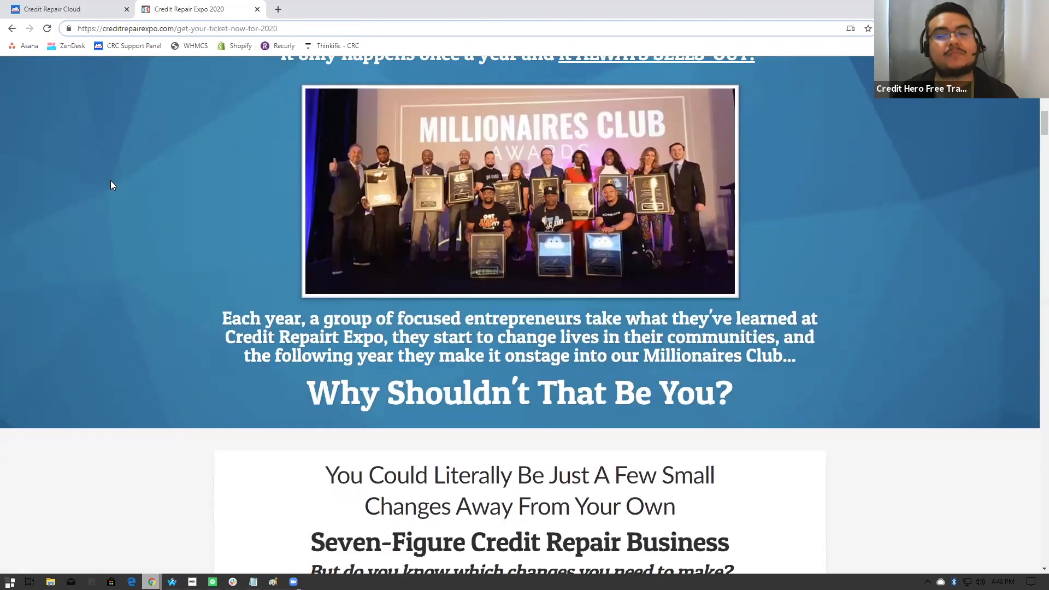
{"action": "scroll", "coordinate": [111, 185], "scroll_direction": "down", "scroll_amount": 8}
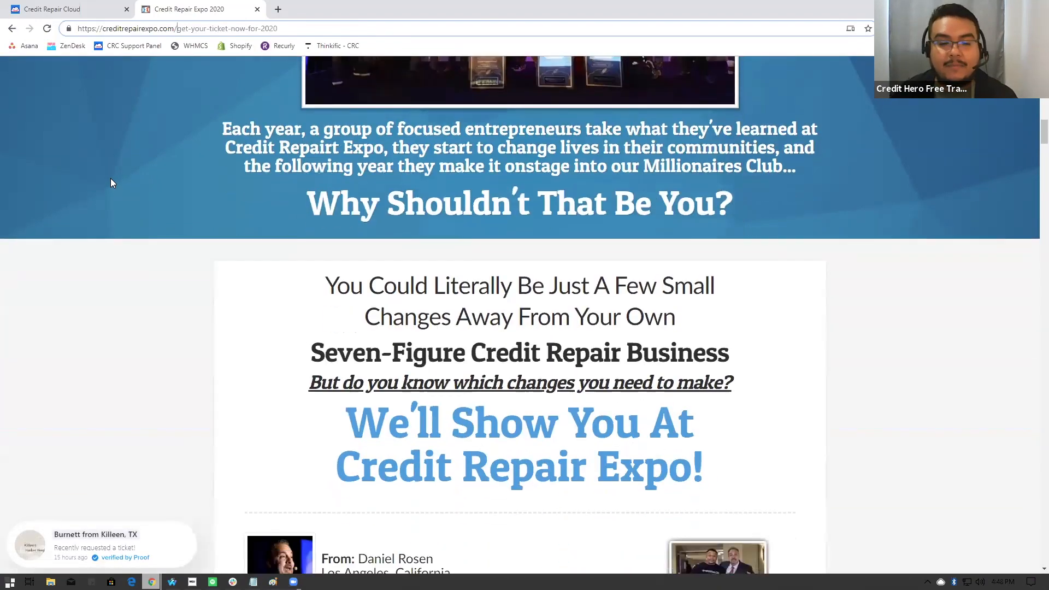
{"action": "scroll", "coordinate": [111, 182], "scroll_direction": "down", "scroll_amount": 3}
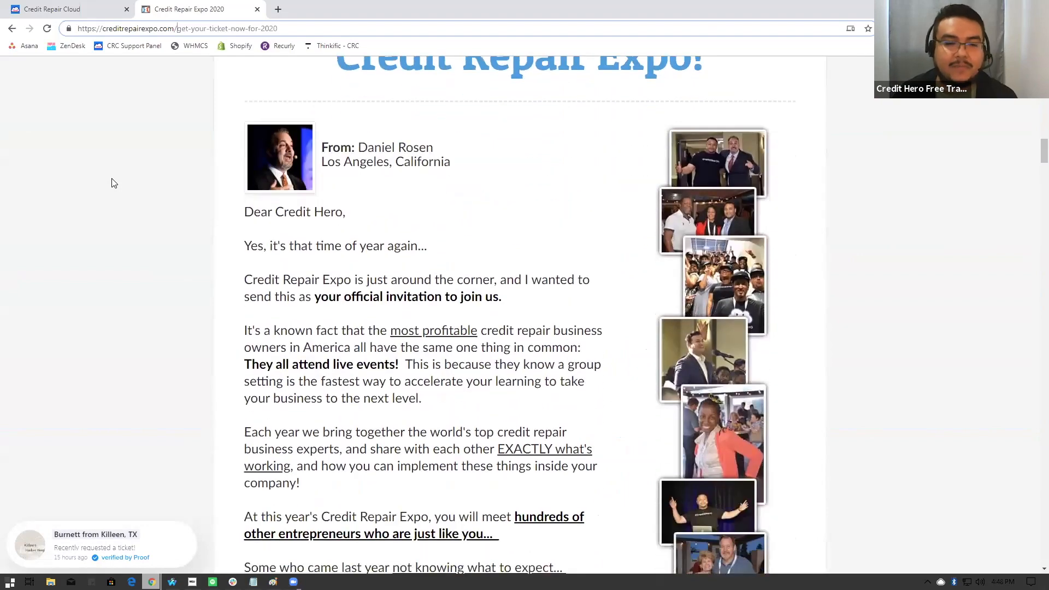
{"action": "scroll", "coordinate": [113, 177], "scroll_direction": "down", "scroll_amount": 10}
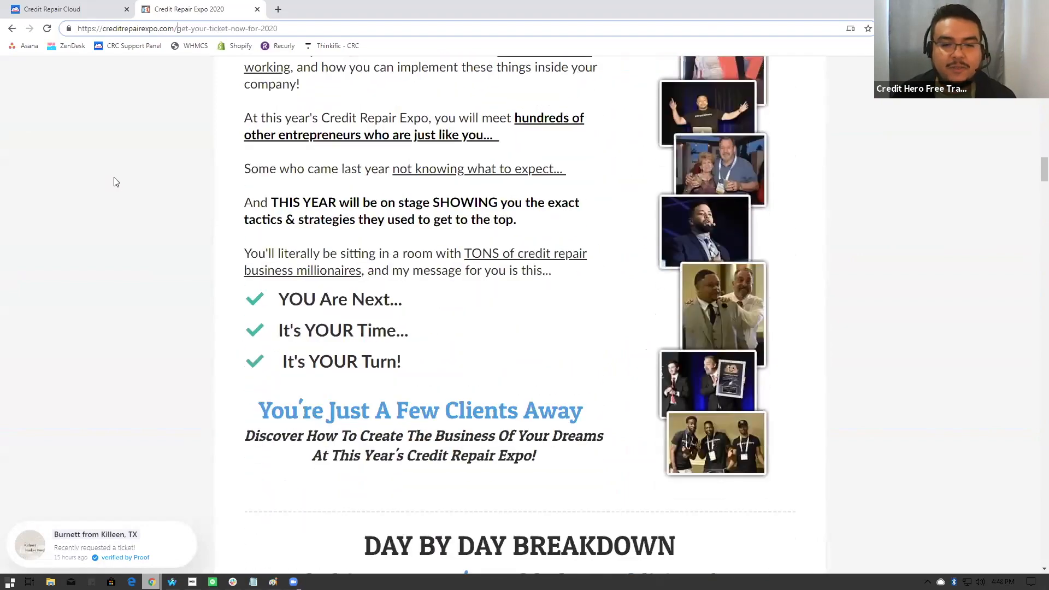
{"action": "scroll", "coordinate": [114, 182], "scroll_direction": "down", "scroll_amount": 10}
{"action": "scroll", "coordinate": [114, 181], "scroll_direction": "up", "scroll_amount": 3}
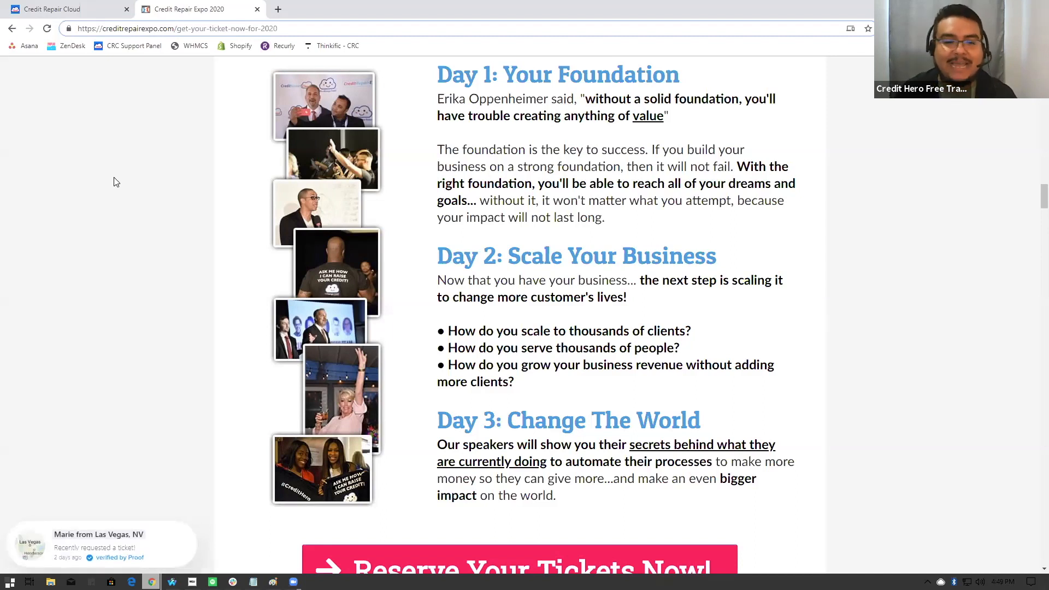
- Look through the previous speakers featured on the Expo page
{"action": "scroll", "coordinate": [114, 181], "scroll_direction": "down", "scroll_amount": 6}
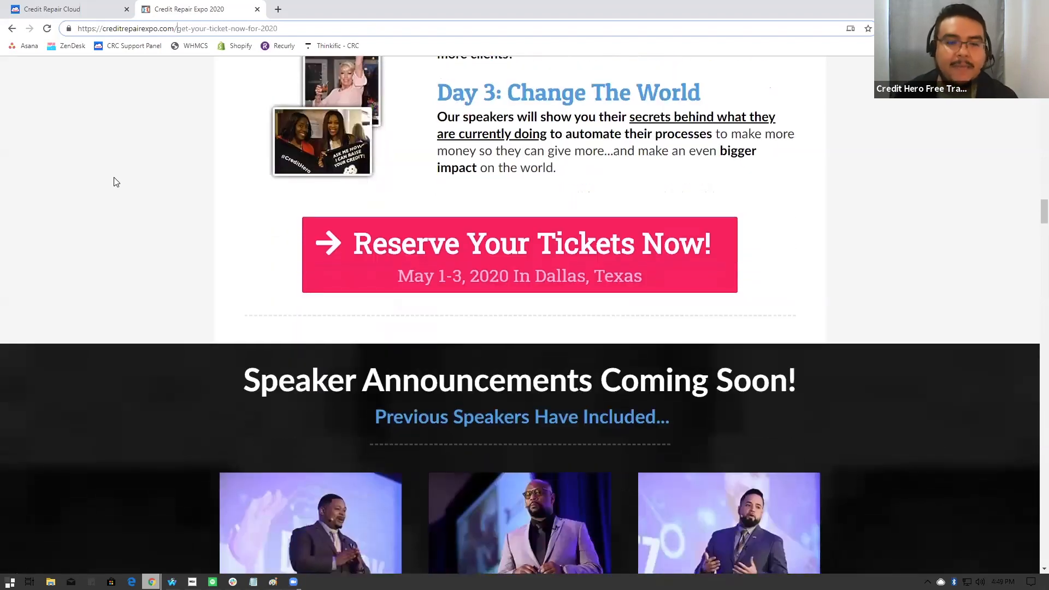
{"action": "scroll", "coordinate": [116, 181], "scroll_direction": "down", "scroll_amount": 1}
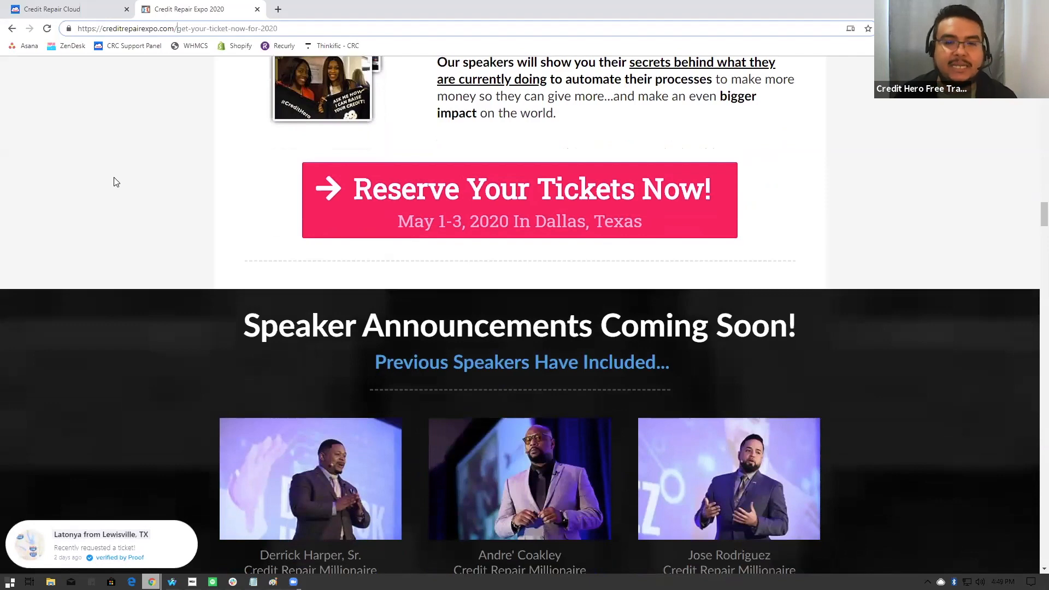
{"action": "scroll", "coordinate": [114, 181], "scroll_direction": "down", "scroll_amount": 2}
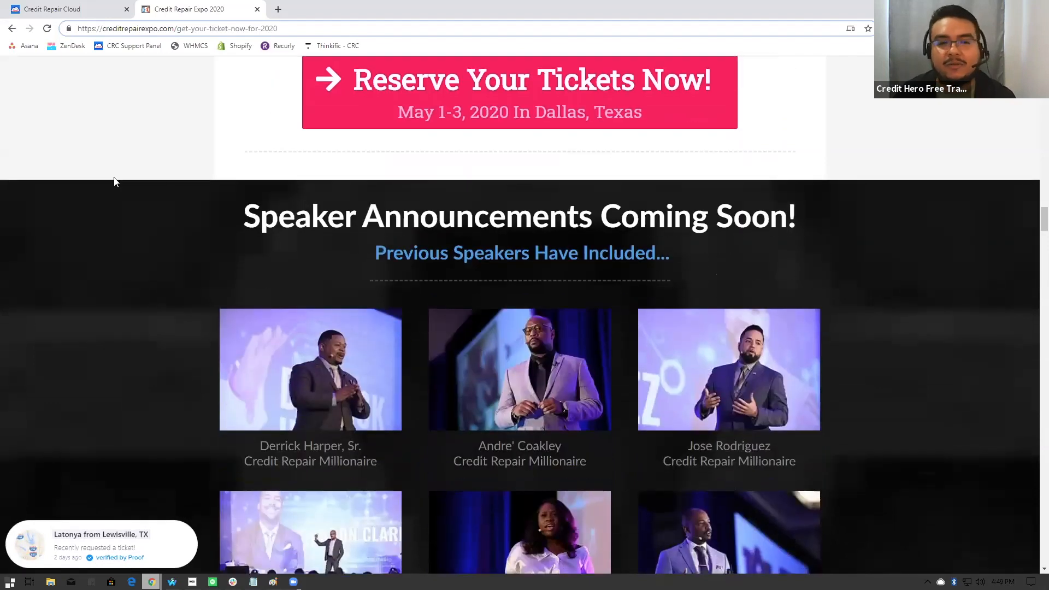
{"action": "scroll", "coordinate": [114, 182], "scroll_direction": "down", "scroll_amount": 4}
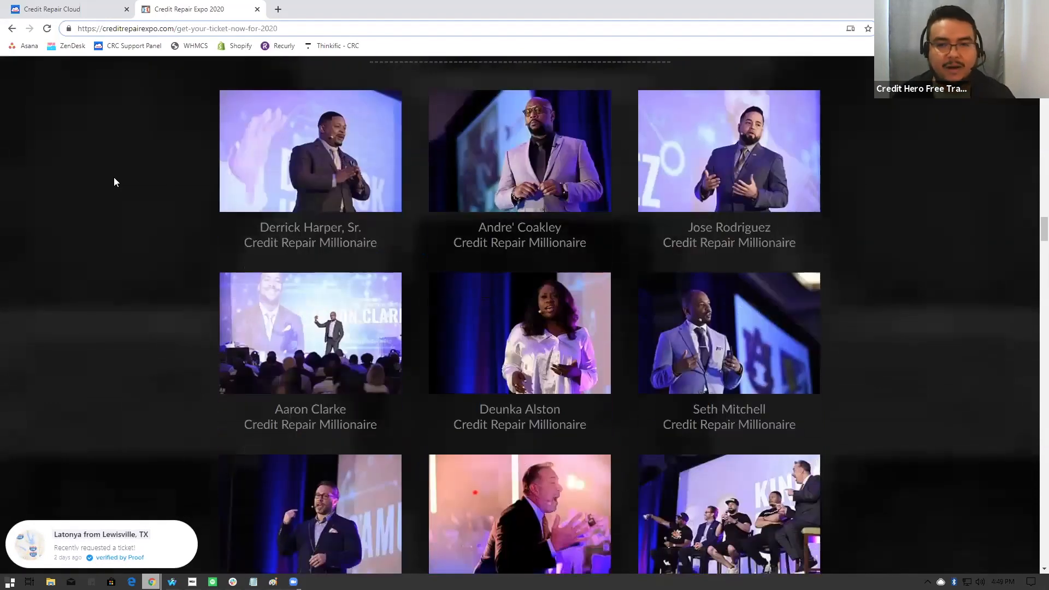
{"action": "scroll", "coordinate": [115, 182], "scroll_direction": "down", "scroll_amount": 3}
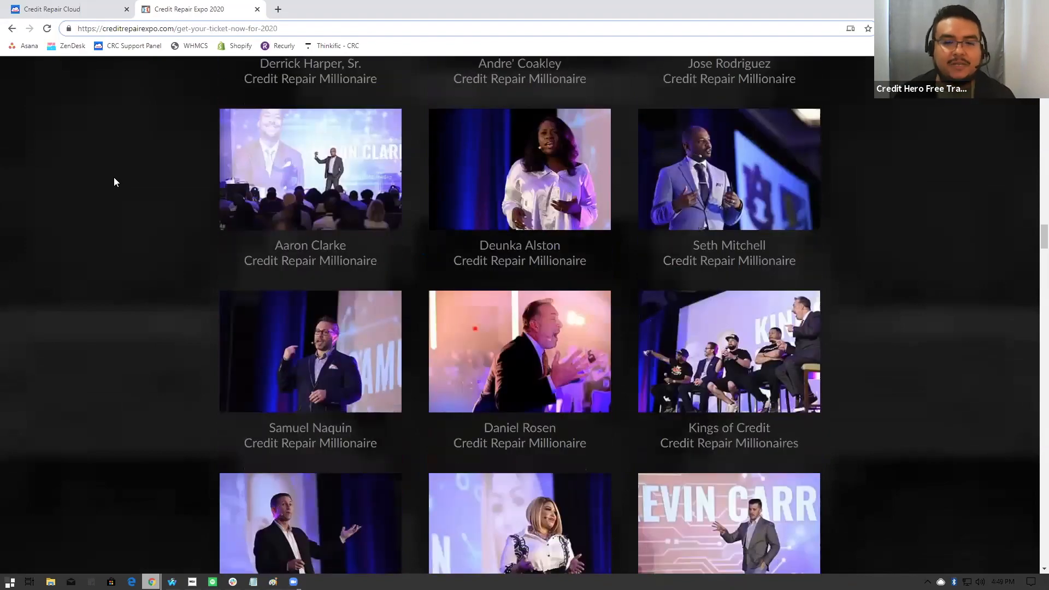
{"action": "scroll", "coordinate": [114, 177], "scroll_direction": "down", "scroll_amount": 13}
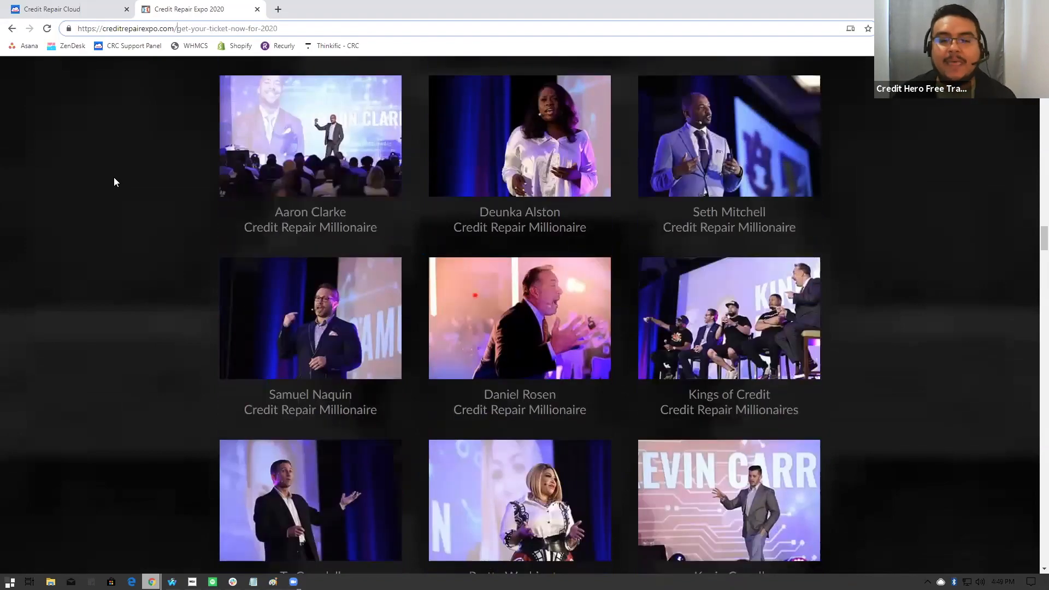
- Examine the Expo page's sections on the Credit Hero Mission, Round Table Event, Millionaires Club Awards, Tex-Mex dinner party and attendee videos
{"action": "scroll", "coordinate": [114, 178], "scroll_direction": "down", "scroll_amount": 17}
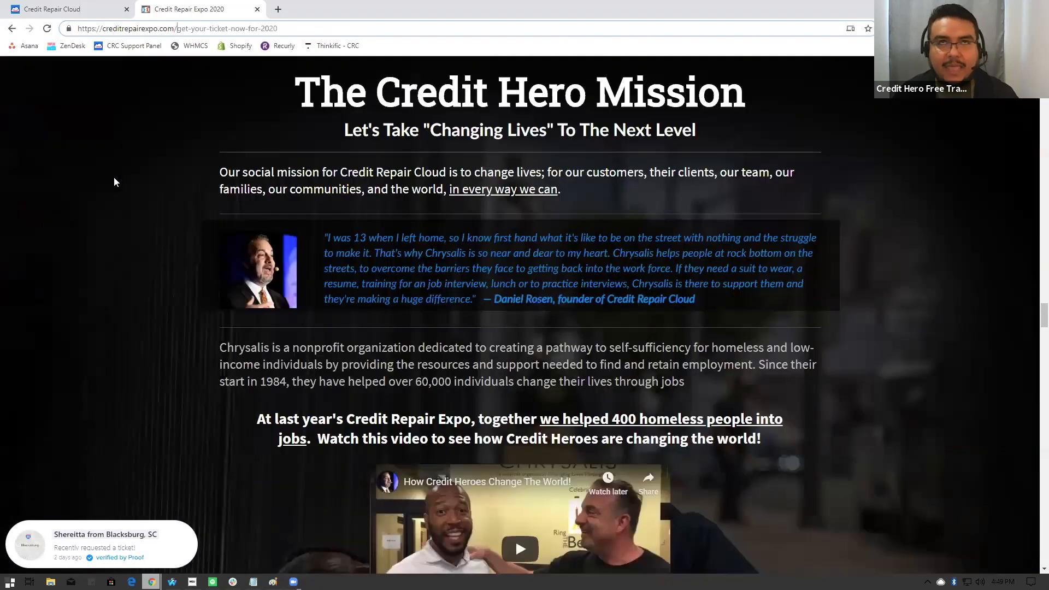
{"action": "scroll", "coordinate": [114, 179], "scroll_direction": "down", "scroll_amount": 4}
{"action": "scroll", "coordinate": [114, 182], "scroll_direction": "down", "scroll_amount": 6}
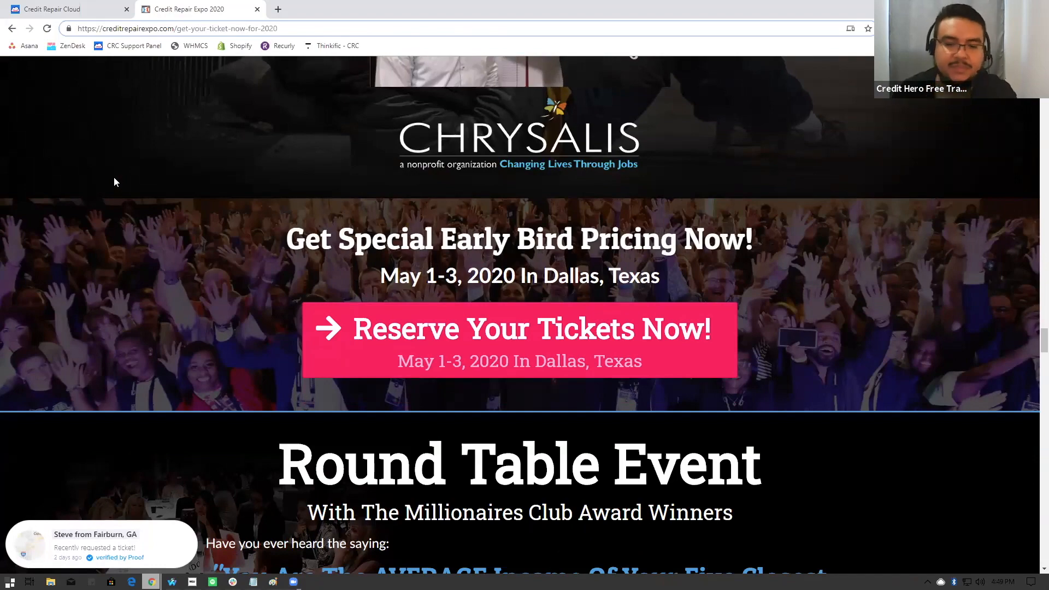
{"action": "scroll", "coordinate": [141, 194], "scroll_direction": "down", "scroll_amount": 4}
{"action": "scroll", "coordinate": [146, 200], "scroll_direction": "down", "scroll_amount": 2}
{"action": "scroll", "coordinate": [148, 202], "scroll_direction": "down", "scroll_amount": 20}
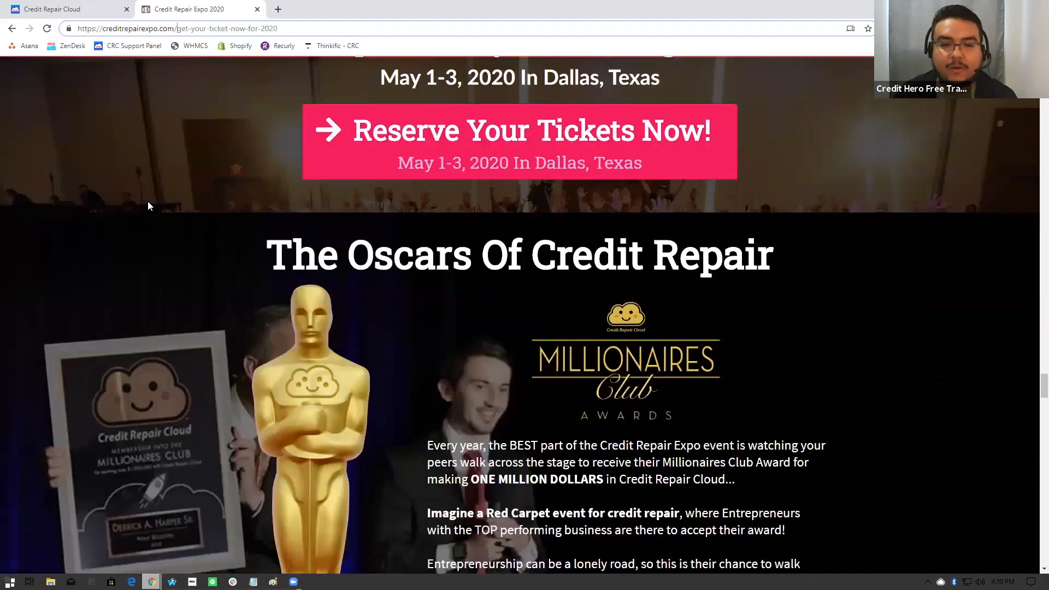
{"action": "scroll", "coordinate": [276, 261], "scroll_direction": "down", "scroll_amount": 17}
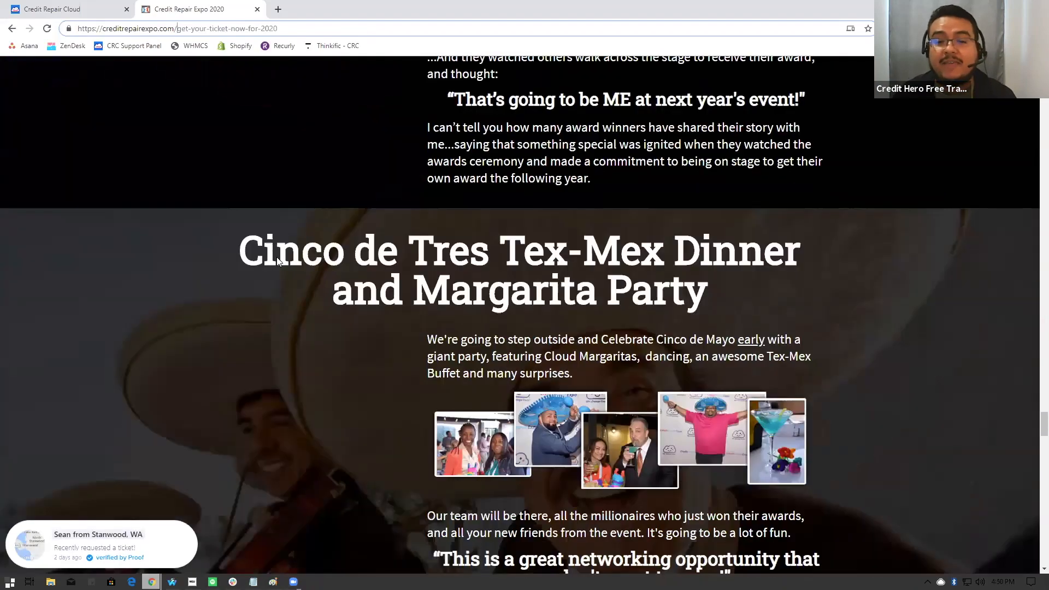
{"action": "scroll", "coordinate": [277, 258], "scroll_direction": "down", "scroll_amount": 14}
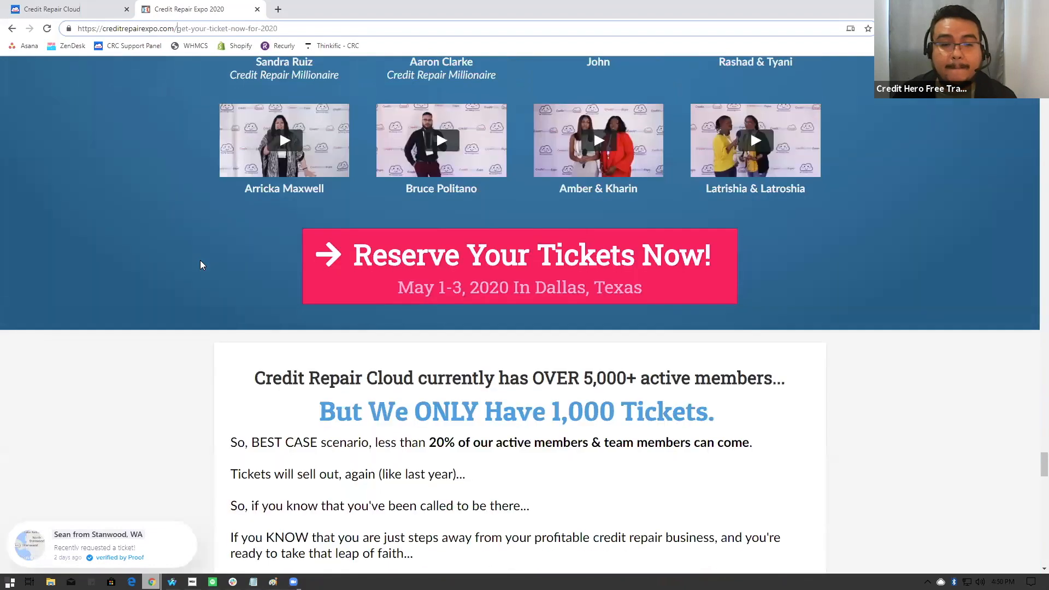
- Read the Expo page's ticket availability, vendor/sponsor and event FAQ sections, and go back to the Credit Repair Cloud page
{"action": "scroll", "coordinate": [200, 264], "scroll_direction": "down", "scroll_amount": 2}
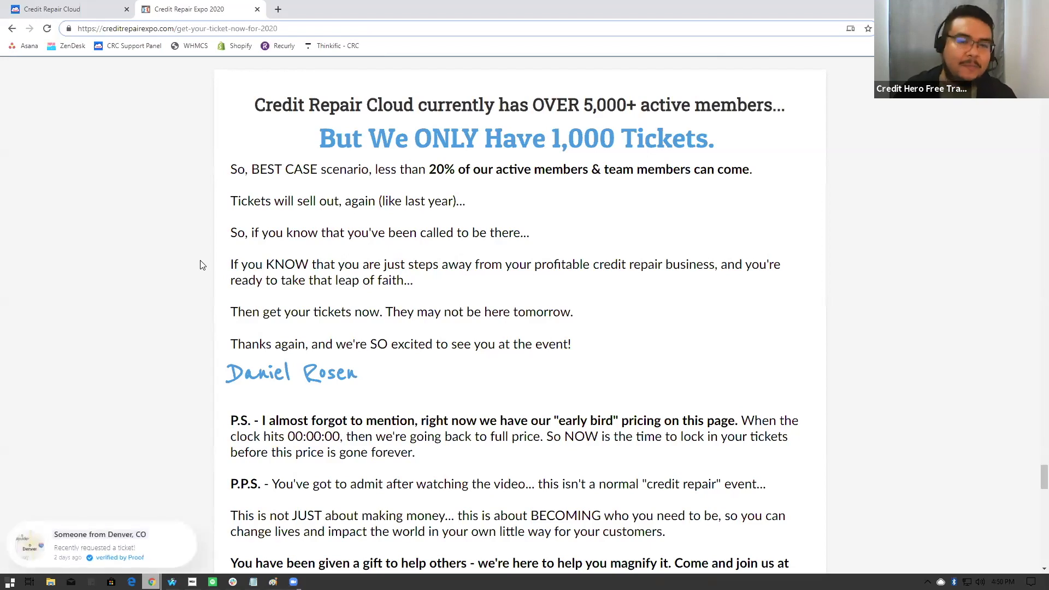
{"action": "scroll", "coordinate": [202, 265], "scroll_direction": "down", "scroll_amount": 5}
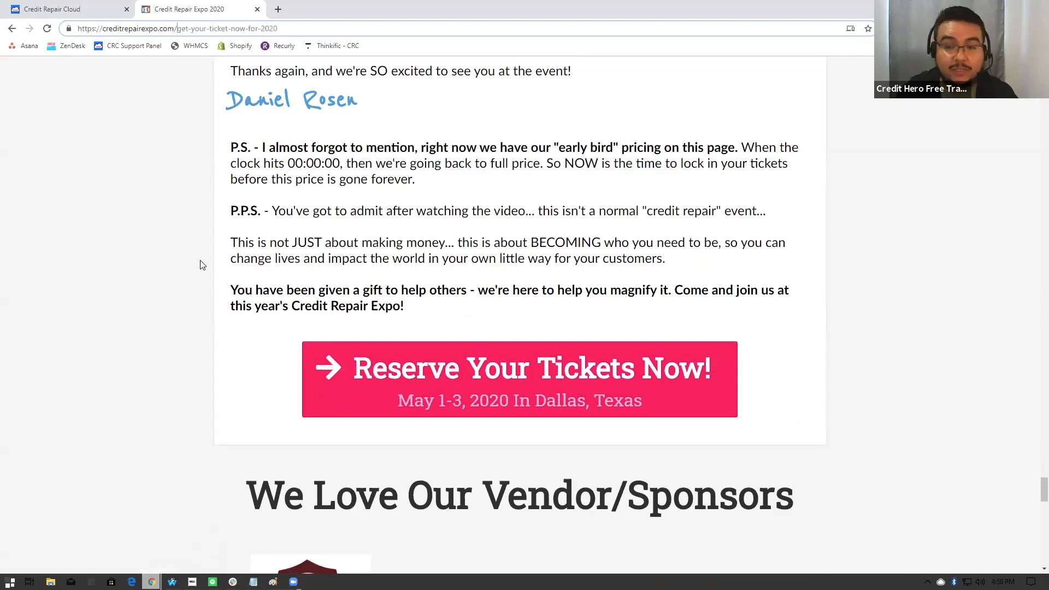
{"action": "scroll", "coordinate": [201, 265], "scroll_direction": "down", "scroll_amount": 7}
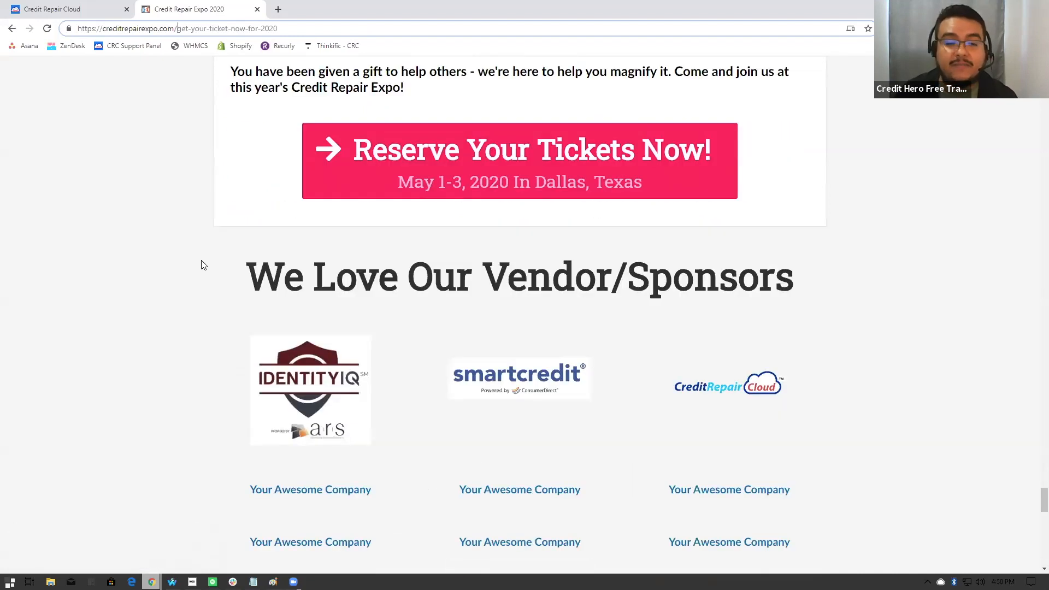
{"action": "scroll", "coordinate": [203, 265], "scroll_direction": "down", "scroll_amount": 4}
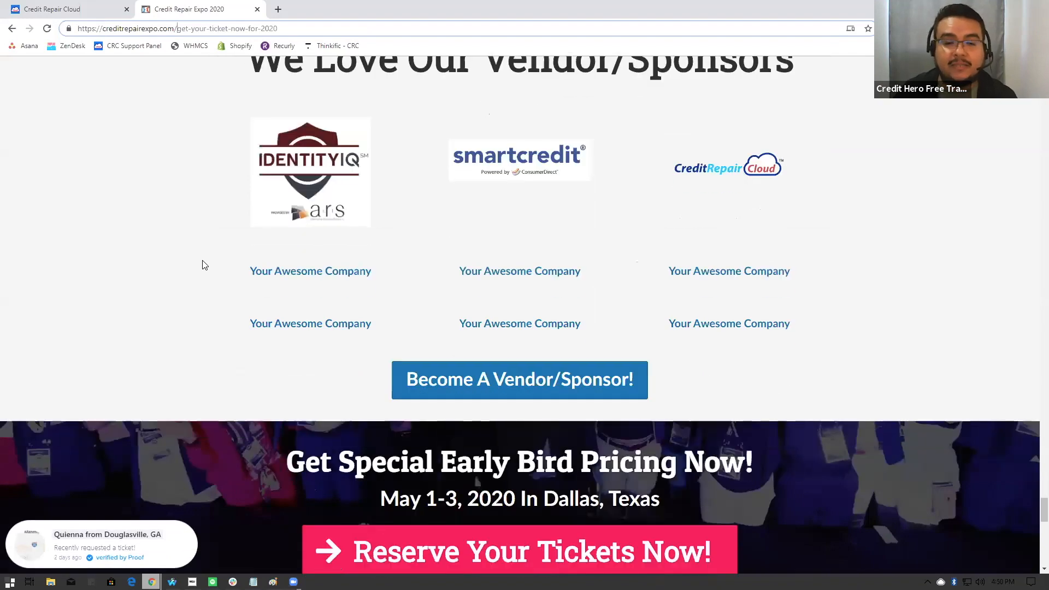
{"action": "scroll", "coordinate": [203, 265], "scroll_direction": "down", "scroll_amount": 7}
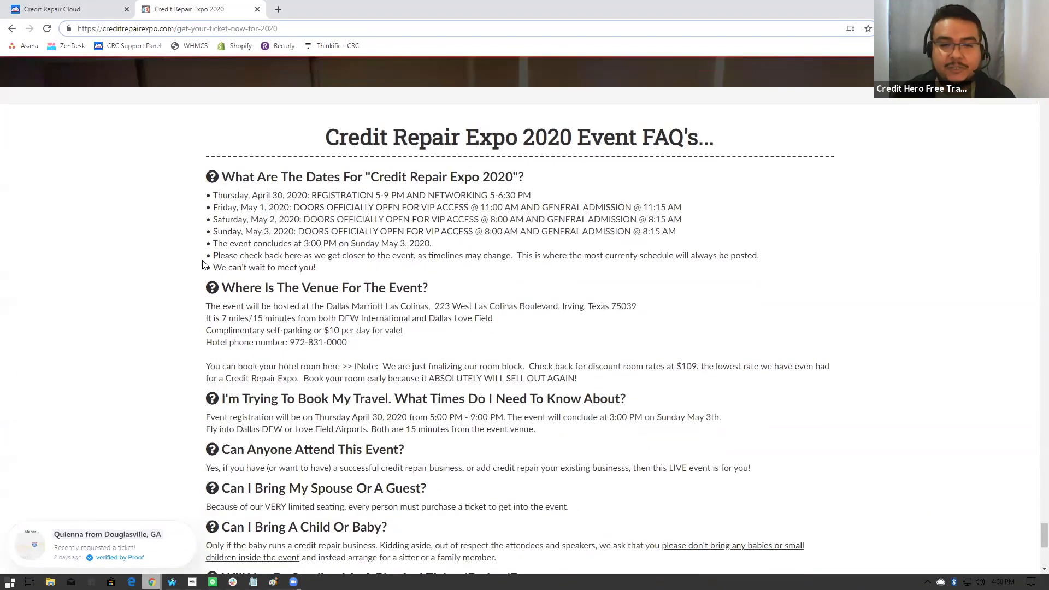
{"action": "scroll", "coordinate": [164, 232], "scroll_direction": "down", "scroll_amount": 3}
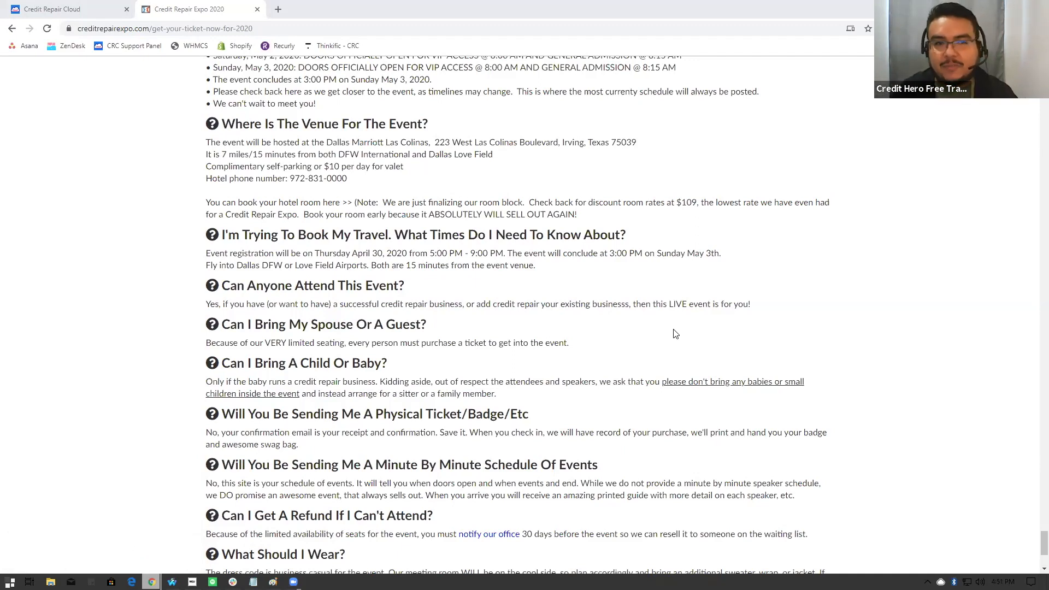
{"action": "left_click", "coordinate": [41, 10]}
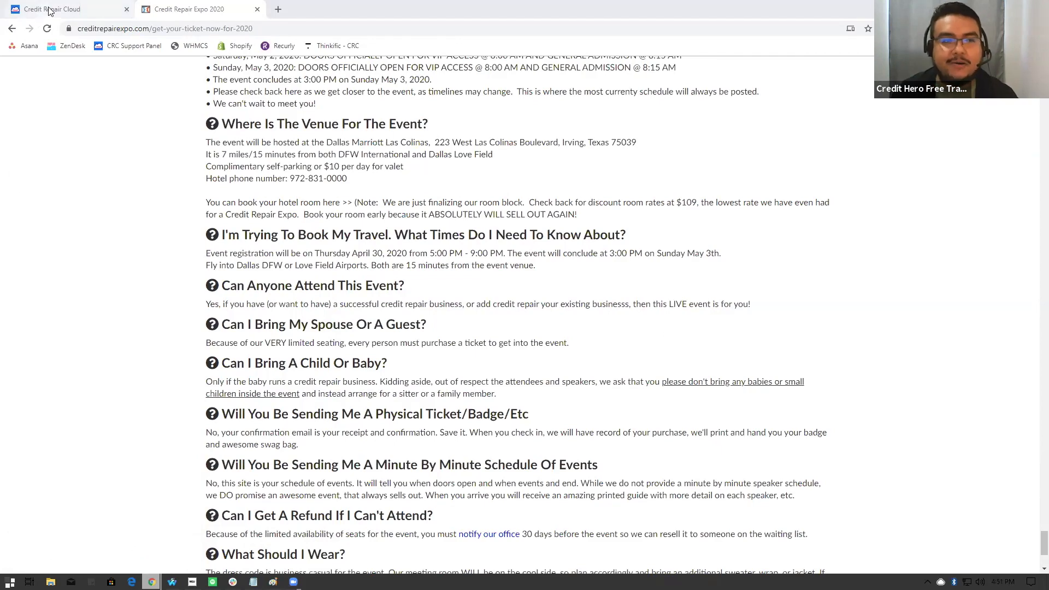